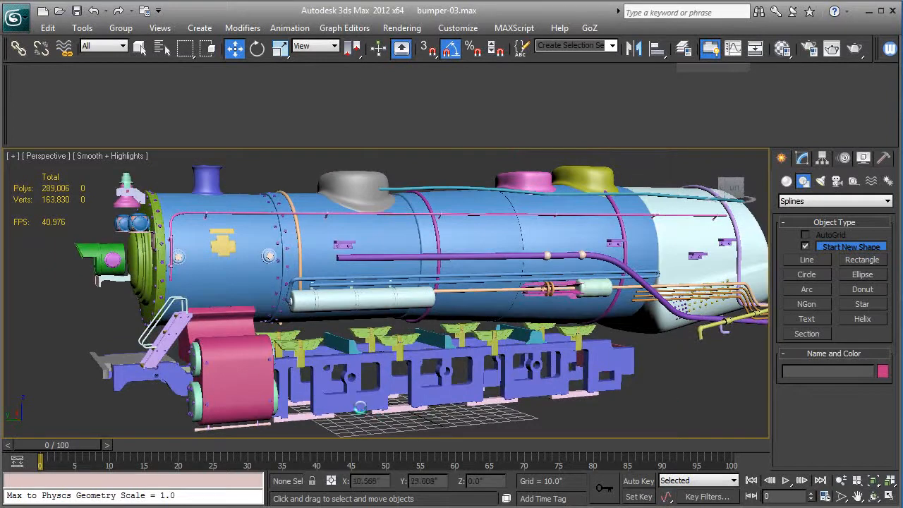
Step: Hide the Boiler and lines2 layers and unhide the Blueprints layer
mouse_move(340, 385)
middle_mouse_down()
mouse_move(395, 345)
mouse_move(423, 357)
middle_mouse_up()
mouse_move(350, 339)
middle_mouse_down("alt")
mouse_move(516, 330)
mouse_move(469, 337)
middle_mouse_up("alt")
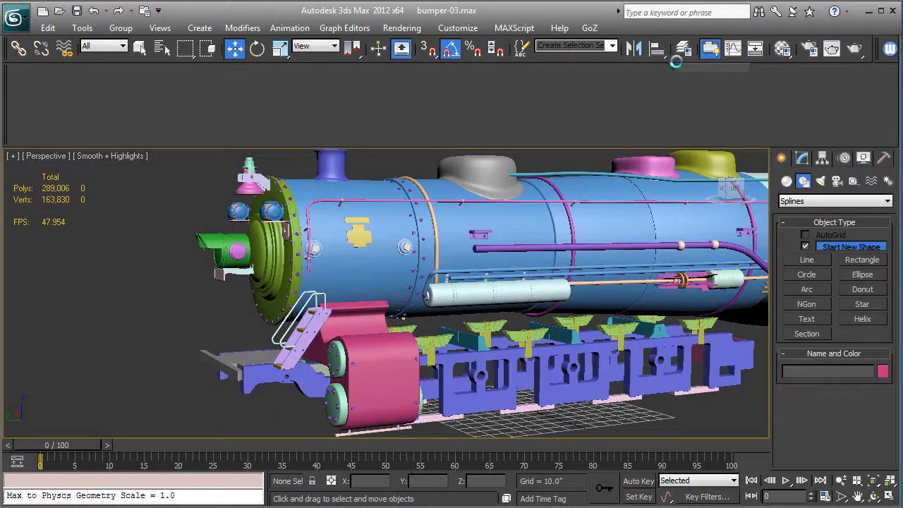
left_click(682, 48)
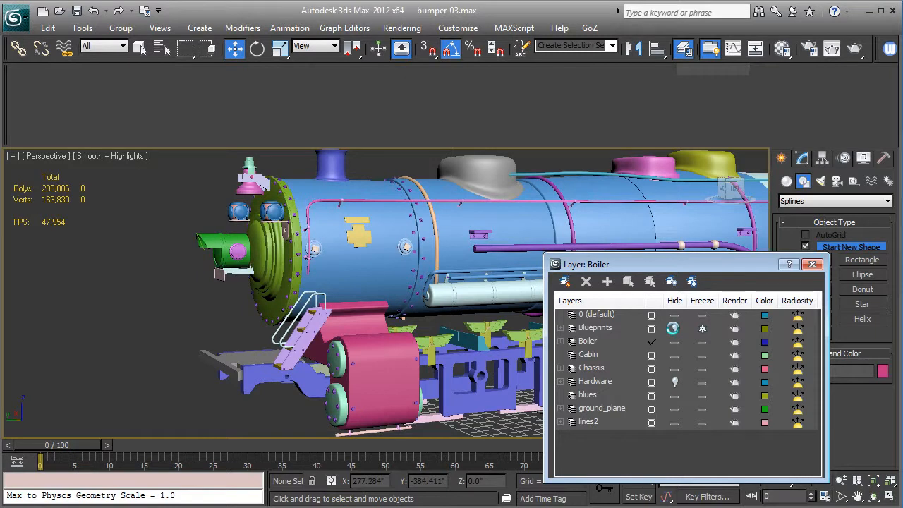
left_click(671, 342)
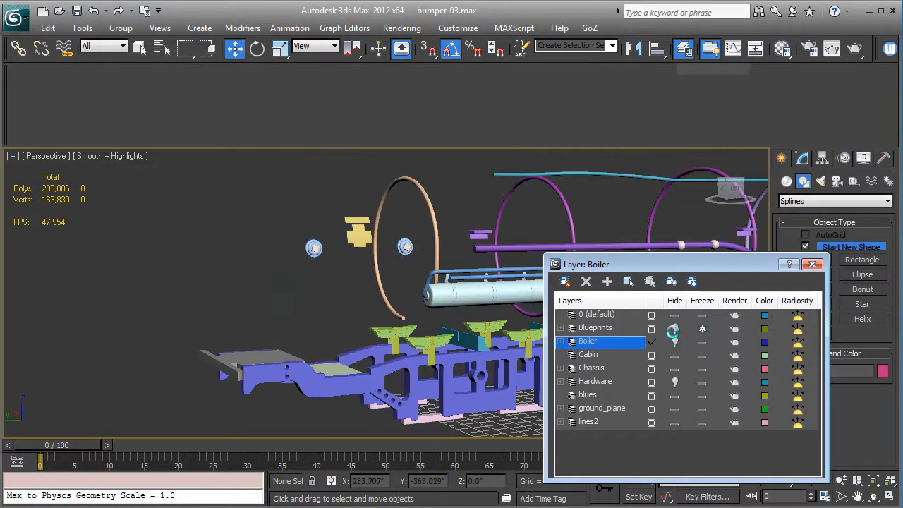
left_click(673, 328)
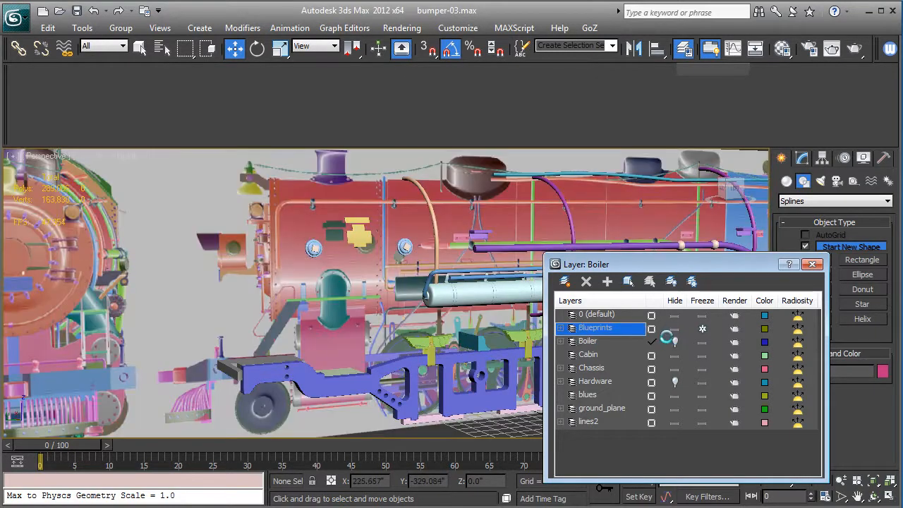
left_click(674, 421)
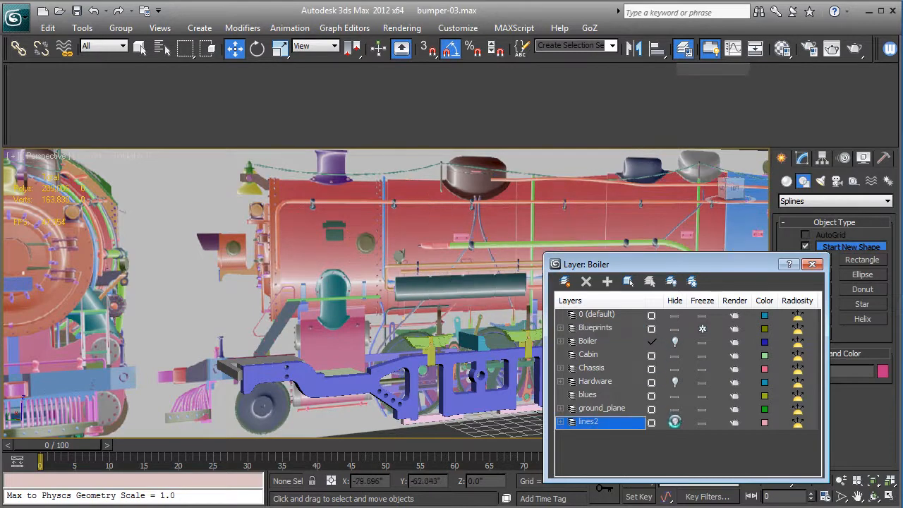
Step: Make Chassis the current layer and close the layer manager
middle_click_drag(383, 380, 333, 327)
key("F3")
key("F3")
scroll(333, 327, "up", 5)
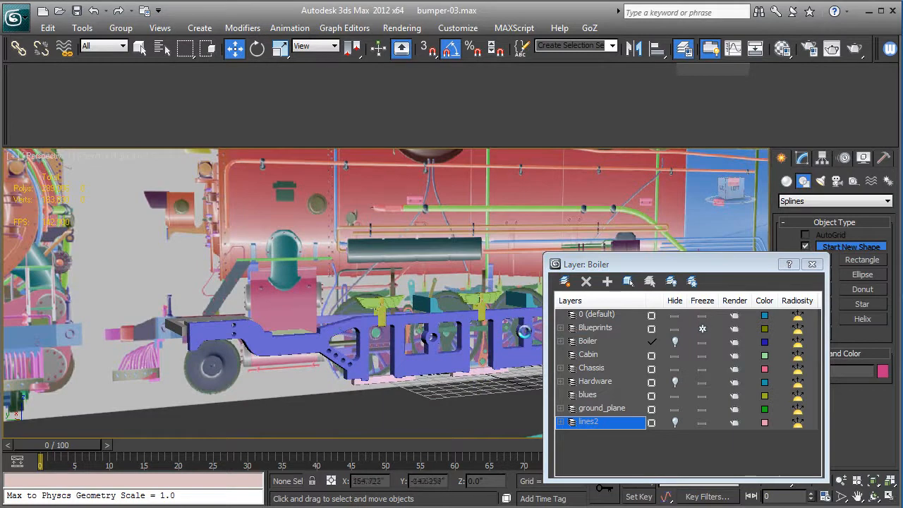
left_click(593, 367)
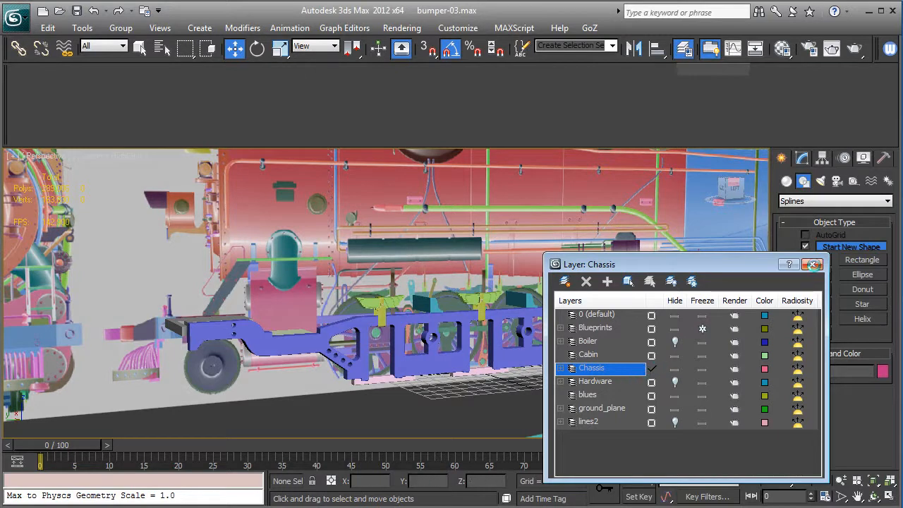
left_click(812, 264)
Step: Examine the front end of the chassis frame against the side blueprint in the Left view
middle_click_drag(474, 286, 549, 284)
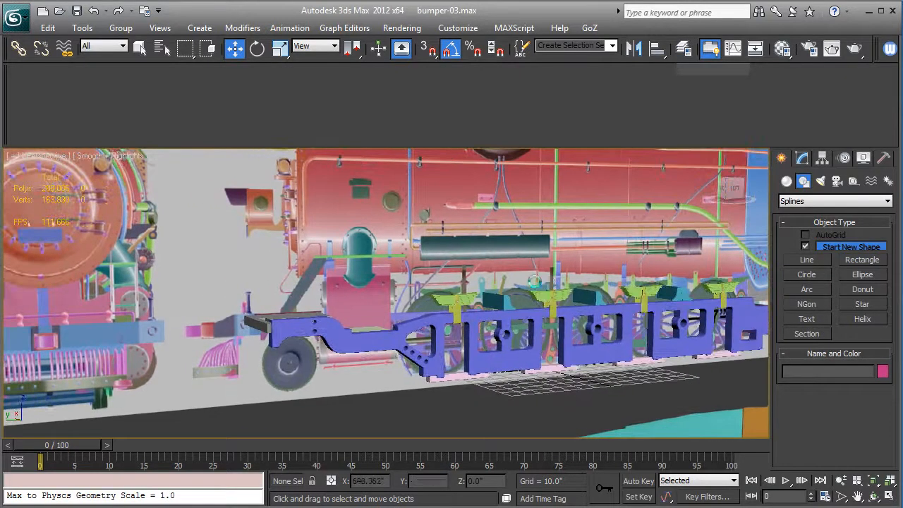
key("l")
scroll(367, 259, "down", 7)
middle_click_drag(292, 339, 400, 300)
scroll(399, 299, "up", 2)
middle_click_drag(439, 234, 461, 319)
scroll(291, 318, "up", 10)
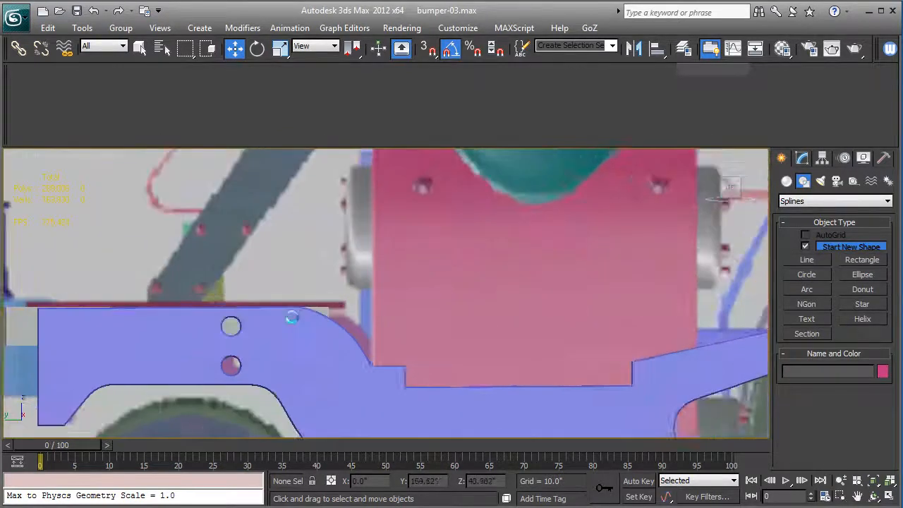
middle_click_drag(291, 318, 446, 308)
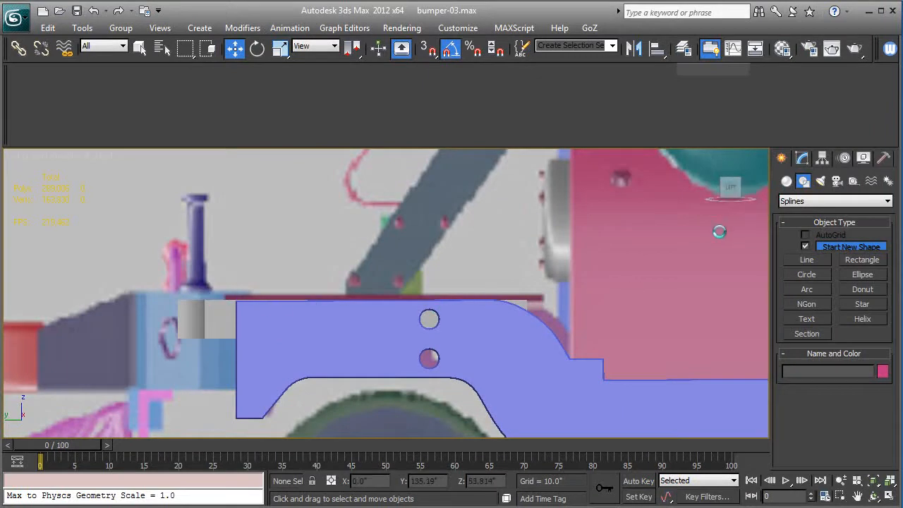
Step: Isolate the front bumper brace and both chassis side frames in a shaded perspective view with edged faces
key("p")
key("z")
middle_click_drag(519, 287, 465, 323, "alt")
left_click(412, 309)
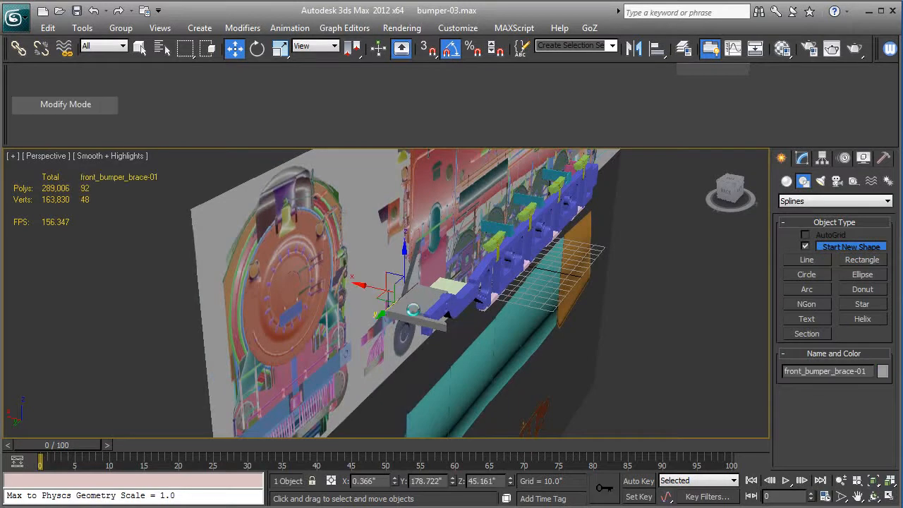
key("F3")
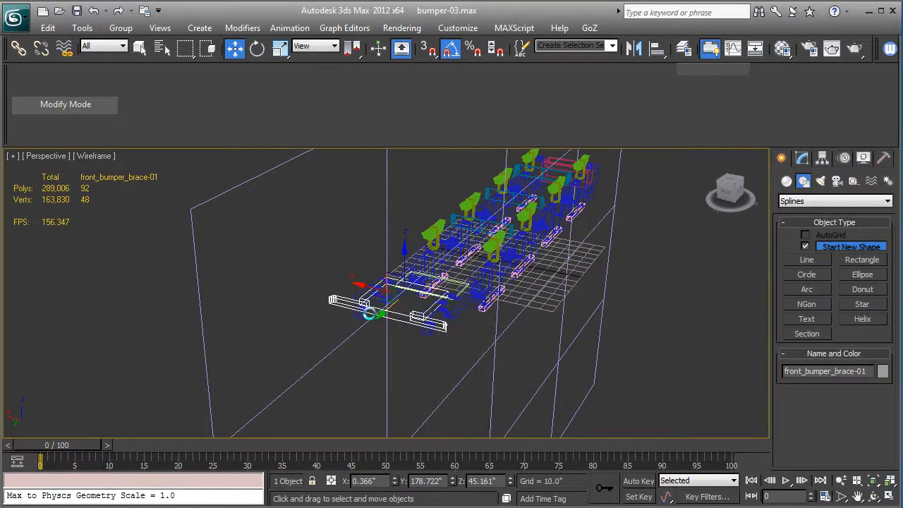
left_click(359, 315, "ctrl")
left_click(445, 311, "ctrl")
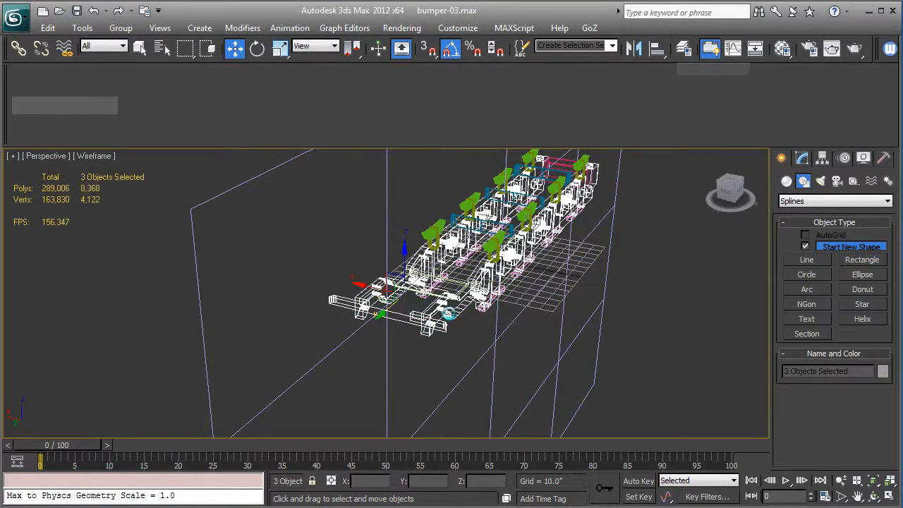
key("alt+q")
key("F3")
middle_click_drag(536, 311, 518, 334, "alt")
scroll(482, 325, "up", 5)
scroll(480, 325, "down", 3)
key("F4")
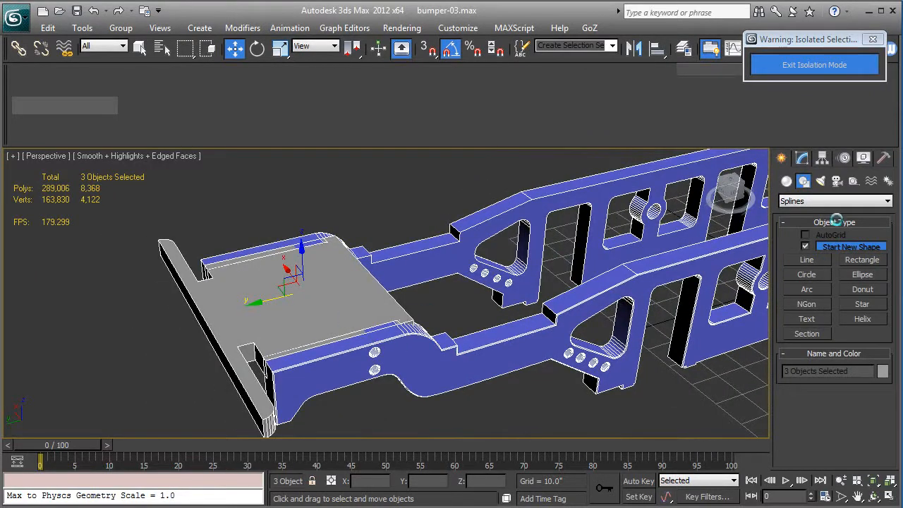
Step: Start the Box primitive with AutoGrid enabled, ready to draw on top of the front chassis frames
left_click(802, 157)
left_click(780, 159)
left_click(787, 182)
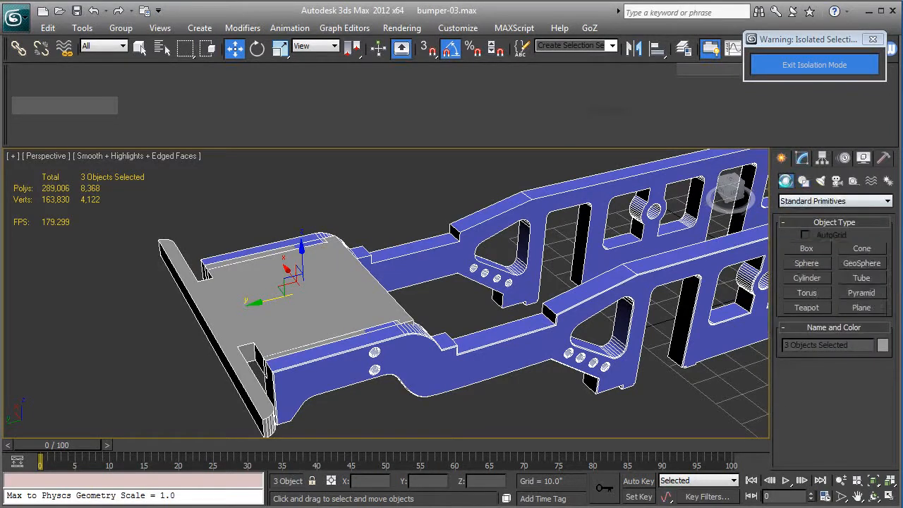
left_click(806, 248)
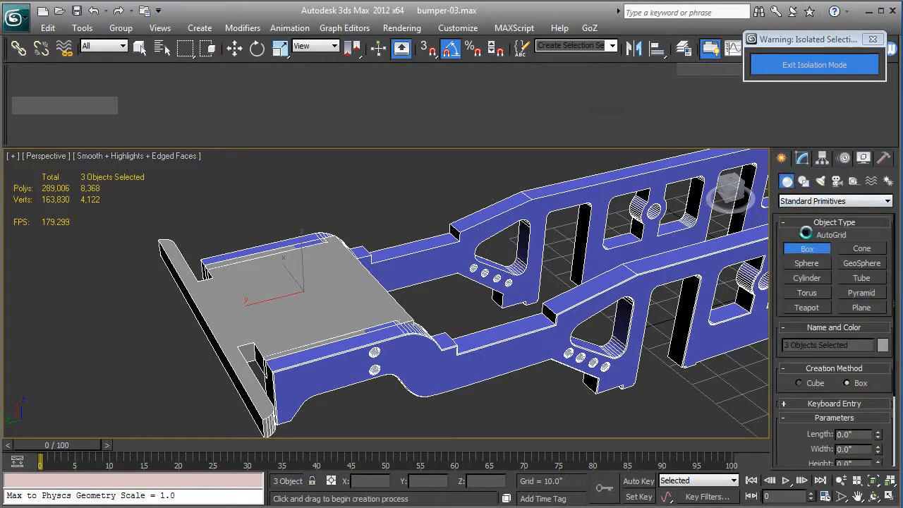
middle_click_drag(388, 363, 397, 389)
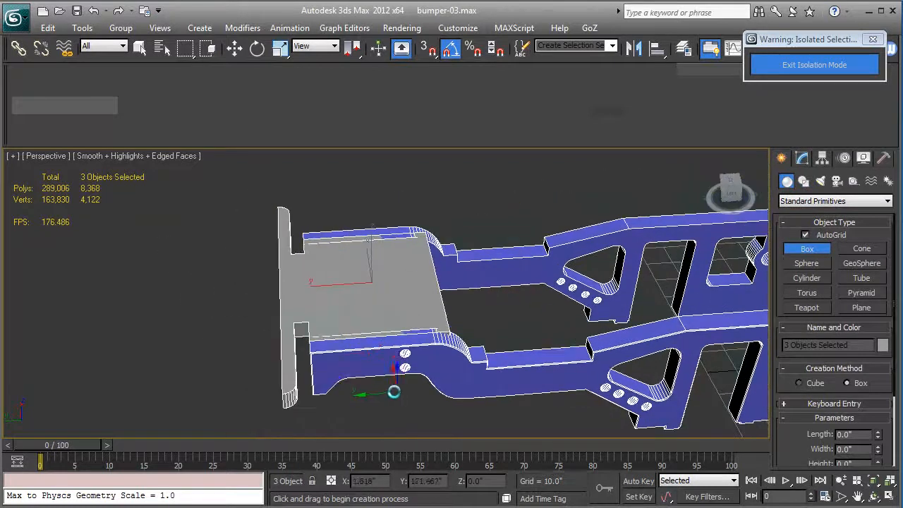
scroll(328, 348, "up", 3)
middle_click_drag(334, 343, 358, 298)
middle_click_drag(359, 299, 339, 389, "alt")
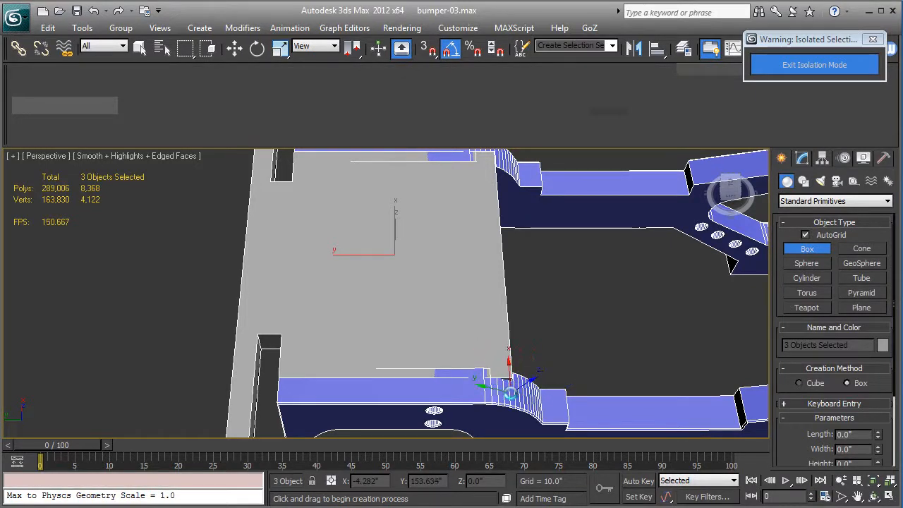
Step: Draw a box across the tops of both front side frames, about 35.8" long, 53.1" wide and -4.7" high
left_click_drag(520, 394, 576, 297)
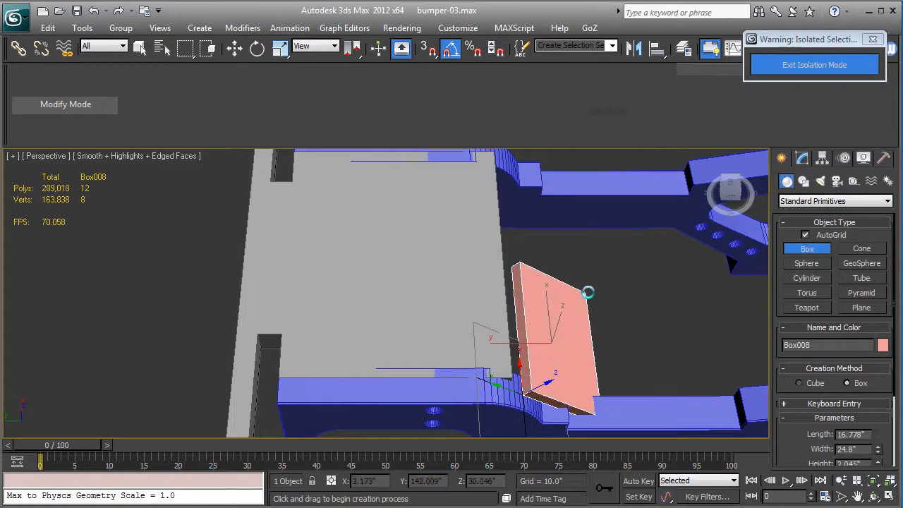
key("ctrl+z")
middle_click_drag(361, 370, 390, 365)
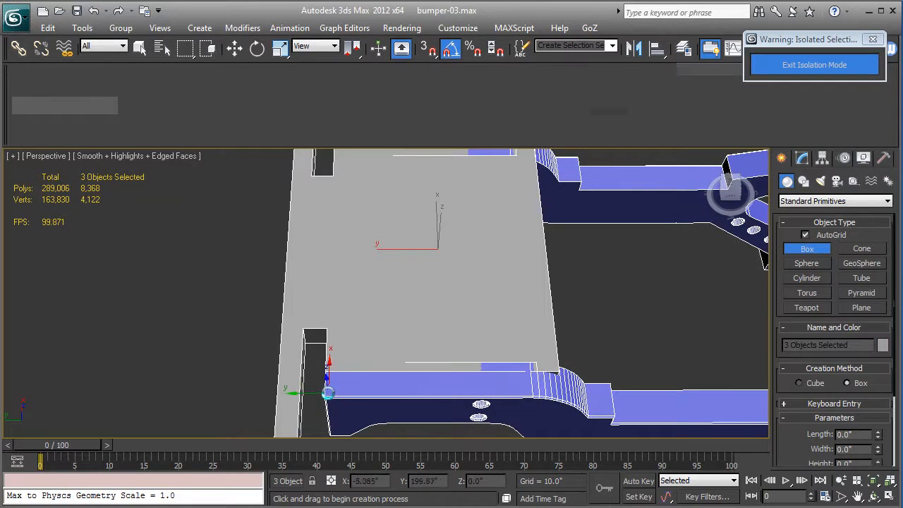
left_click_drag(328, 393, 527, 137)
key("F3")
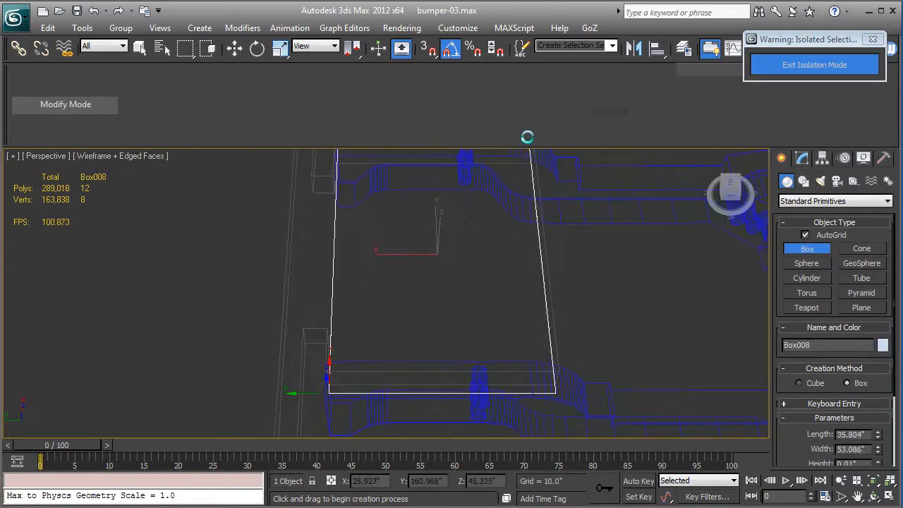
left_click(530, 166)
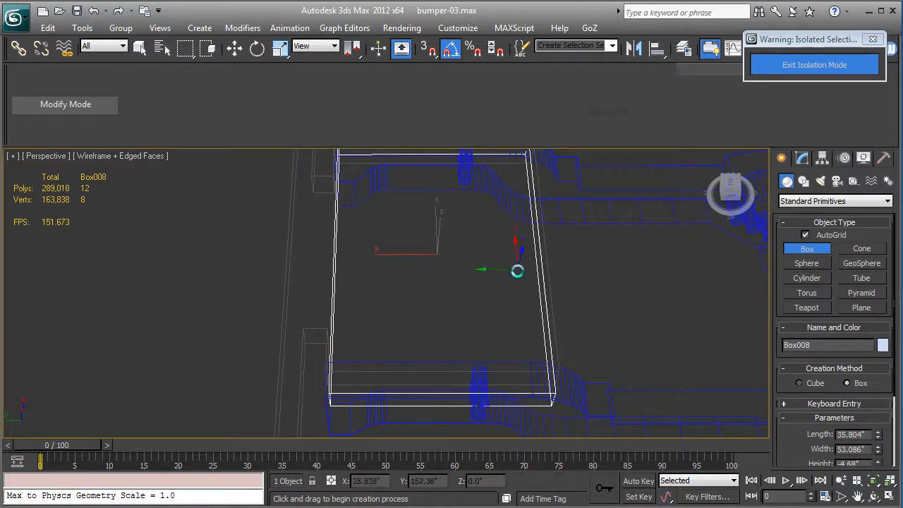
Step: Move the new box up slightly to about Z 45.88" so its top clears the side frames
left_click(236, 48)
mouse_move(323, 212)
middle_mouse_down("alt")
mouse_move(374, 225)
mouse_move(405, 300)
middle_mouse_up("alt")
key("F3")
scroll(406, 299, "up", 3)
left_click_drag(481, 265, 482, 259)
middle_click_drag(480, 272, 439, 239)
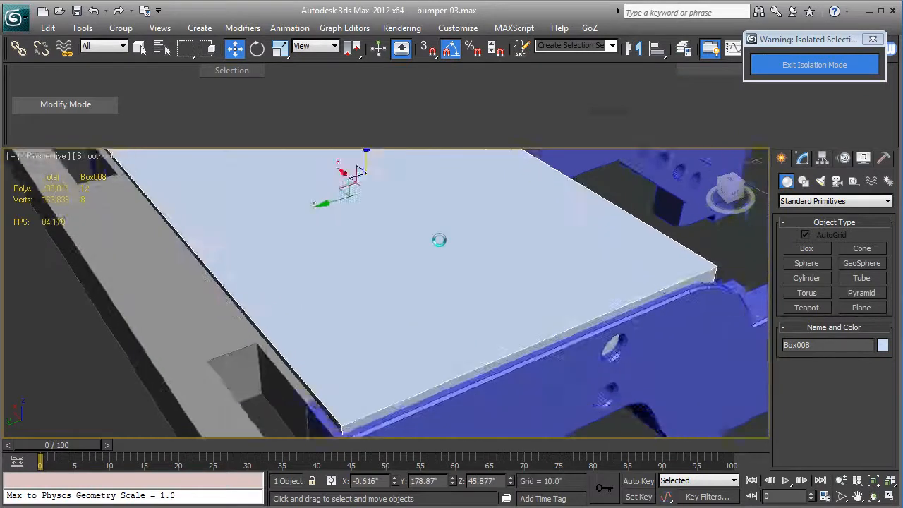
scroll(439, 239, "down", 3)
middle_click_drag(467, 289, 509, 305, "alt")
Step: Set the box's length to about 37.24" and its height to 1.5"
left_click(802, 158)
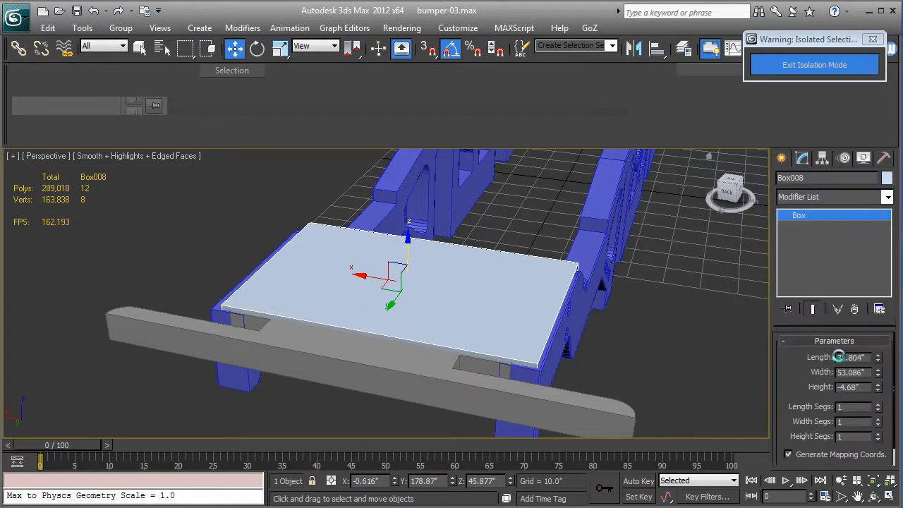
left_click_drag(876, 358, 876, 357)
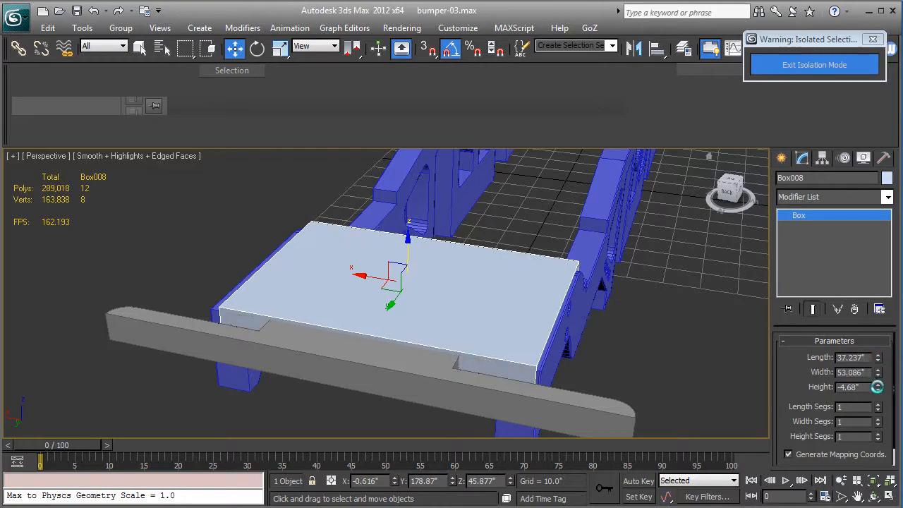
left_click(874, 387)
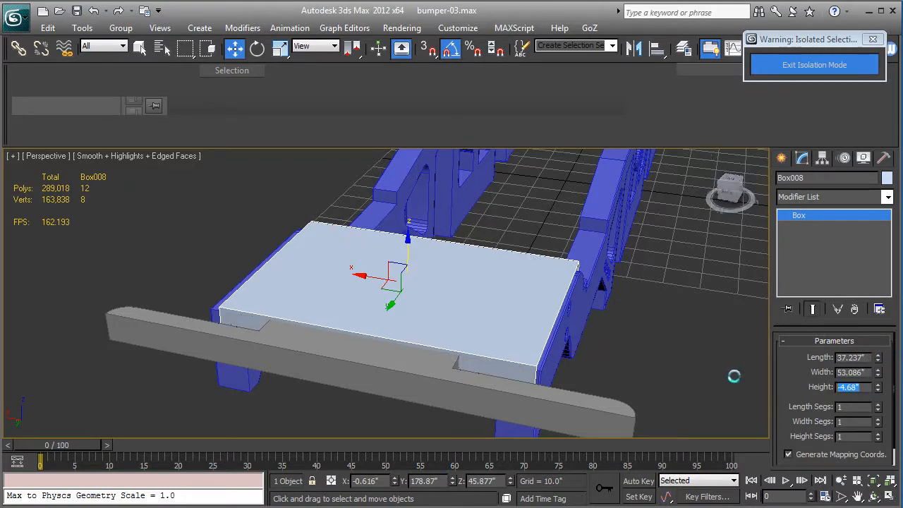
key("Tab")
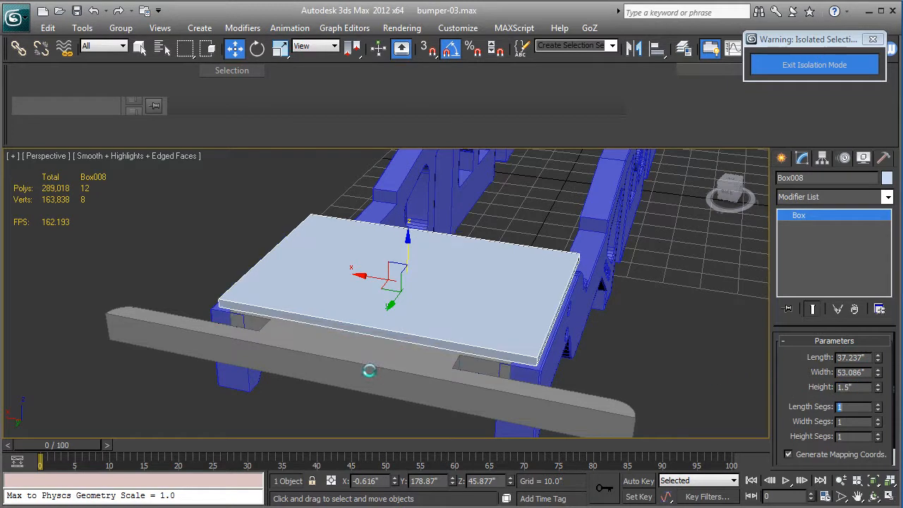
Step: Widen the box to about 66.89" and shift it over the frames to about X -0.37", Y 179.12"
middle_click_drag(470, 285, 458, 284, "alt")
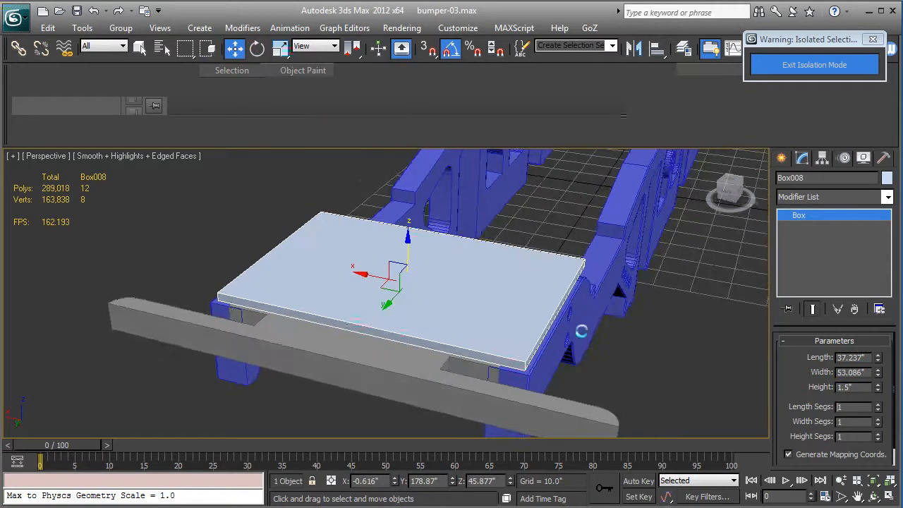
left_click_drag(878, 372, 881, 356)
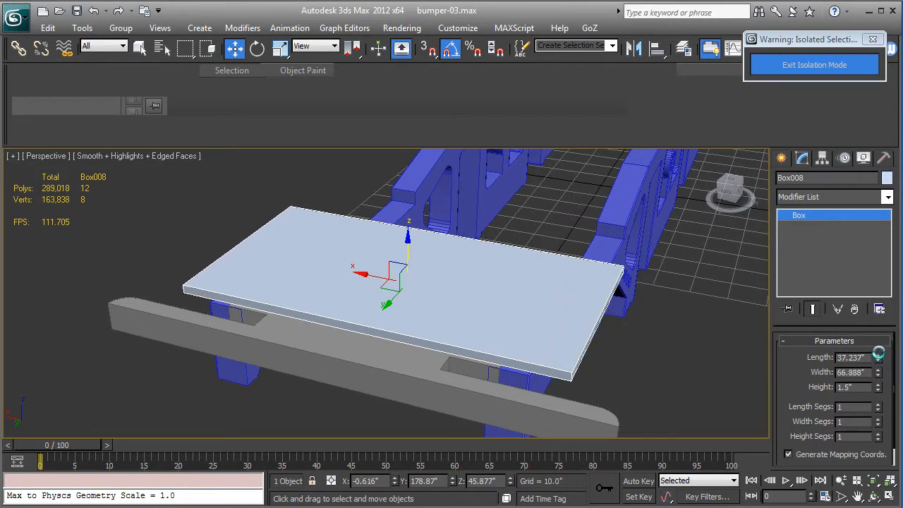
middle_click_drag(374, 290, 411, 282, "alt")
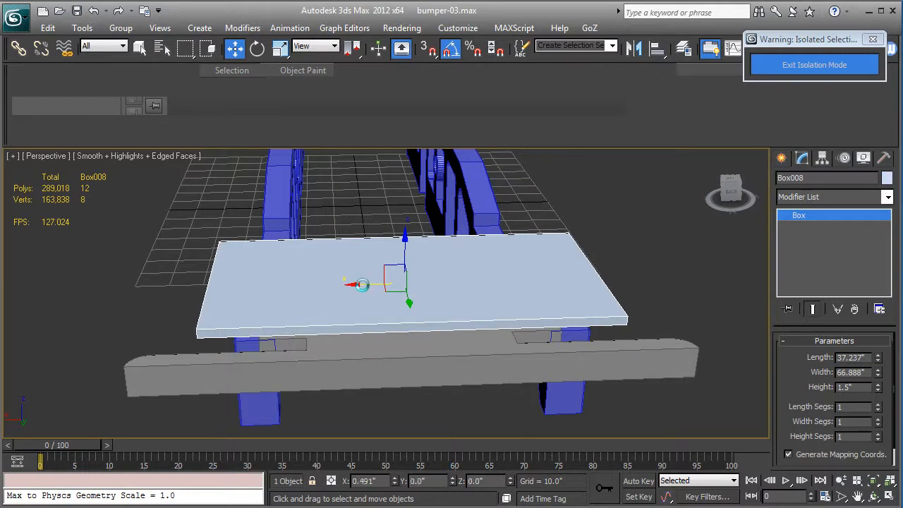
mouse_move(364, 284)
middle_mouse_down("alt")
mouse_move(452, 314)
mouse_move(296, 298)
mouse_move(392, 320)
mouse_move(337, 306)
mouse_move(350, 296)
middle_mouse_up("alt")
scroll(377, 309, "up", 4)
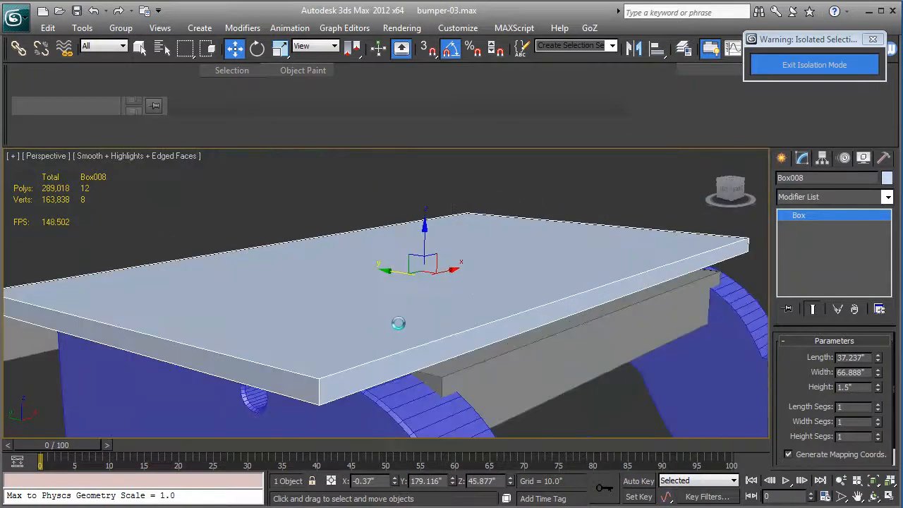
scroll(426, 285, "down", 4)
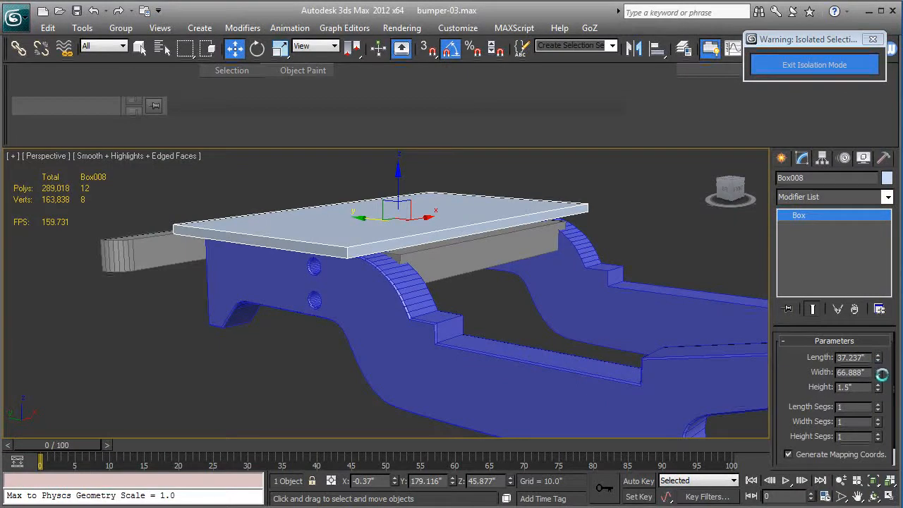
Step: Lengthen the box to about 40.73" and reduce its height to 0.75"
middle_click_drag(545, 314, 599, 321, "alt")
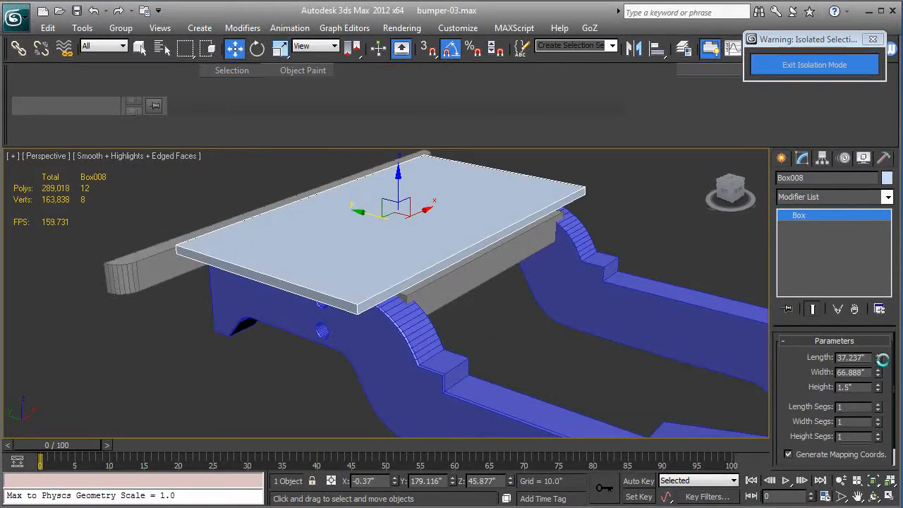
left_click_drag(879, 357, 878, 356)
middle_click_drag(508, 334, 579, 330, "alt")
left_click_drag(855, 386, 804, 386)
type(".75")
key("Tab")
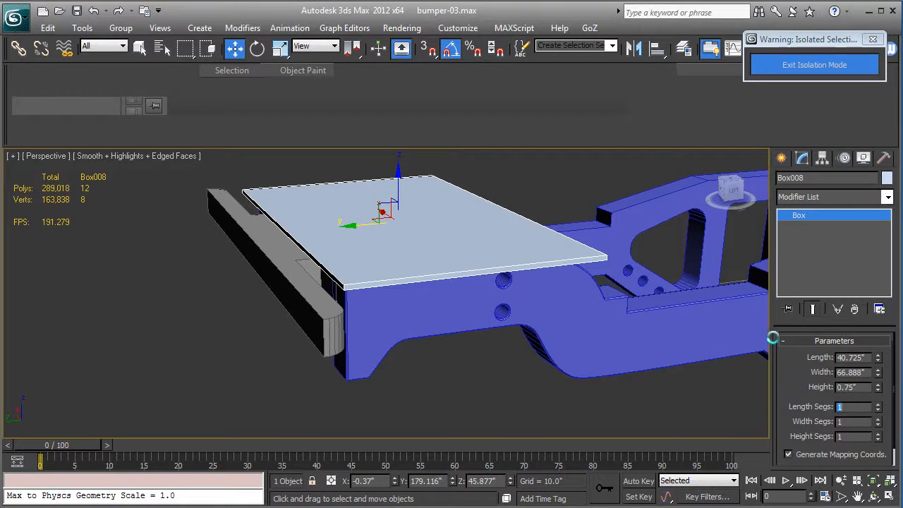
Step: Convert the deck box to an Editable Poly and select its top polygon
right_click(789, 215)
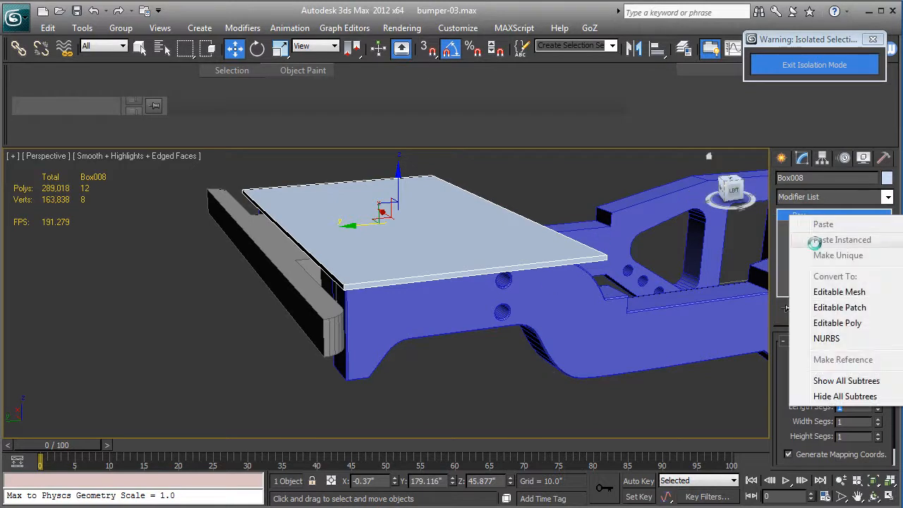
left_click(839, 322)
left_click(784, 216)
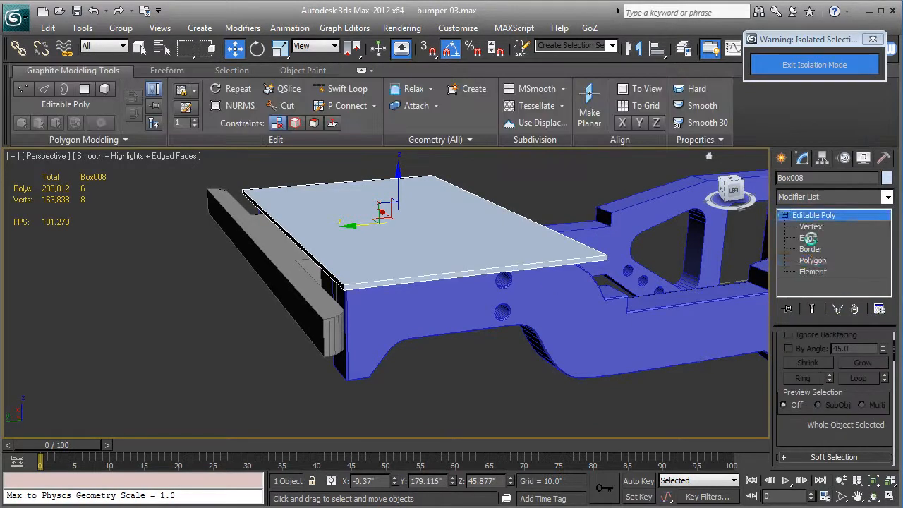
left_click(812, 260)
left_click(415, 256)
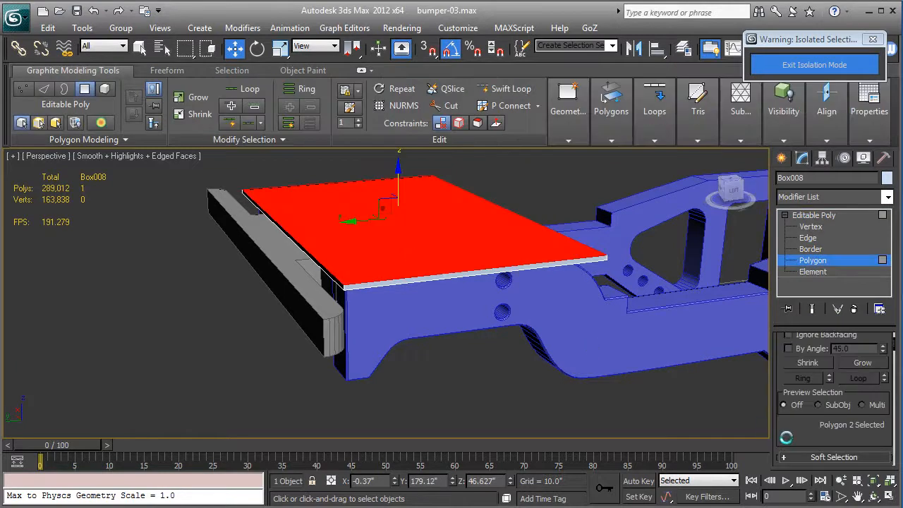
Step: Convert the top polygon selection to its border edges and chamfer them by 0.213" with 1 segment
scroll(785, 441, "down", 4)
scroll(783, 410, "up", 5)
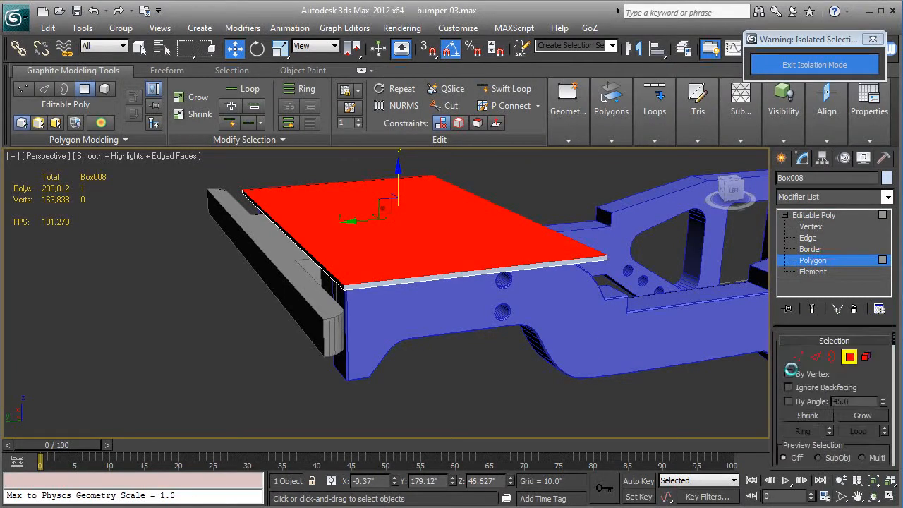
left_click(814, 356)
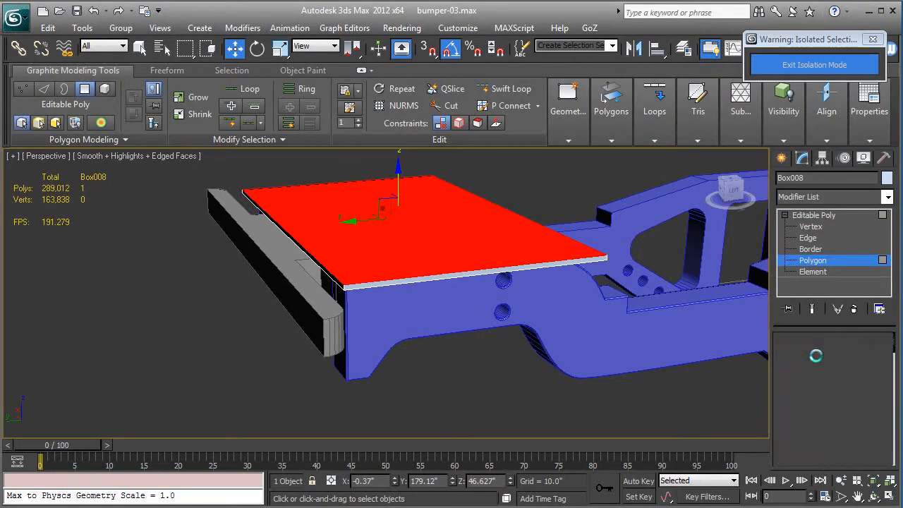
scroll(842, 390, "down", 4)
left_click(828, 442)
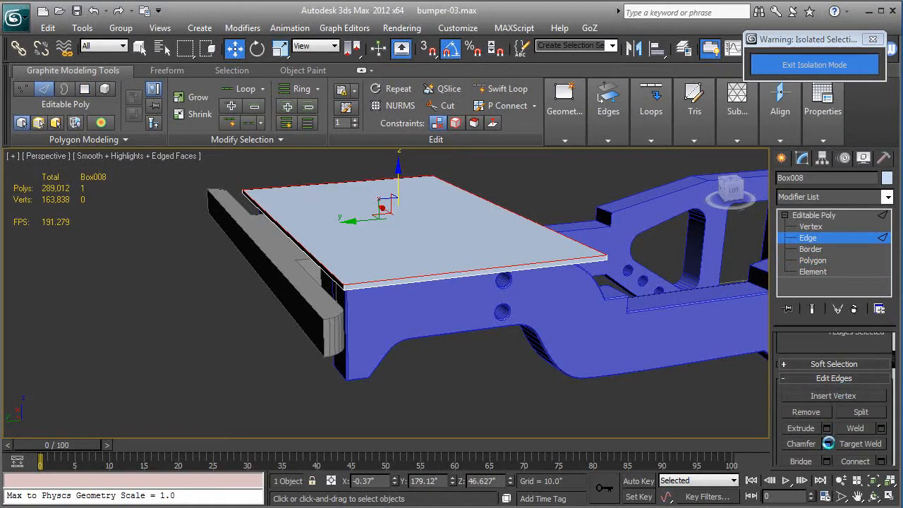
scroll(525, 348, "up", 4)
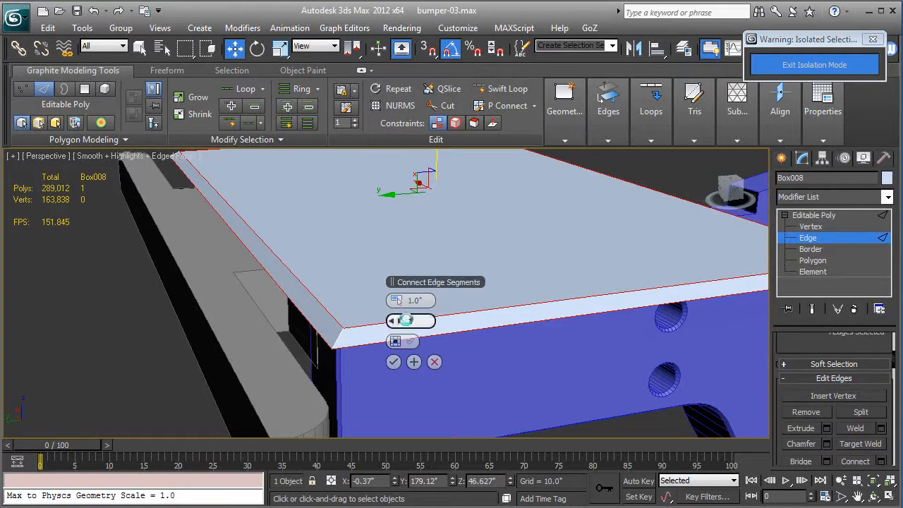
right_click(397, 300)
left_click_drag(399, 300, 398, 301)
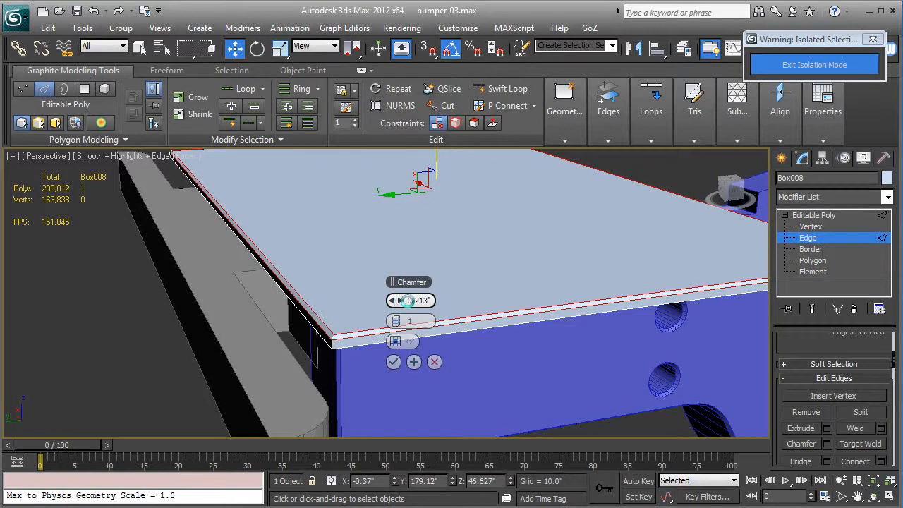
left_click(394, 361)
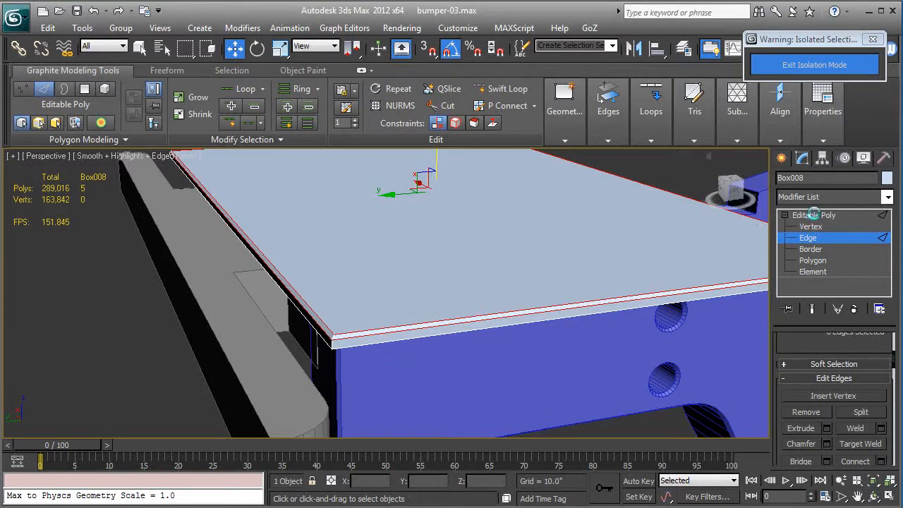
left_click(813, 215)
Step: Hide the edged faces in the perspective view and inspect the chamfered plate on the frames
scroll(432, 295, "down", 5)
scroll(432, 295, "down", 3)
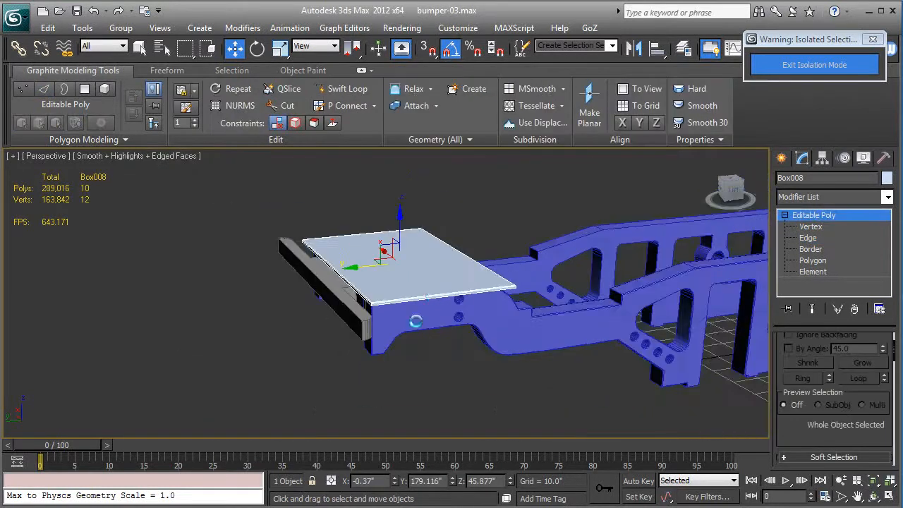
key("F4")
middle_click_drag(382, 365, 401, 347, "alt")
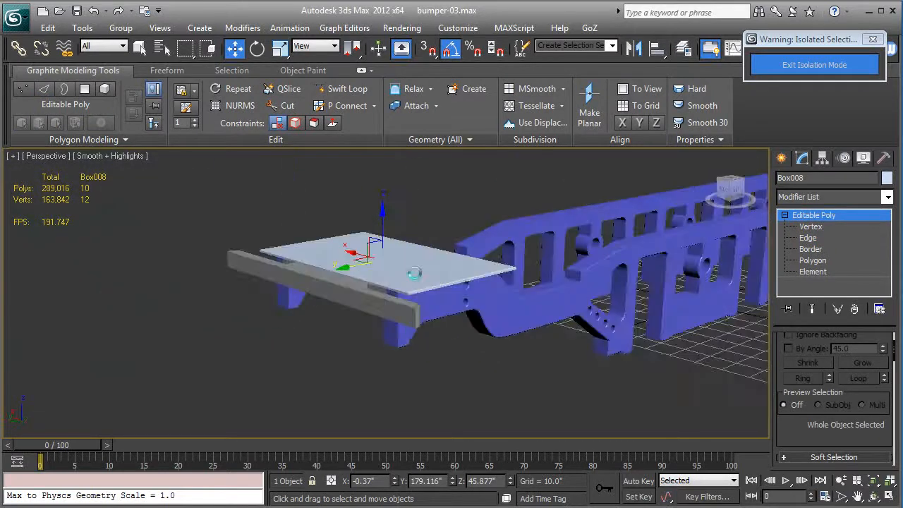
middle_click_drag(448, 284, 447, 306, "alt")
Step: With AutoGrid off, draw a half outline in top view from the bumper's left end: about 6" outward, 5.7" forward, diagonally inward, then 35" to the centre line
key("t")
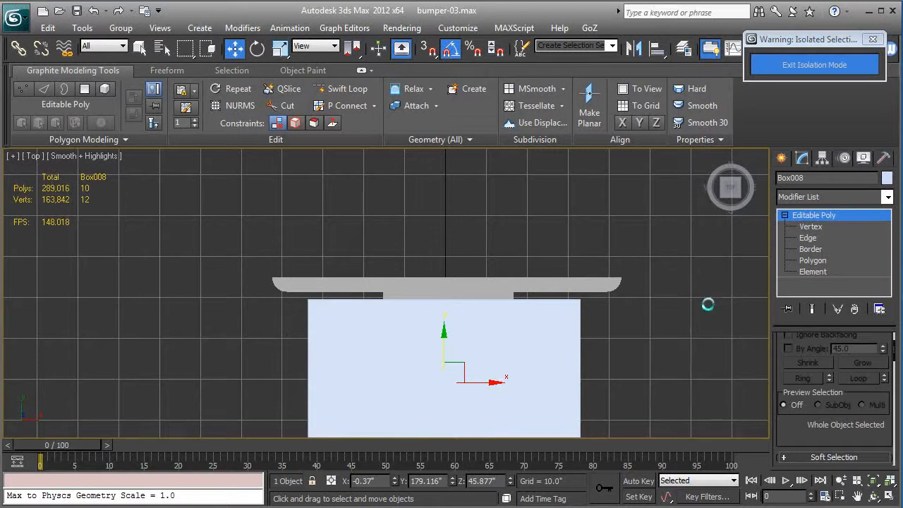
left_click(781, 158)
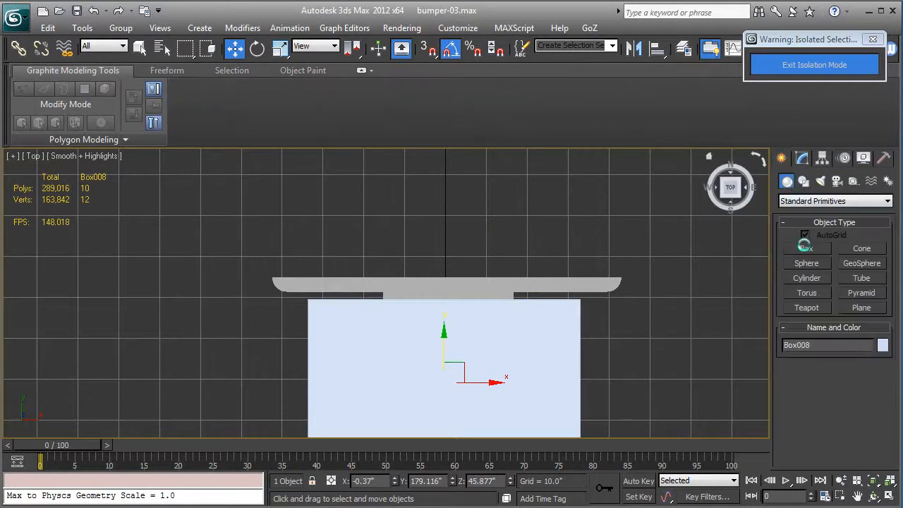
left_click(802, 181)
left_click(806, 259)
middle_click_drag(238, 285, 314, 291)
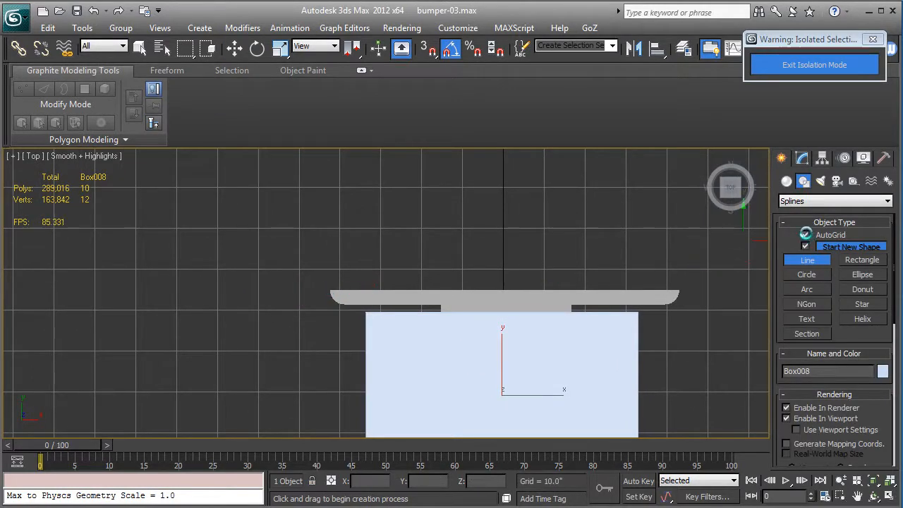
left_click(804, 234)
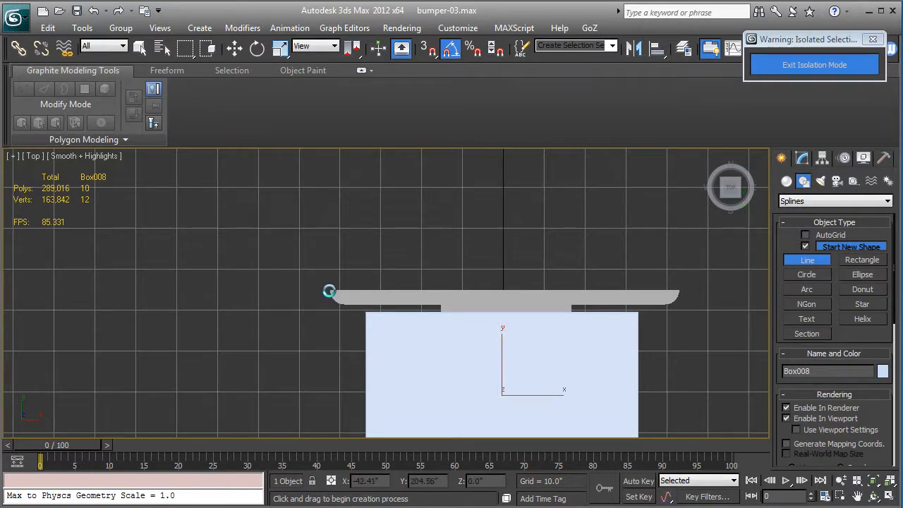
left_click(329, 291)
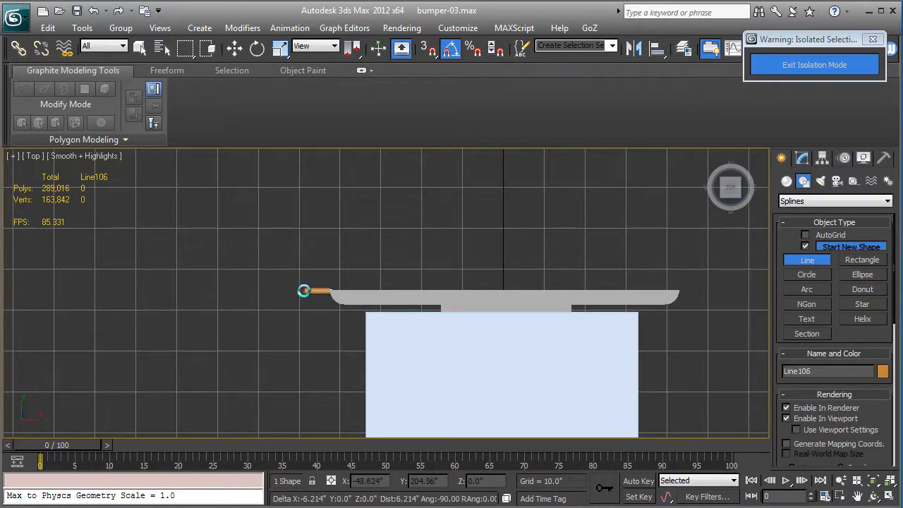
left_click(302, 289)
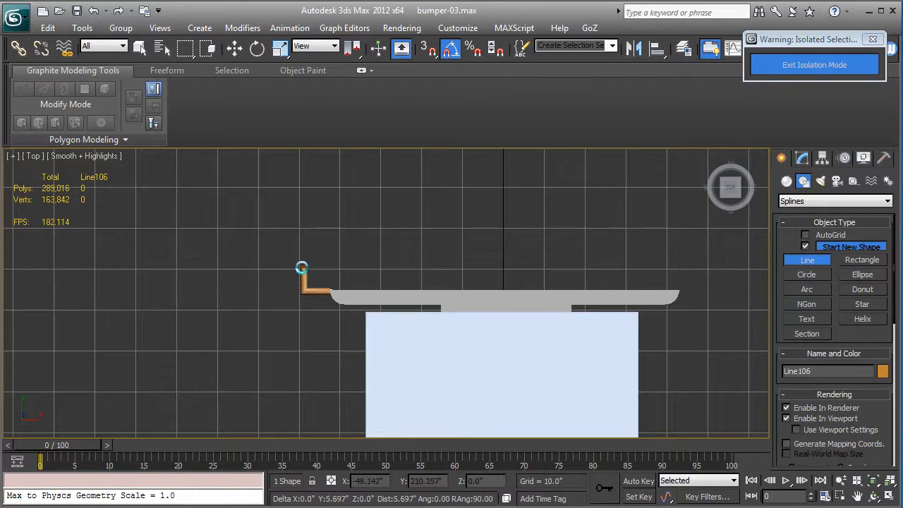
left_click(301, 268)
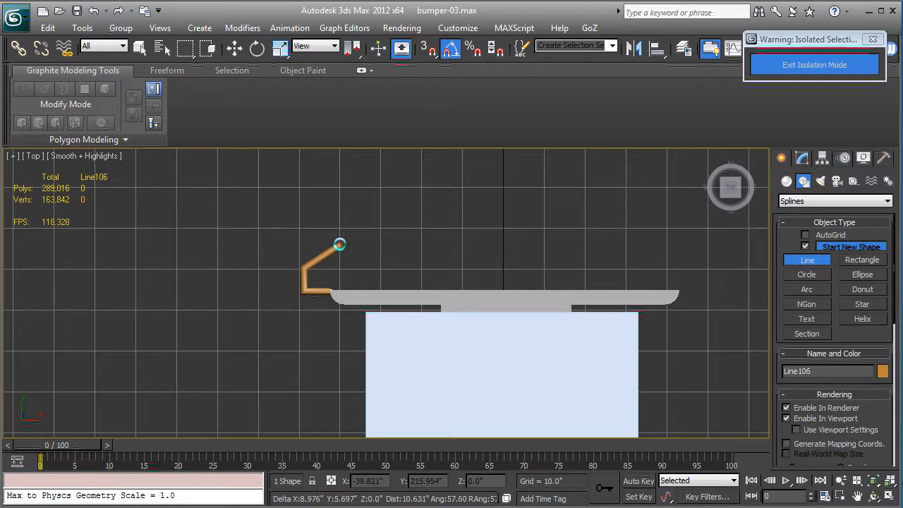
left_click(359, 242)
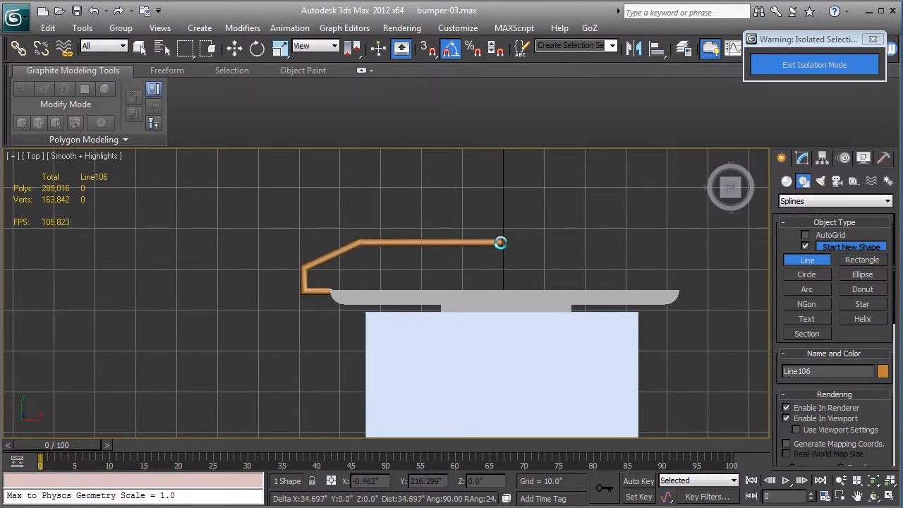
left_click(501, 242)
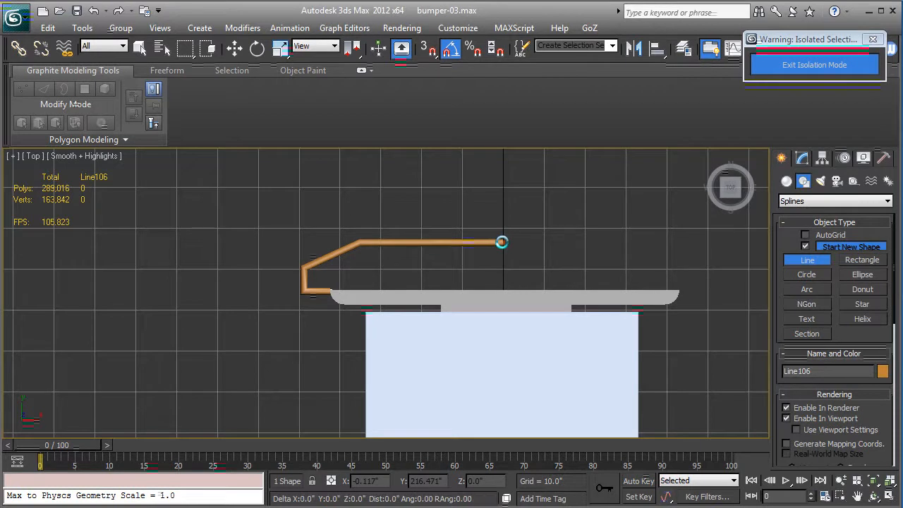
right_click(501, 242)
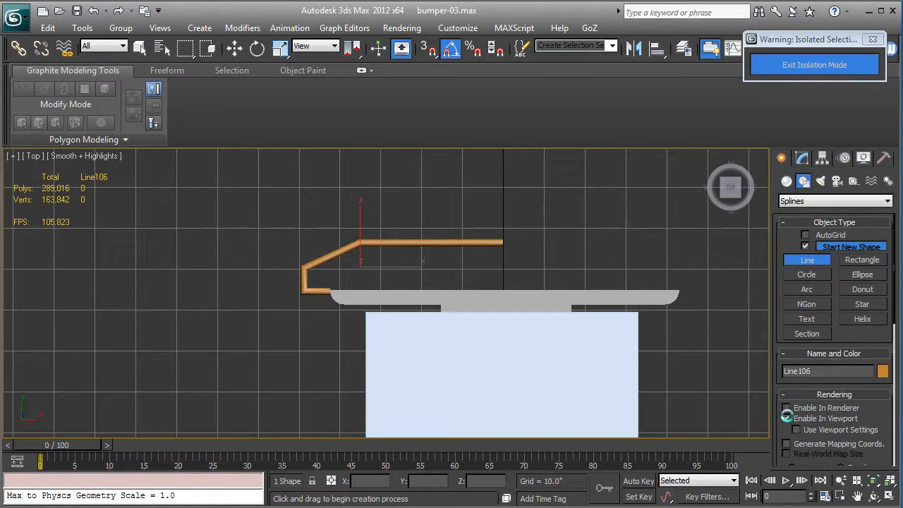
Step: Disable Enable In Renderer and Enable In Viewport for the new half-outline line
mouse_move(424, 277)
middle_mouse_down()
mouse_move(422, 289)
mouse_move(428, 286)
middle_mouse_up()
left_click(801, 158)
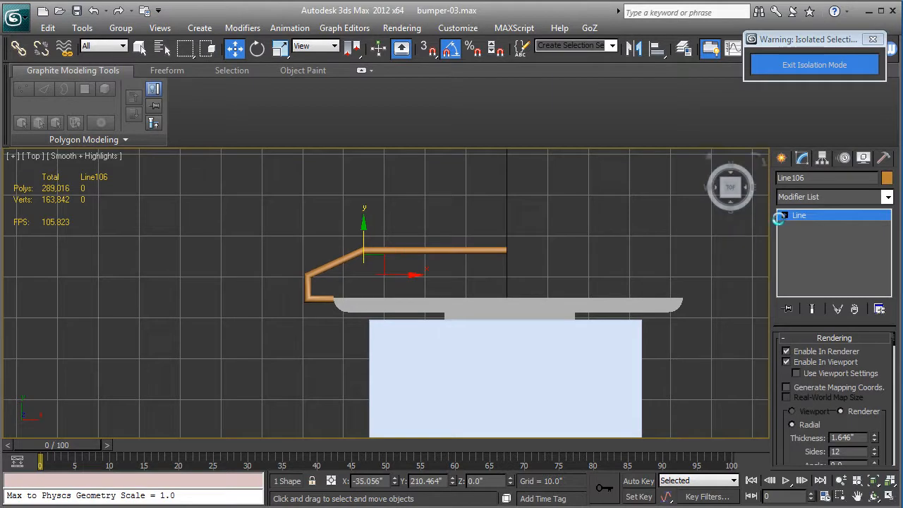
left_click(787, 361)
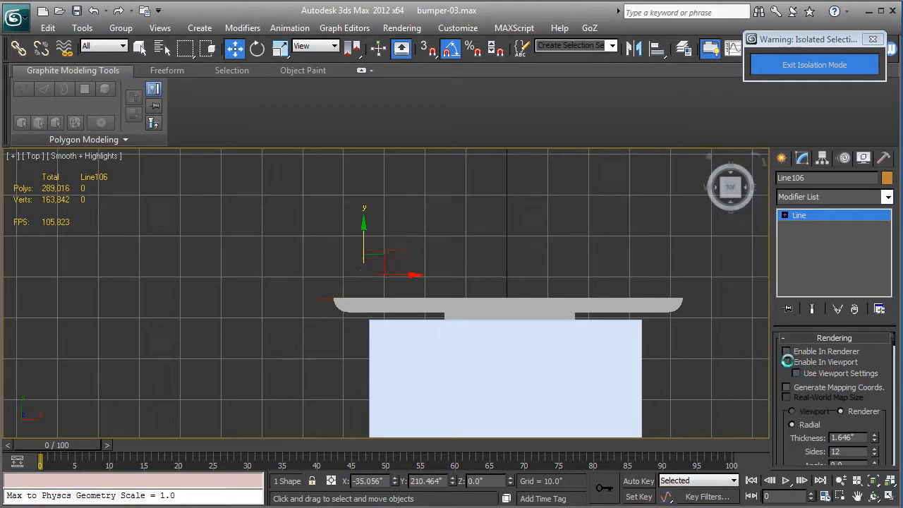
left_click(784, 215)
Step: Copy the half outline, mirror the copy along X, and move it to about X 34.77" so both halves meet at the centre
middle_click_drag(447, 288, 262, 276)
scroll(451, 297, "up", 3)
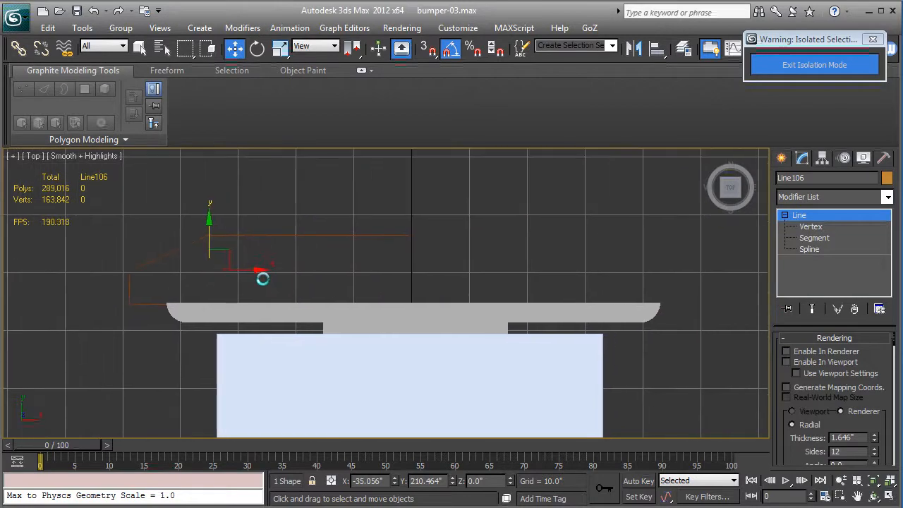
mouse_move(242, 268)
left_mouse_down()
mouse_move(568, 275)
mouse_move(561, 270)
left_mouse_up()
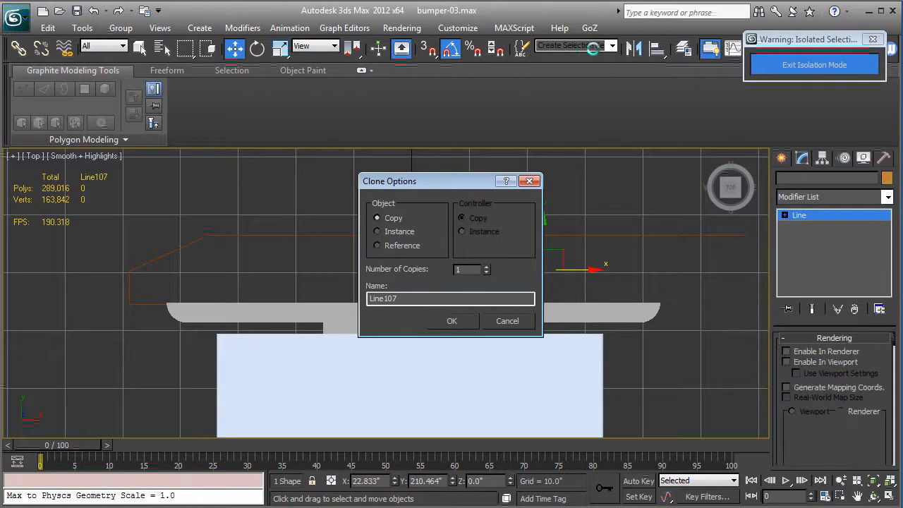
left_click(633, 47)
left_click_drag(452, 143, 440, 250)
left_click(407, 285)
left_click(397, 467)
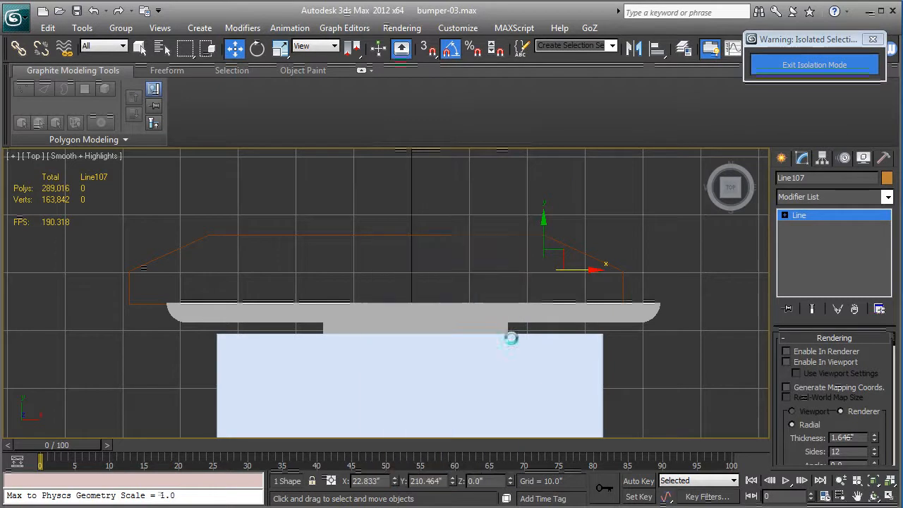
left_click_drag(588, 270, 649, 260)
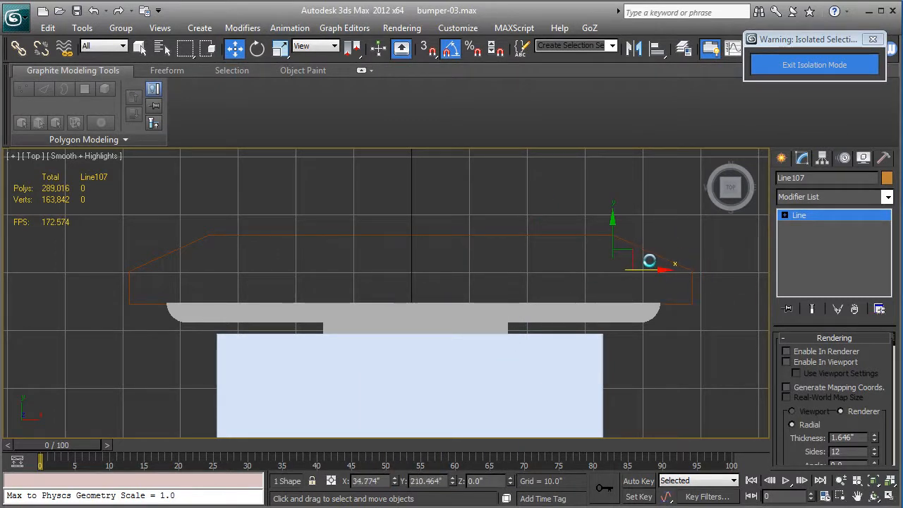
Step: Attach the original half outline to the mirrored copy
scroll(795, 437, "down", 10)
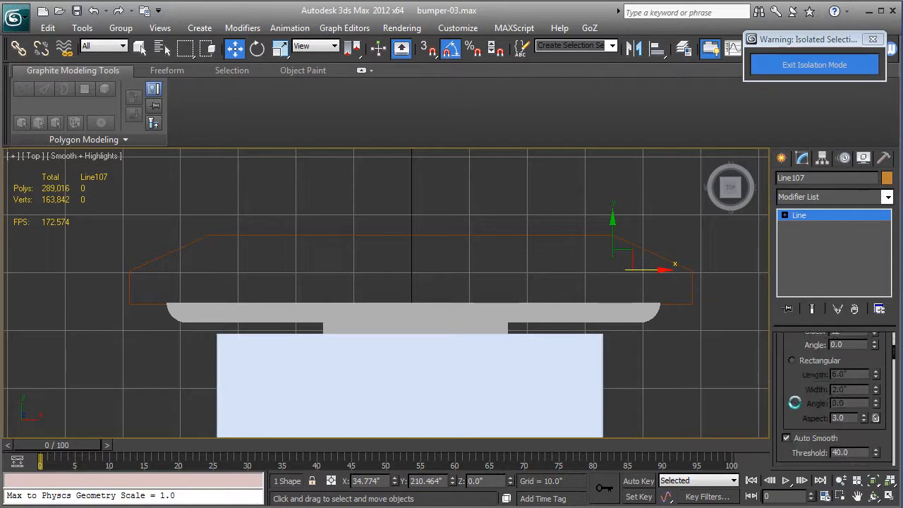
scroll(796, 405, "down", 1)
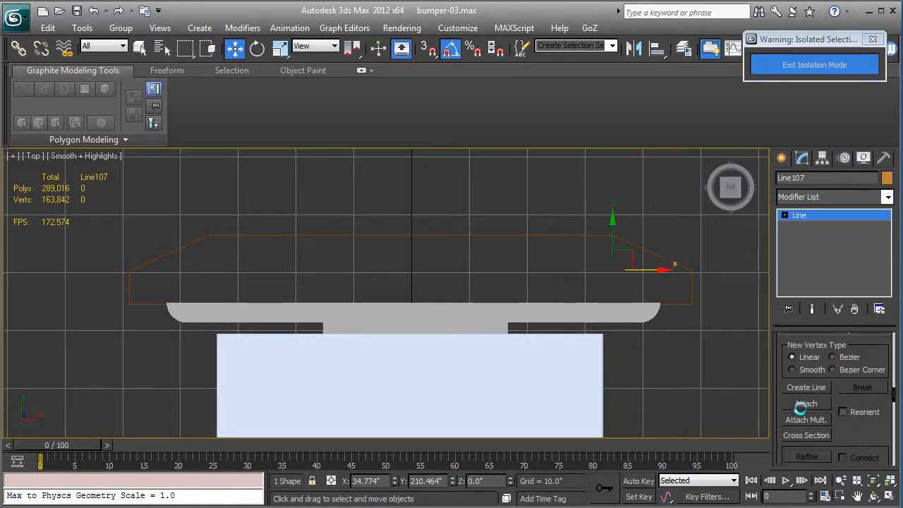
left_click(806, 403)
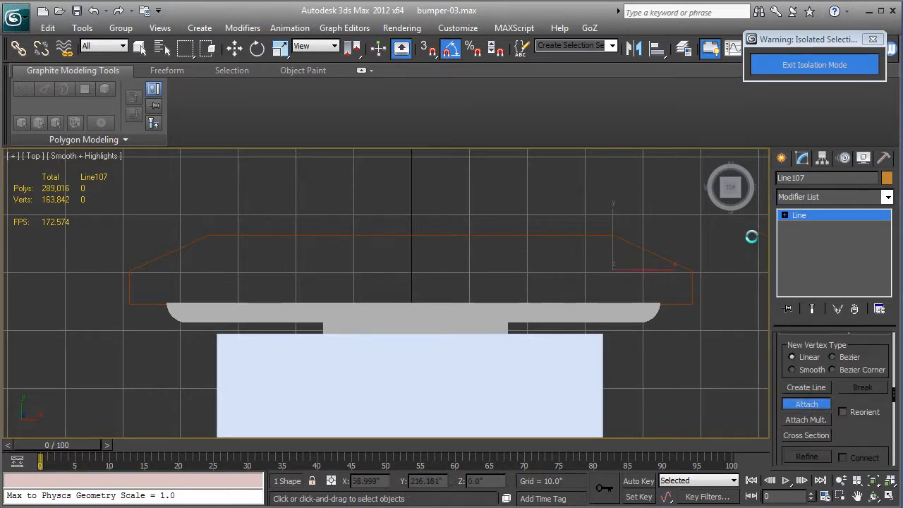
Step: Weld the overlapping vertices at the outline's centre with a 0.1" threshold and delete the merged vertex
left_click(785, 214)
left_click(810, 226)
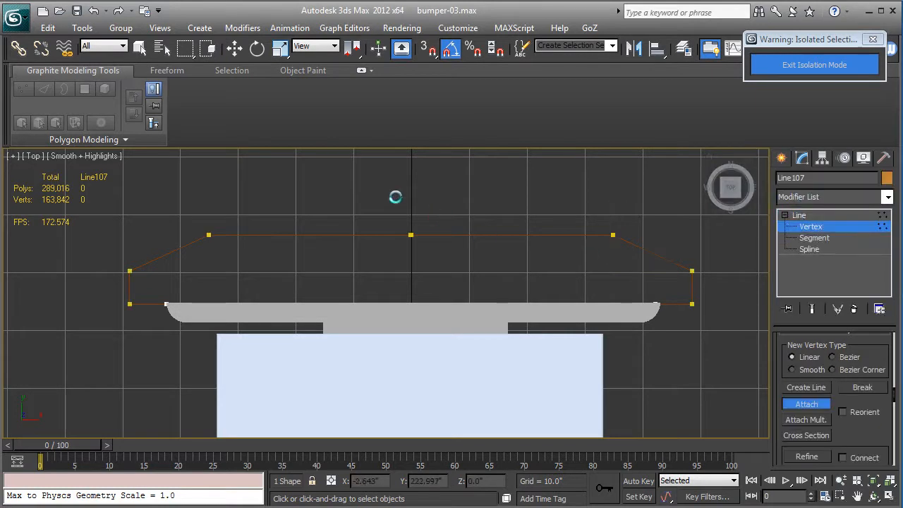
left_click(788, 404)
left_click_drag(362, 201, 454, 277)
scroll(856, 437, "down", 5)
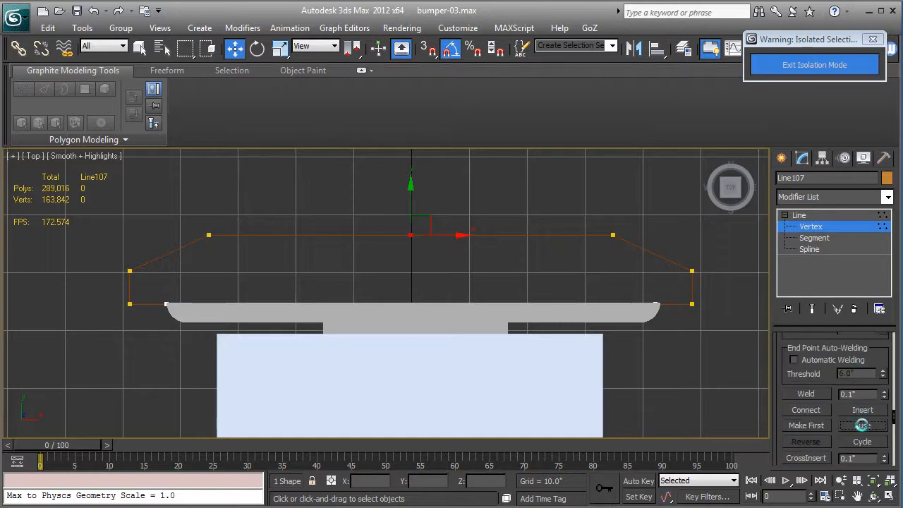
left_click(809, 393)
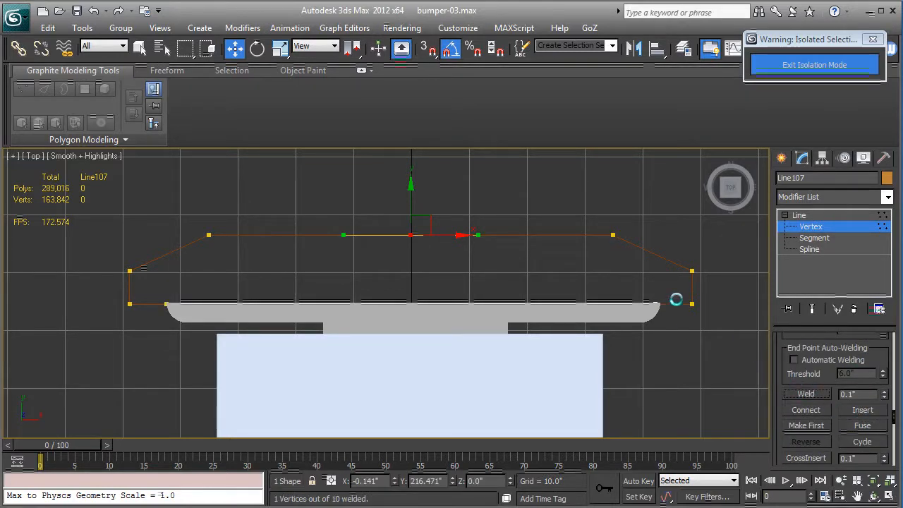
left_click(676, 299)
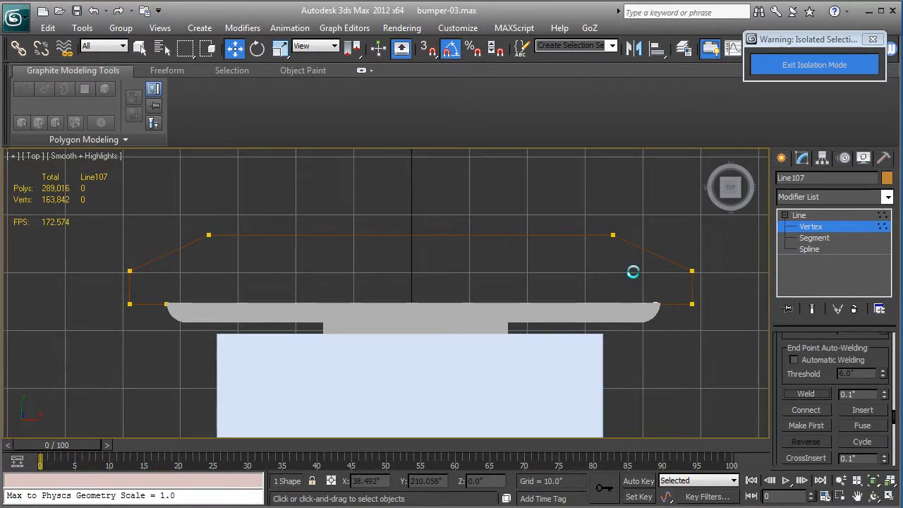
Step: Fuse and weld the outline's two open end vertices, then delete the merged vertex to leave a straight closed back edge
key("F3")
left_click_drag(147, 280, 662, 323)
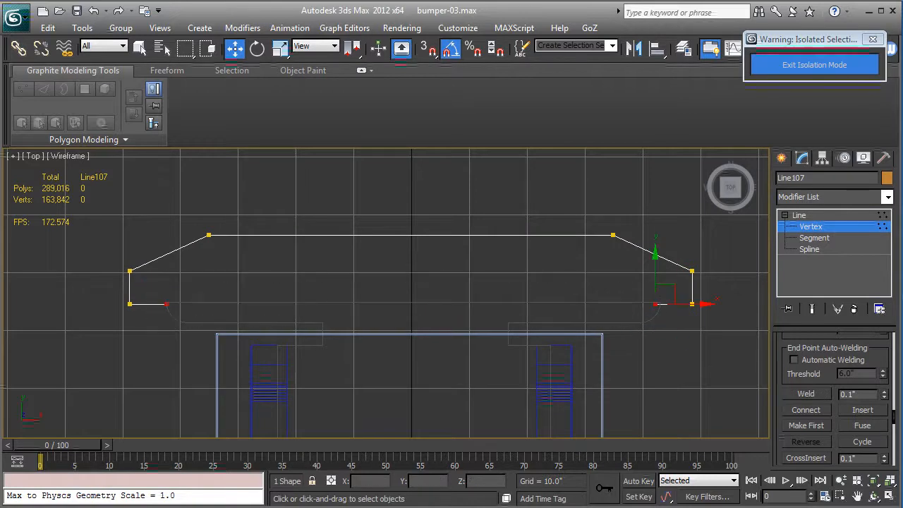
left_click(863, 425)
left_click(811, 394)
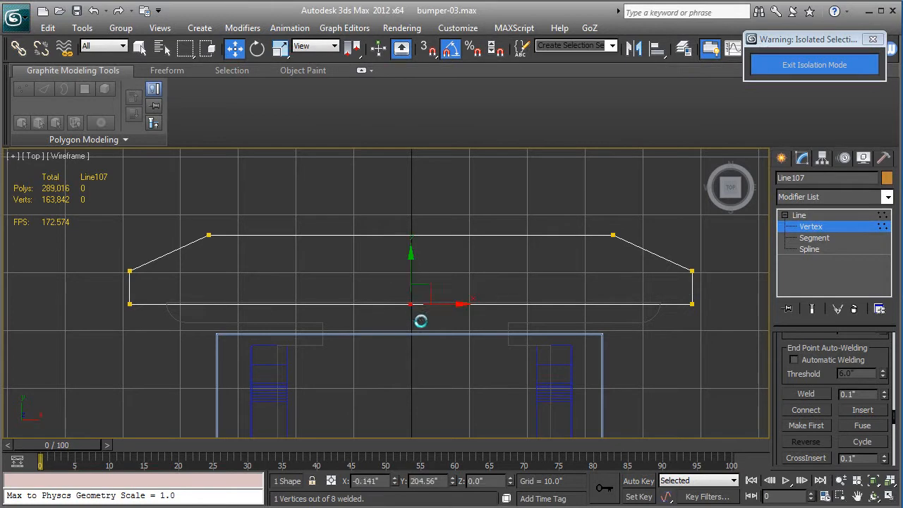
key("Delete")
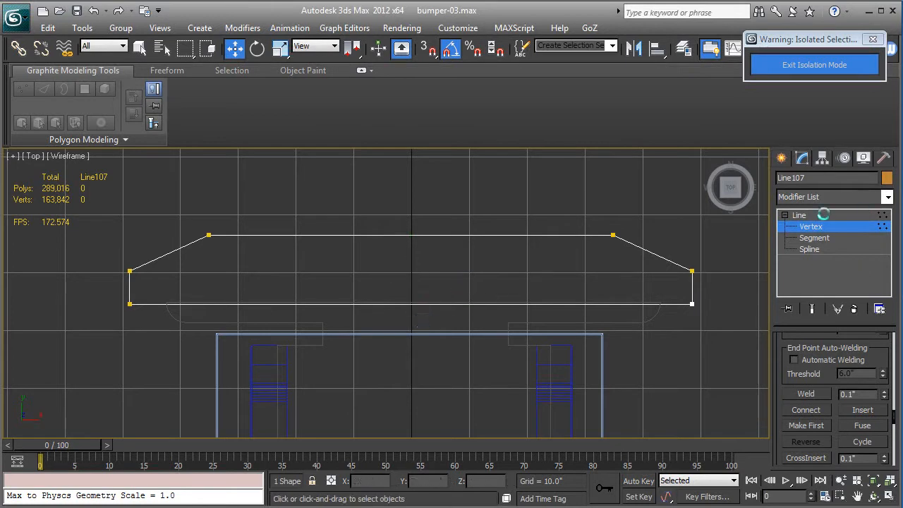
left_click(863, 215)
Step: In a shaded perspective view, raise the closed outline about 45.44" along Z to the deck plate's level
key("p")
mouse_move(596, 300)
middle_mouse_down("alt")
mouse_move(588, 246)
mouse_move(608, 272)
mouse_move(596, 312)
mouse_move(526, 356)
mouse_move(395, 402)
mouse_move(383, 319)
middle_mouse_up("alt")
key("F3")
left_click_drag(338, 314, 357, 205)
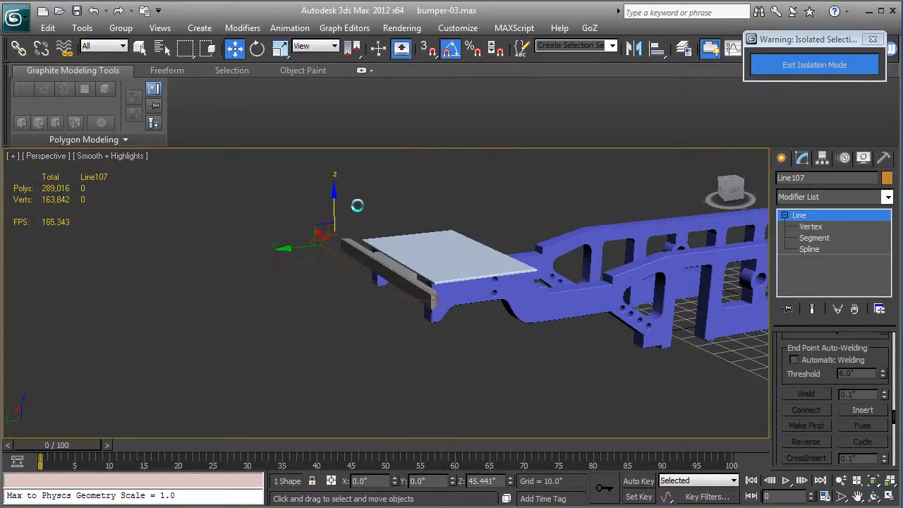
Step: Apply an Extrude modifier to the closed outline with an amount of 6"
scroll(425, 289, "up", 2)
left_click(850, 197)
key("e")
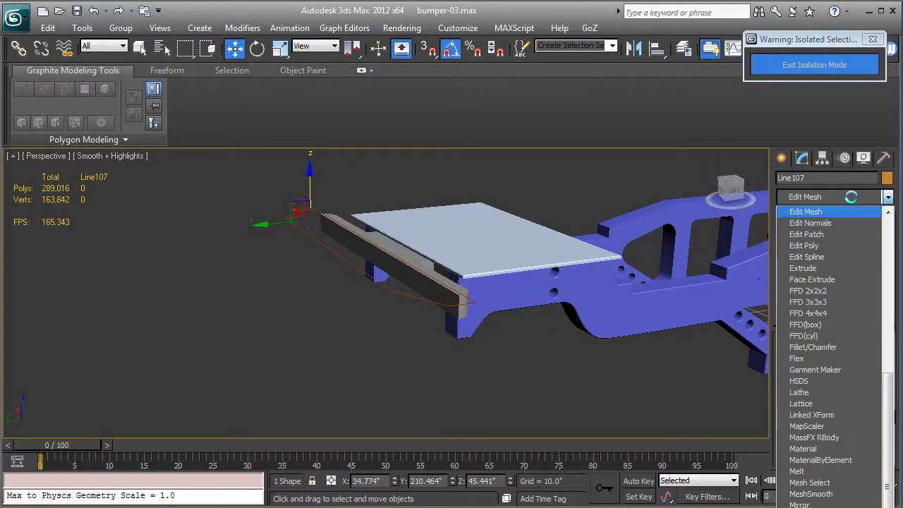
left_click(831, 267)
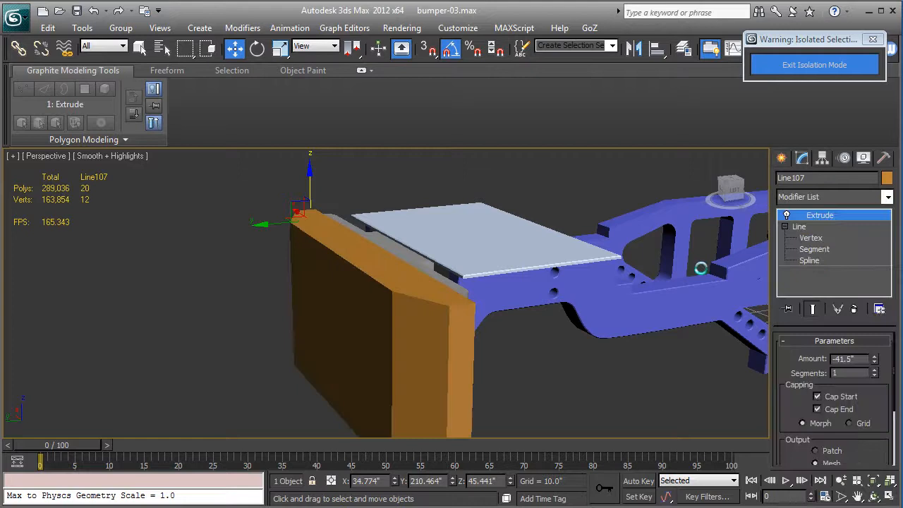
right_click(875, 358)
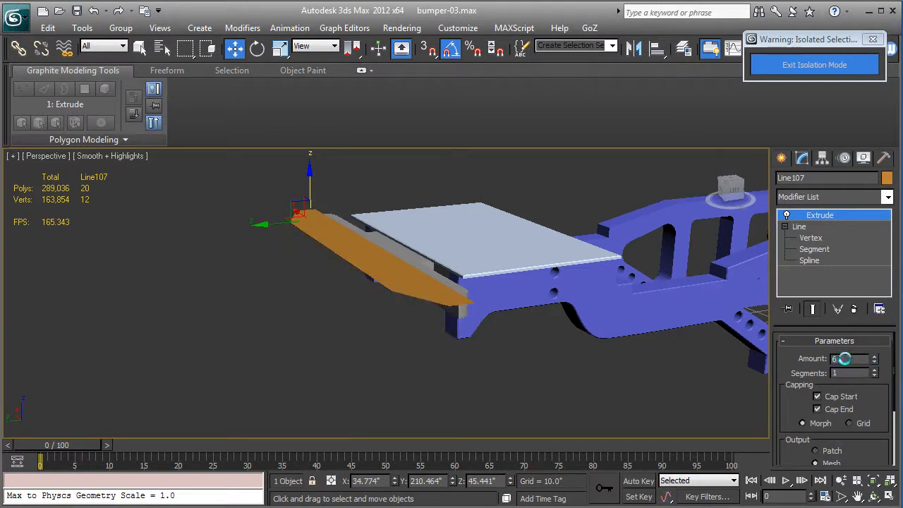
type("6")
key("Return")
Step: Lower the extruded bumper beam to about Z 39.24" and exit isolation mode to compare it with the reference images
left_click_drag(308, 180, 303, 203)
mouse_move(609, 331)
middle_mouse_down("alt")
mouse_move(599, 310)
mouse_move(578, 302)
mouse_move(604, 314)
mouse_move(608, 330)
middle_mouse_up("alt")
left_click(839, 62)
middle_click_drag(510, 262, 572, 265, "alt")
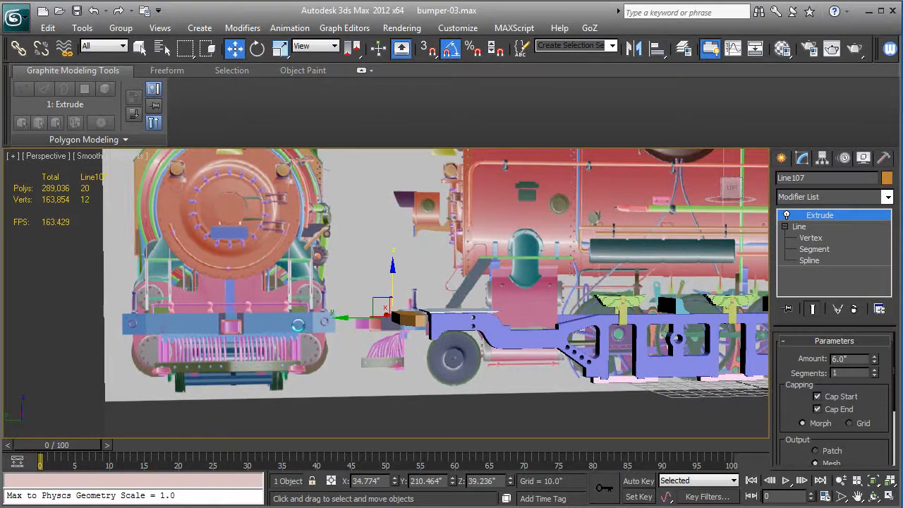
key("z")
scroll(298, 325, "down", 5)
middle_click_drag(234, 318, 419, 324)
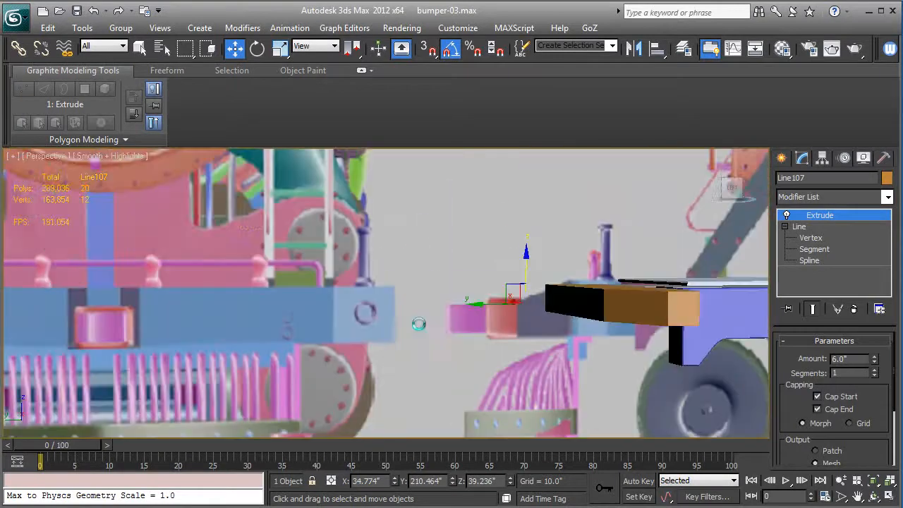
Step: Increase the beam's extrusion amount to 12" and lower the beam to about Z 33.37" to match the reference
double_click(844, 360)
key("Tab")
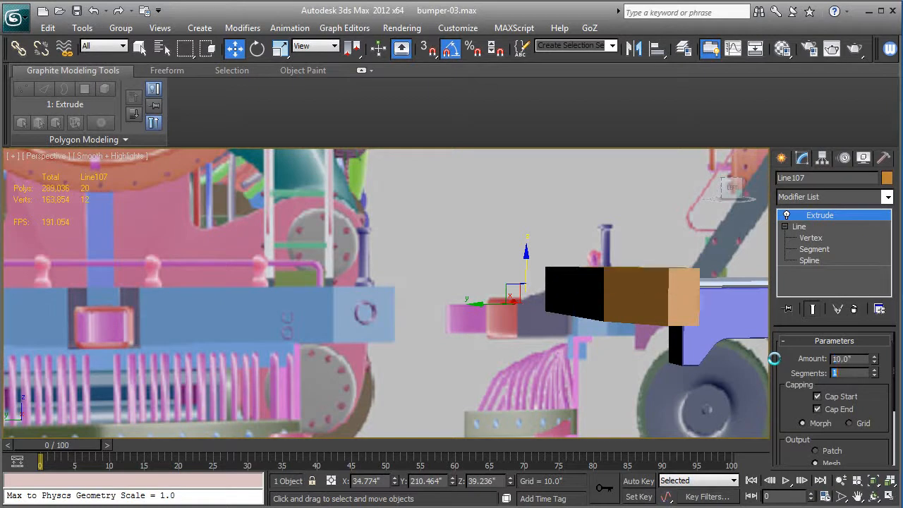
left_click_drag(523, 259, 525, 275)
double_click(851, 359)
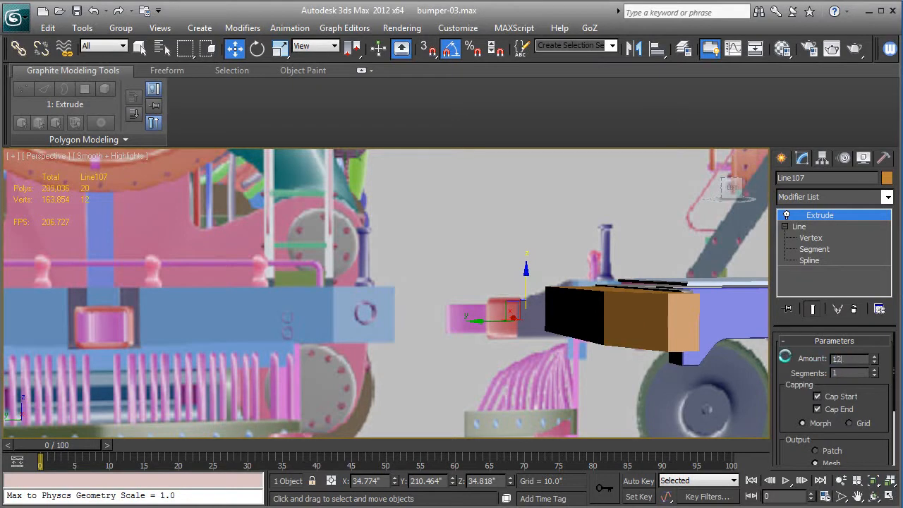
key("Return")
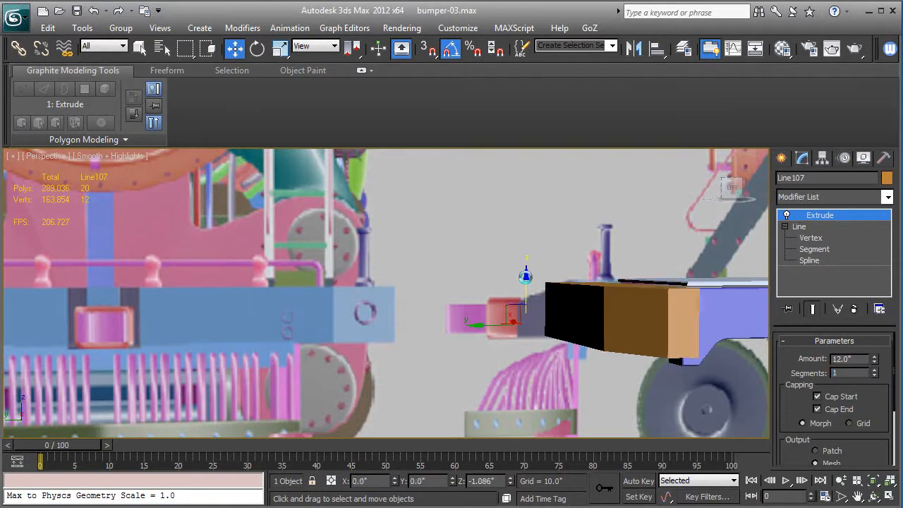
middle_click_drag(562, 338, 577, 287, "alt")
middle_click_drag(305, 329, 333, 336, "alt")
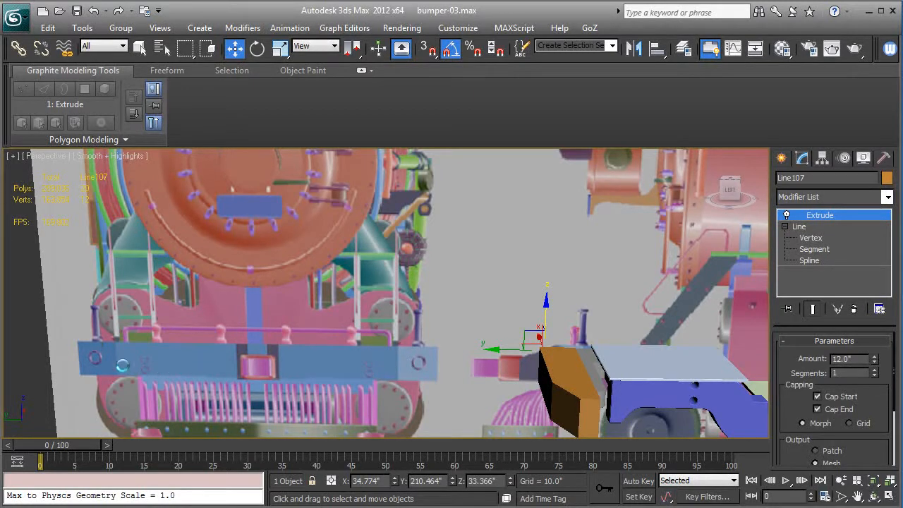
Step: With edged faces shown, create an MvH TubeCap using AutoGrid on the beam's angled end face, inner radius about 2.53, outer radius about 3.3
middle_click_drag(580, 352, 650, 247)
key("F4")
scroll(557, 329, "up", 2)
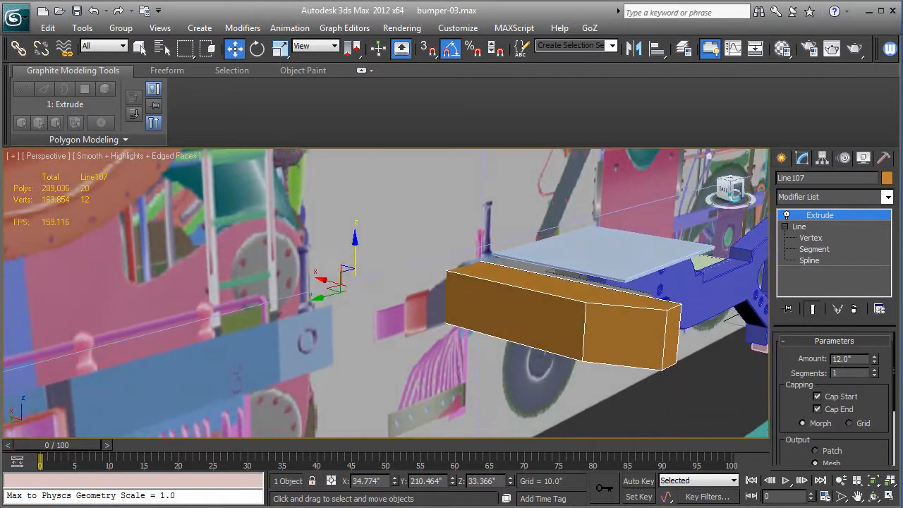
left_click(781, 158)
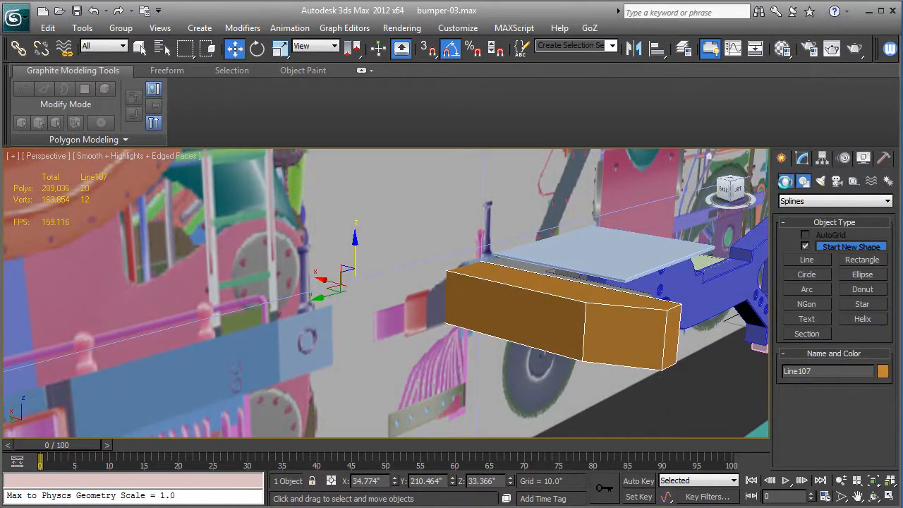
left_click(785, 182)
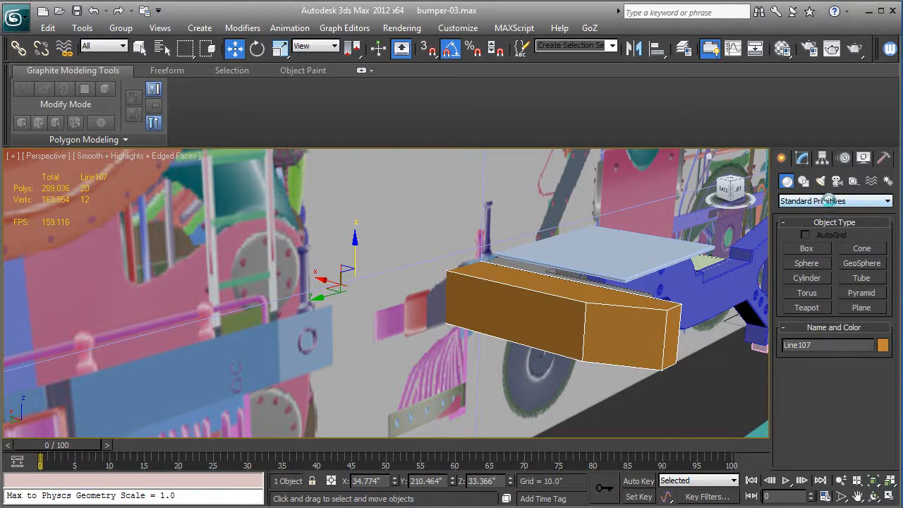
left_click(828, 205)
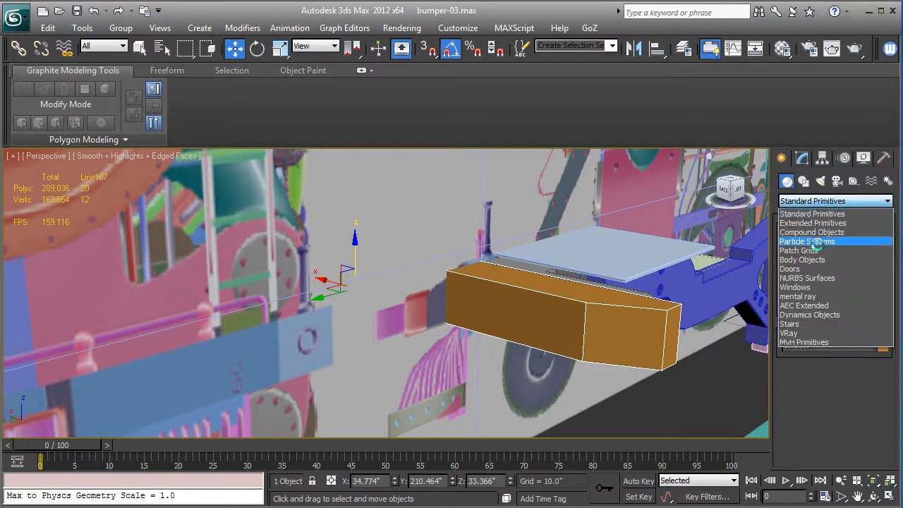
left_click(814, 341)
left_click(806, 248)
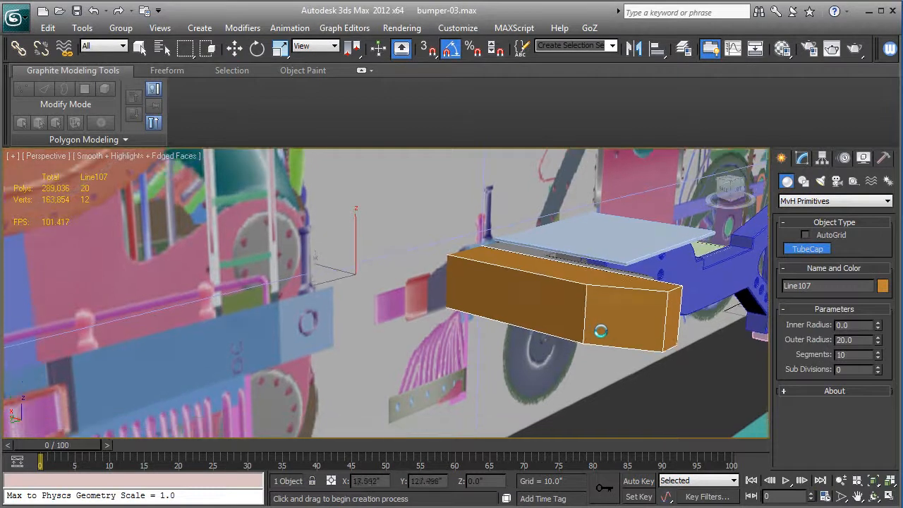
left_click(804, 235)
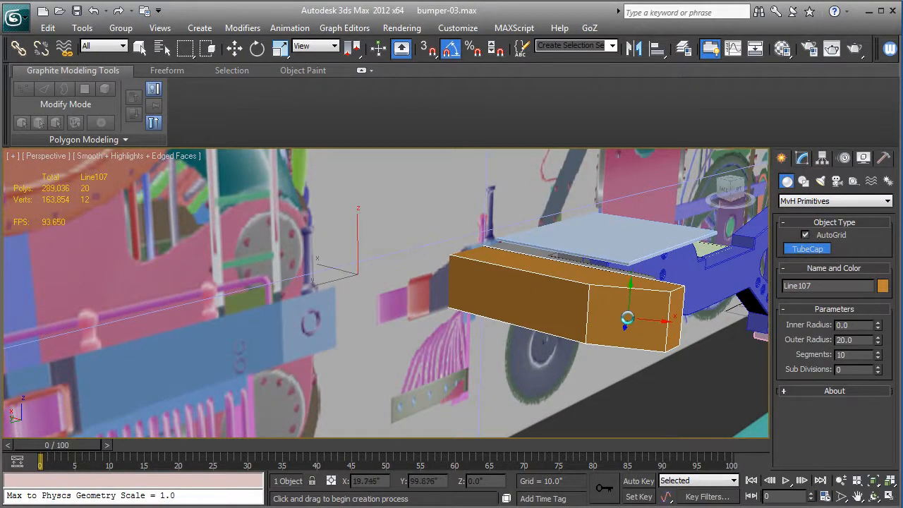
left_click_drag(627, 318, 644, 322)
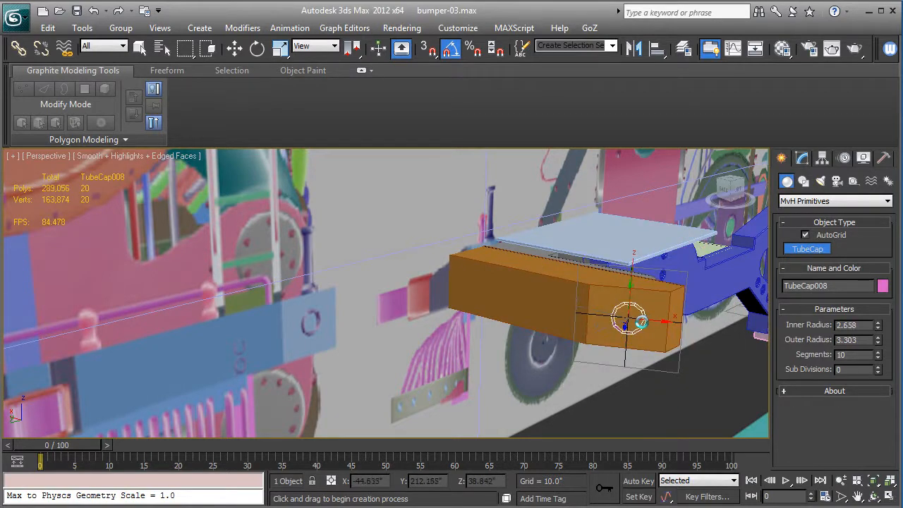
left_click(639, 321)
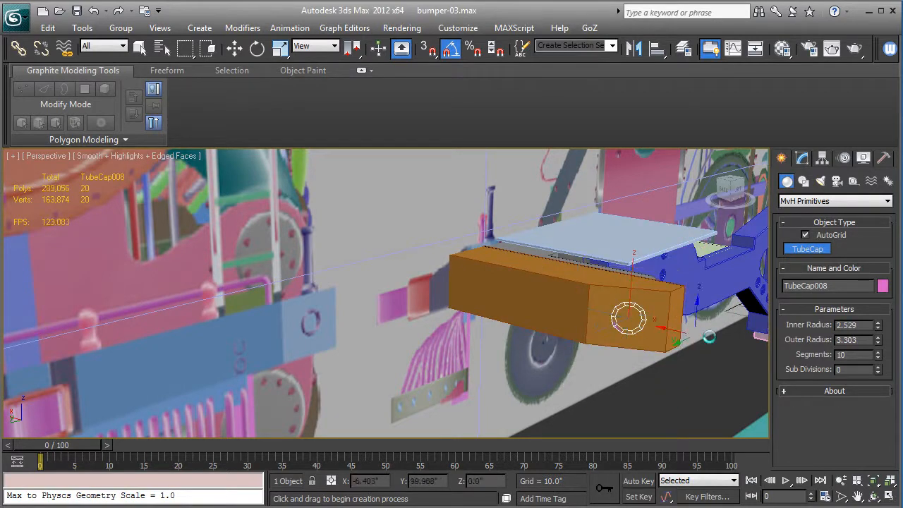
Step: Set the TubeCap ring to 16 segments and convert it to an Editable Poly
double_click(852, 355)
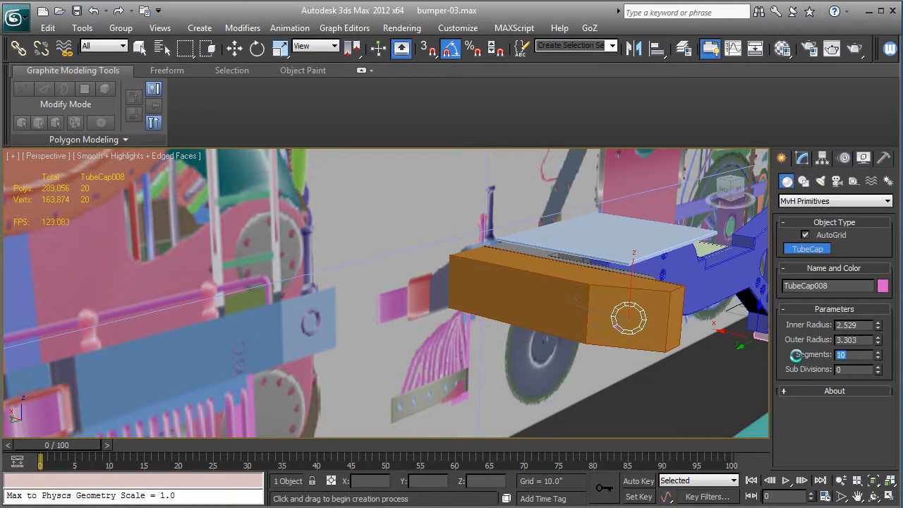
key("Return")
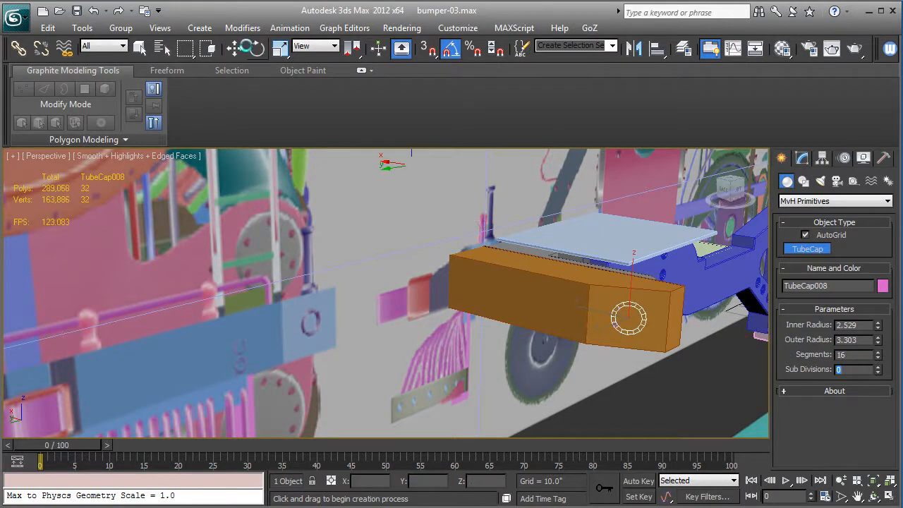
left_click(234, 47)
key("z")
middle_click_drag(544, 299, 564, 306)
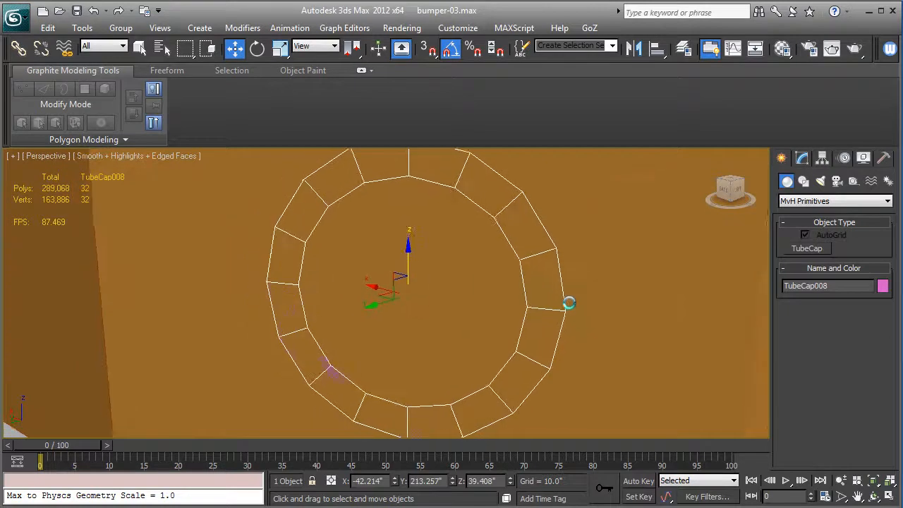
scroll(570, 298, "down", 4)
middle_click_drag(637, 275, 690, 288)
left_click(802, 158)
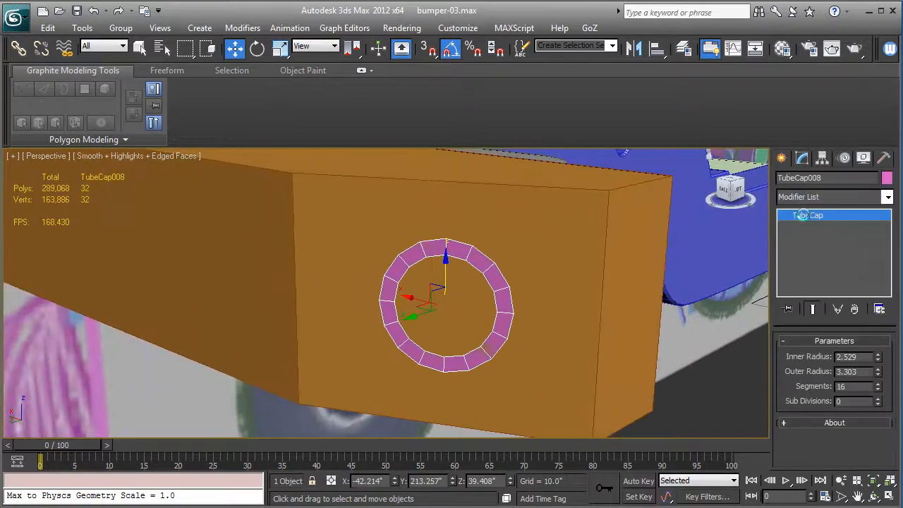
right_click(803, 216)
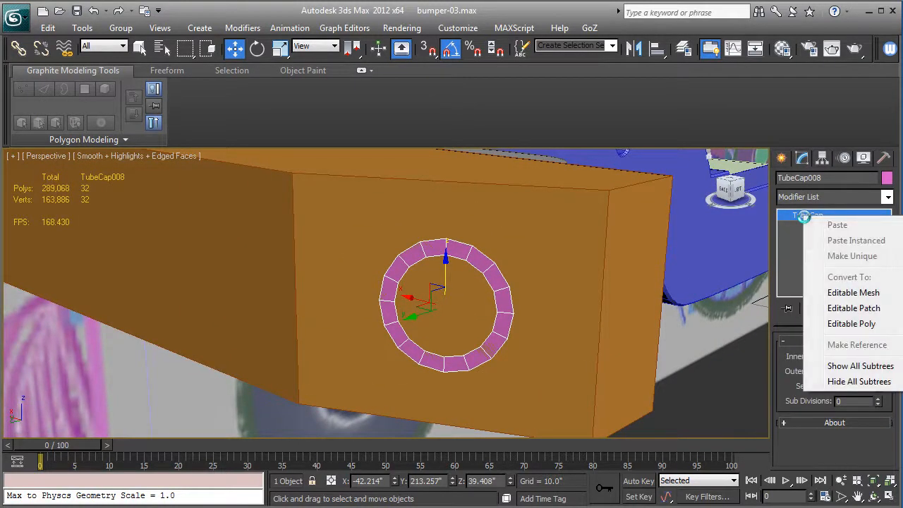
left_click(807, 323)
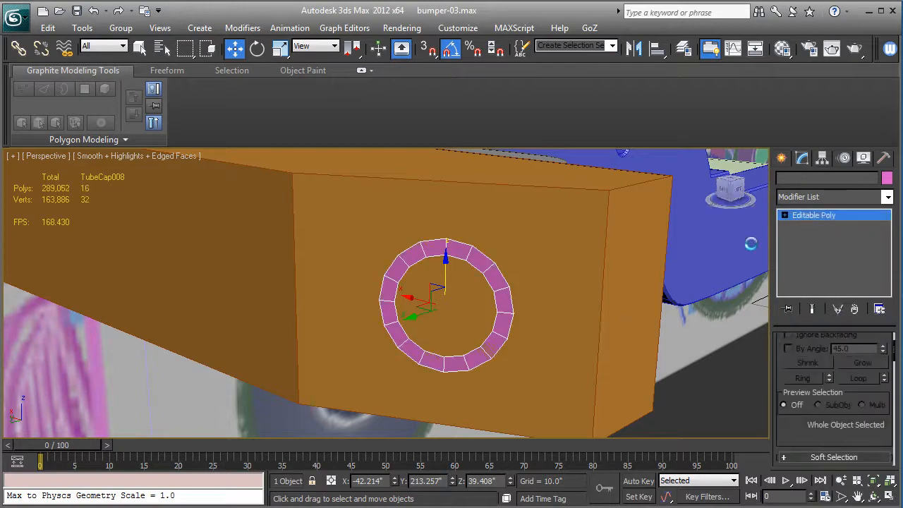
Step: Connect the ring's 16 radial edges with a new middle edge loop and pull that loop slightly outward along Y
left_click(784, 215)
left_click(808, 238)
left_click(487, 266)
double_click(488, 265)
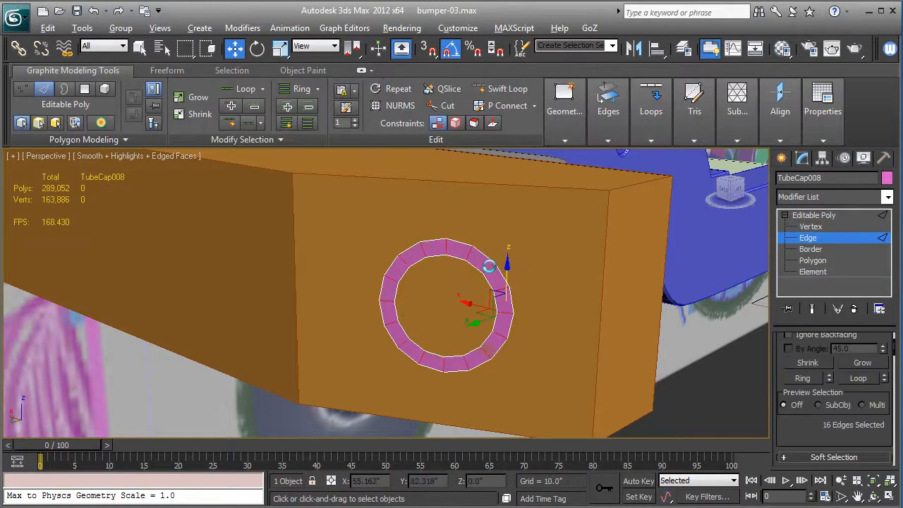
key("ctrl+shift+e")
middle_click_drag(494, 270, 461, 316, "alt")
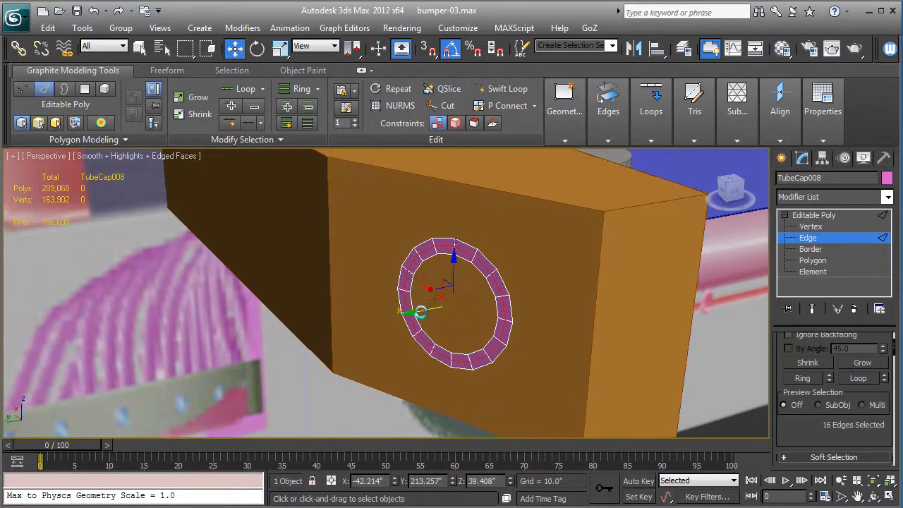
left_click_drag(415, 310, 413, 311)
left_click_drag(410, 311, 409, 311)
Step: Select the ring's inner and outer borders and extend them back along Y into the beam face
left_click(810, 249)
left_click_drag(560, 299, 420, 409)
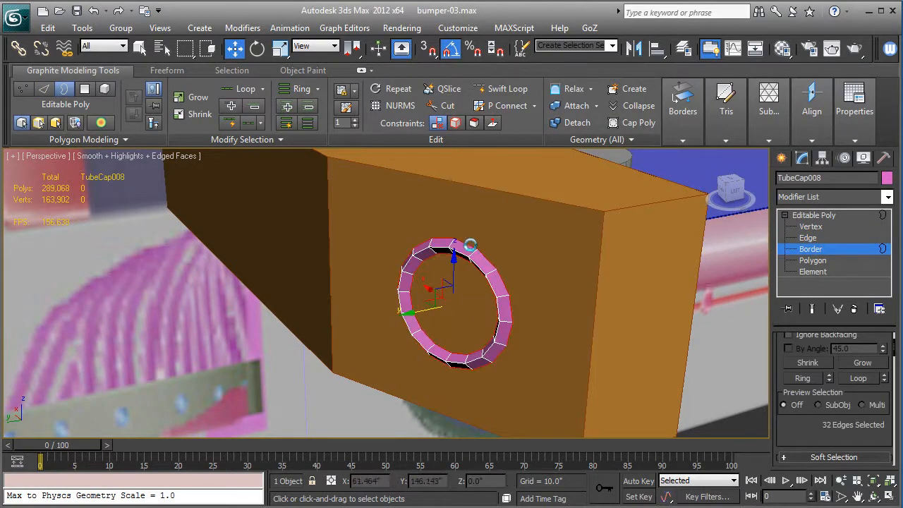
middle_click_drag(454, 298, 408, 295)
scroll(425, 316, "up", 2)
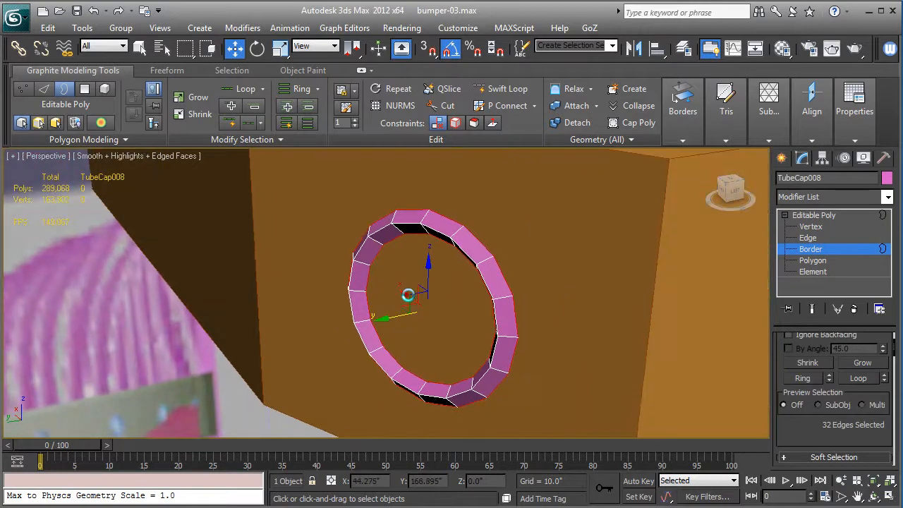
left_click_drag(384, 320, 386, 319, "shift")
key("F3")
mouse_move(389, 317)
middle_mouse_down("alt")
mouse_move(359, 316)
mouse_move(383, 315)
middle_mouse_up("alt")
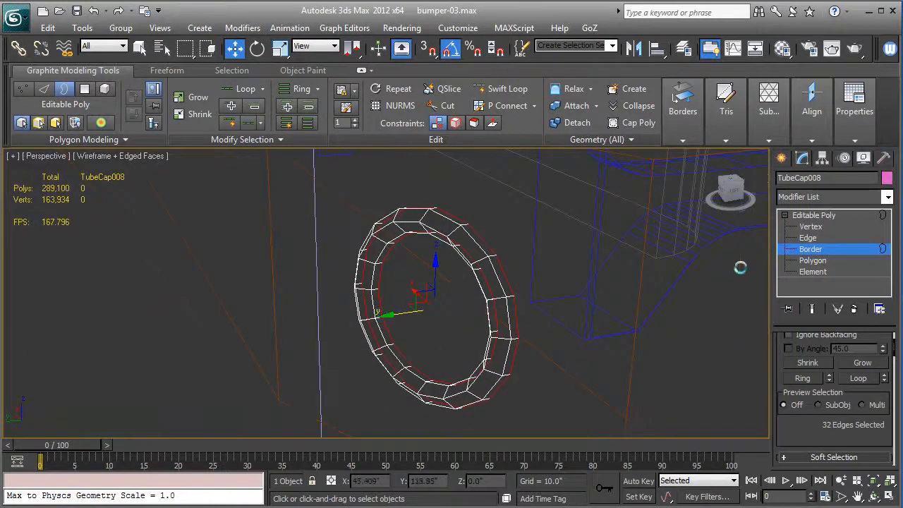
Step: Leave border editing and move the whole ring outward to about Y 213.45"
left_click(813, 215)
key("F3")
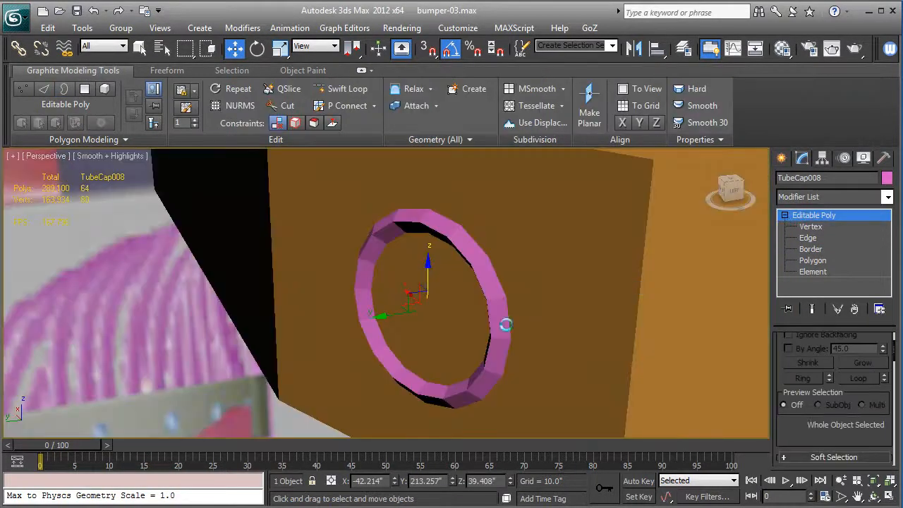
left_click_drag(389, 317, 382, 316)
Step: Apply a Smooth modifier to the ring with Auto Smooth enabled
left_click(792, 199)
key("s")
key("s")
key("s")
key("s")
key("s")
key("s")
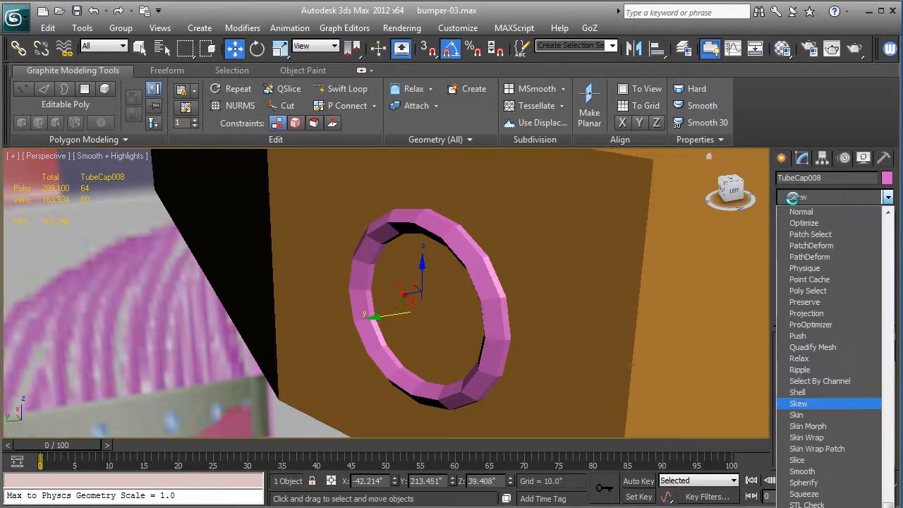
left_click(827, 472)
left_click(789, 358)
middle_click_drag(544, 355, 591, 338, "alt")
scroll(591, 338, "down", 5)
scroll(522, 335, "up", 4)
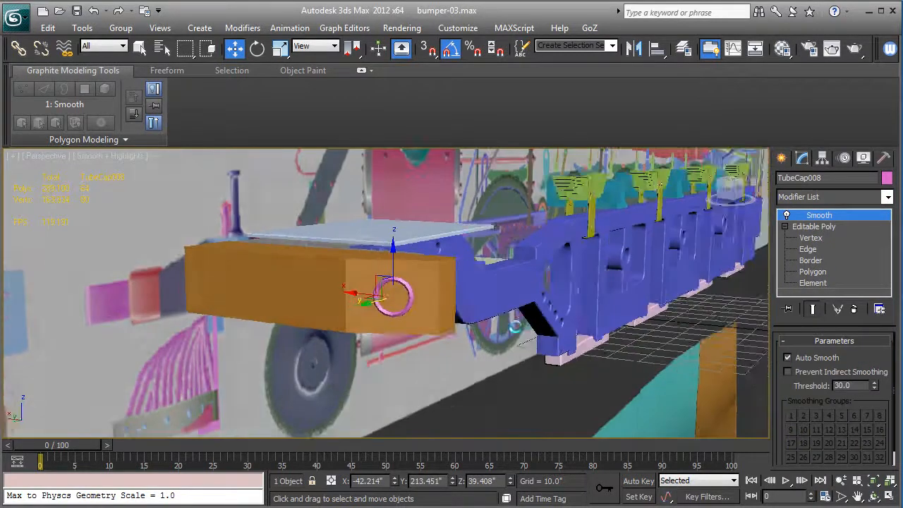
Step: Add an Edit Poly modifier on top of the ring's Smooth modifier and display edged faces
middle_click_drag(522, 335, 578, 366)
middle_click_drag(578, 367, 508, 288, "alt")
scroll(558, 360, "up", 2)
key("F4")
scroll(554, 329, "up", 2)
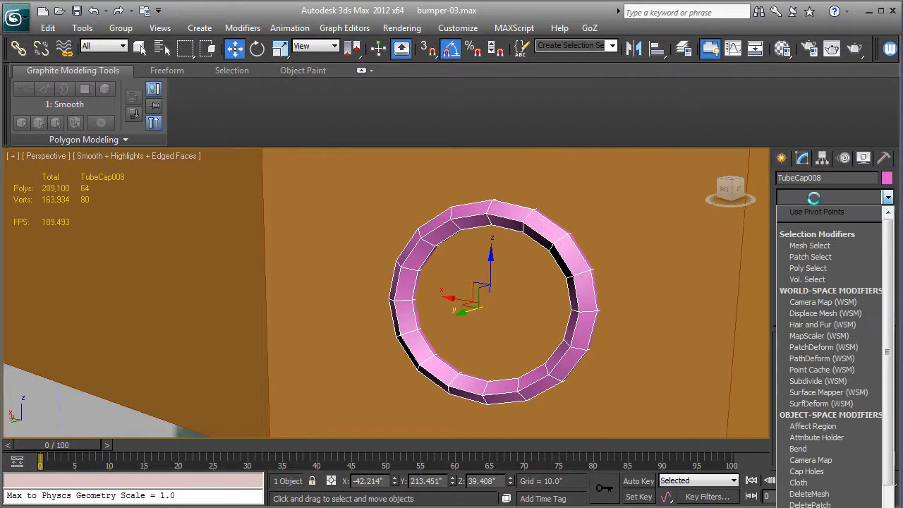
key("e")
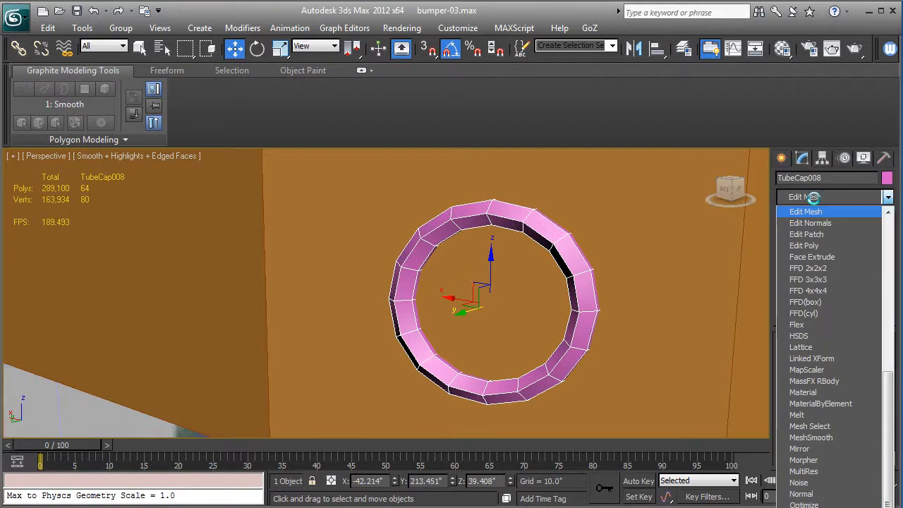
left_click(811, 245)
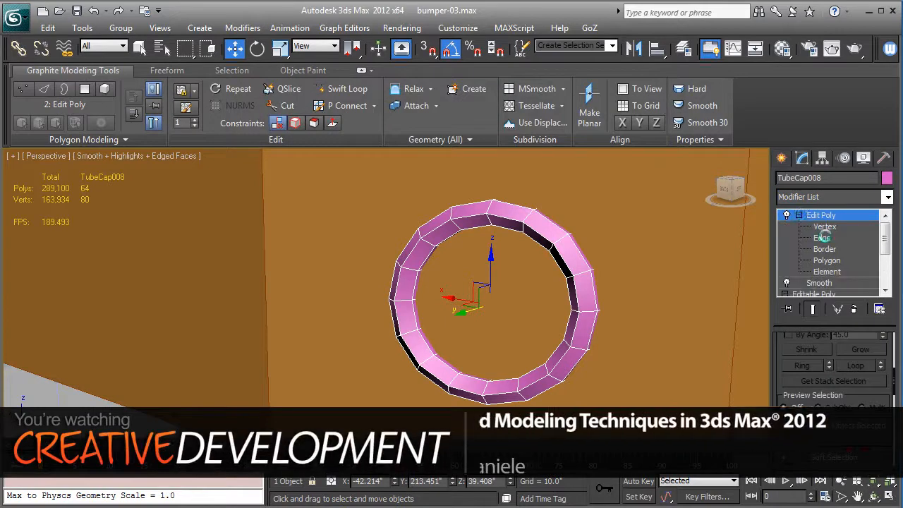
Step: Select the ring's circumferential edge loops, subdivide them with Flow Connect to double the radial segments, and leave edge editing
key("2")
left_click(542, 237)
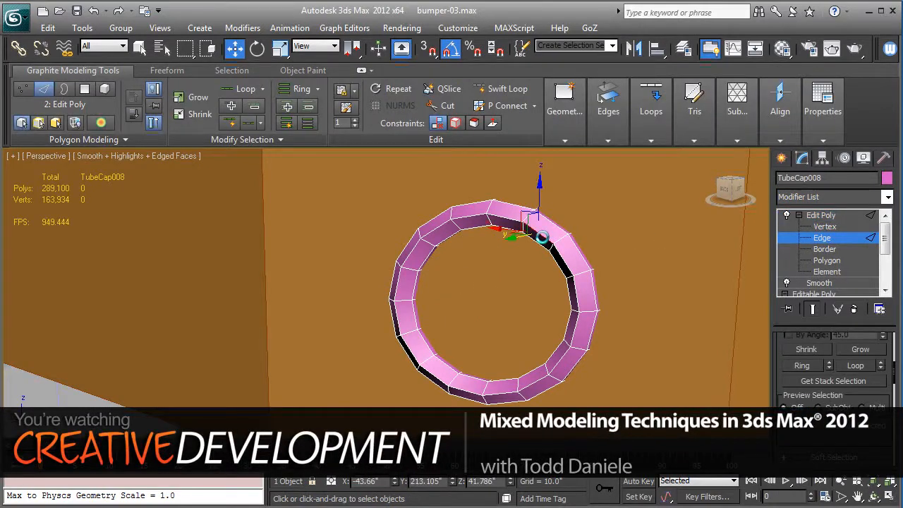
double_click(542, 237)
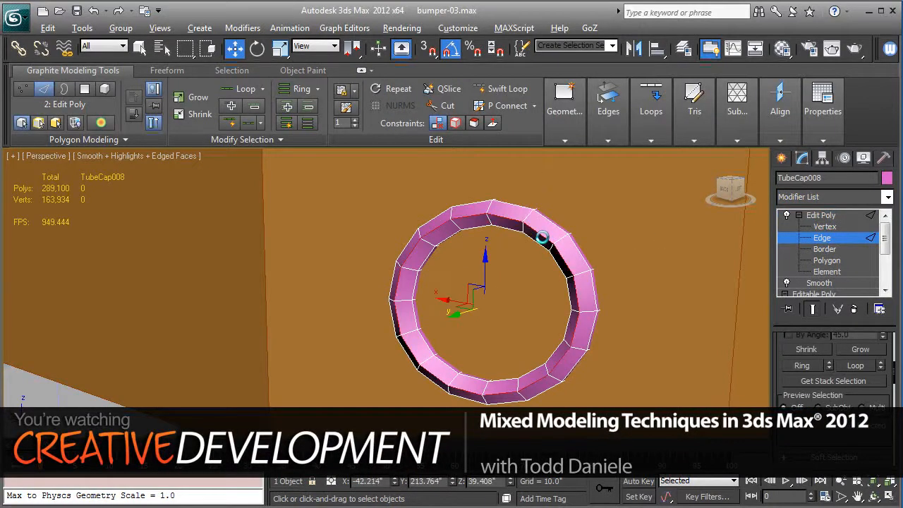
key("alt+r")
mouse_move(600, 132)
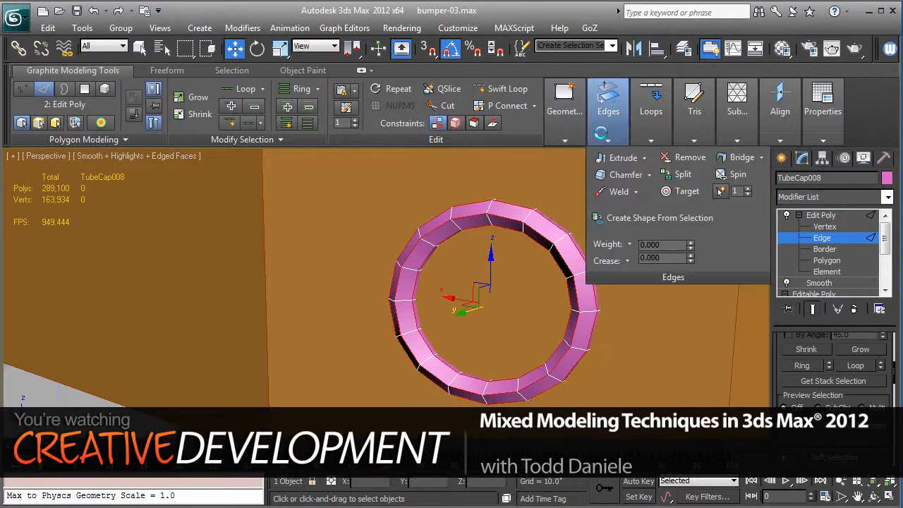
mouse_move(652, 133)
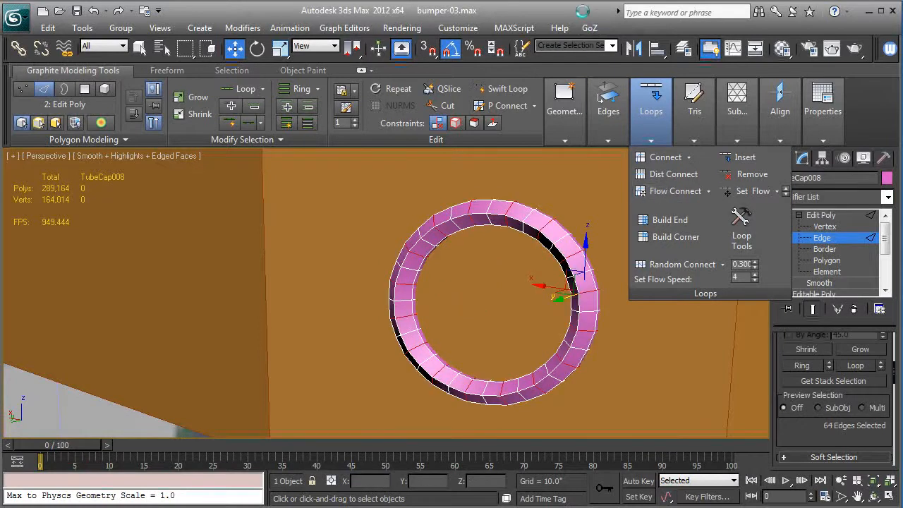
key("F4")
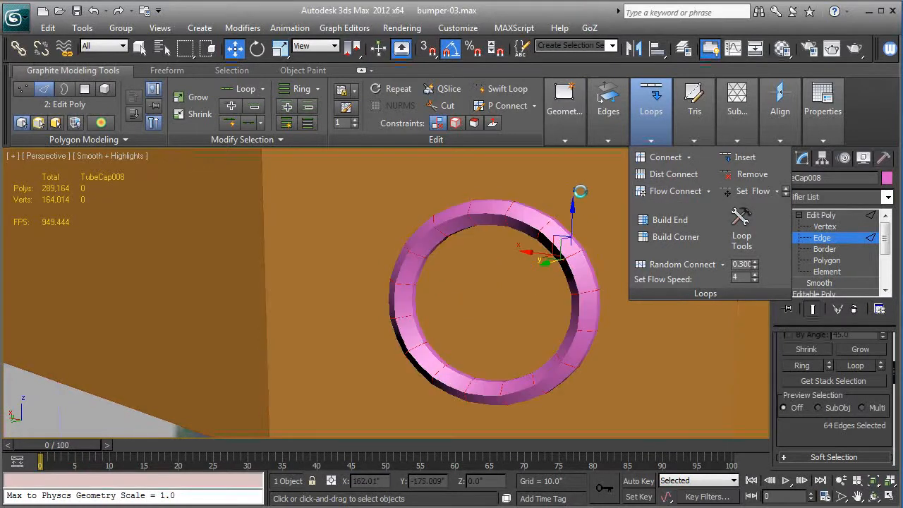
left_click(594, 228)
left_click(816, 216)
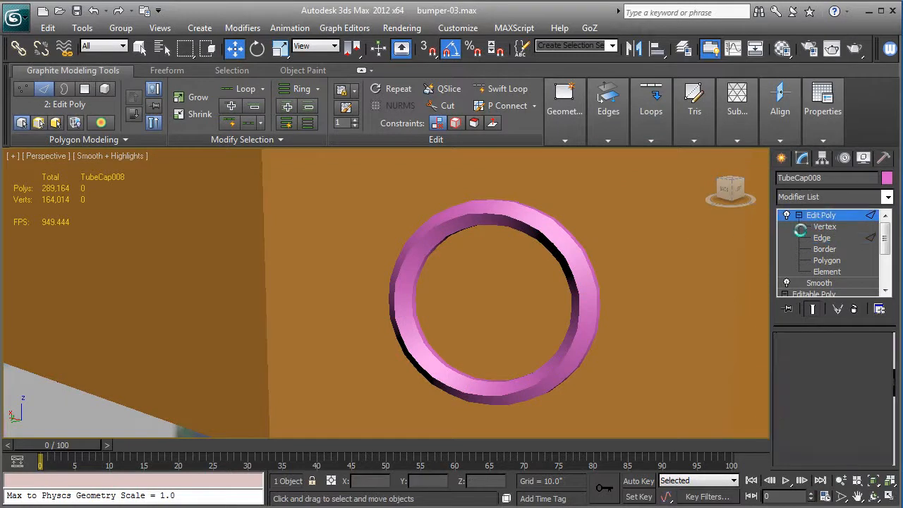
Step: Examine the subdivided ring's roundness and shading with and without edged faces
middle_click_drag(611, 322, 590, 280, "alt")
scroll(605, 306, "up", 2)
key("F4")
key("F4")
key("F4")
key("F4")
key("F4")
scroll(590, 280, "down", 3)
mouse_move(586, 274)
middle_mouse_down("alt")
mouse_move(610, 278)
mouse_move(580, 282)
middle_mouse_up("alt")
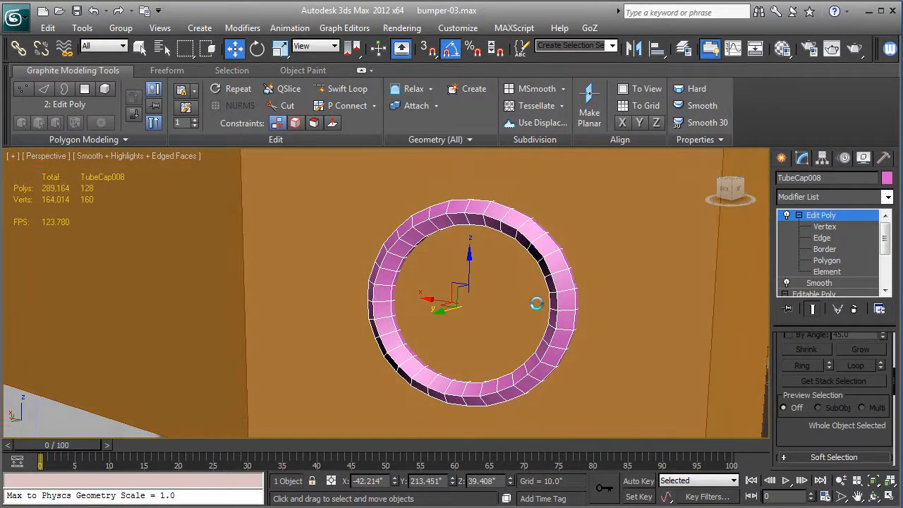
middle_click_drag(496, 326, 546, 214, "alt")
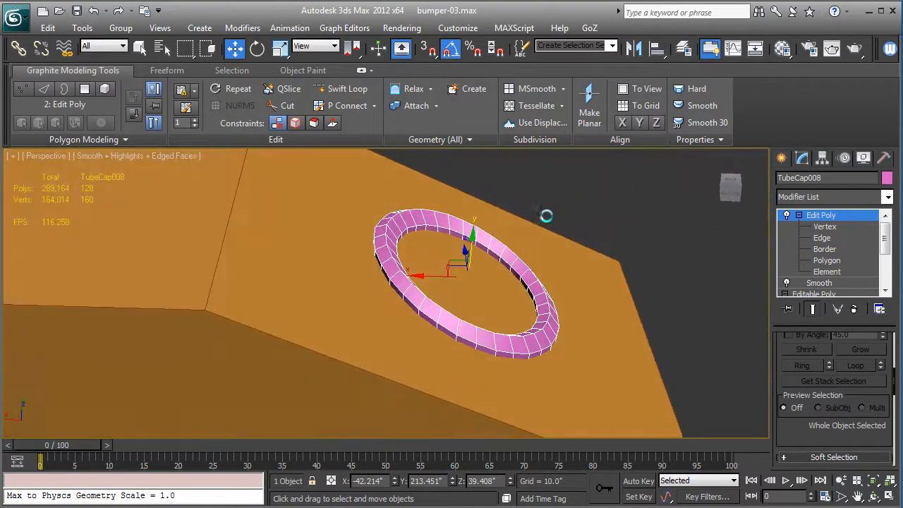
Step: Move the ring slightly outward to about Y 213.51" and check its borders in the base mesh
left_click(797, 214)
left_click_drag(472, 249, 472, 248)
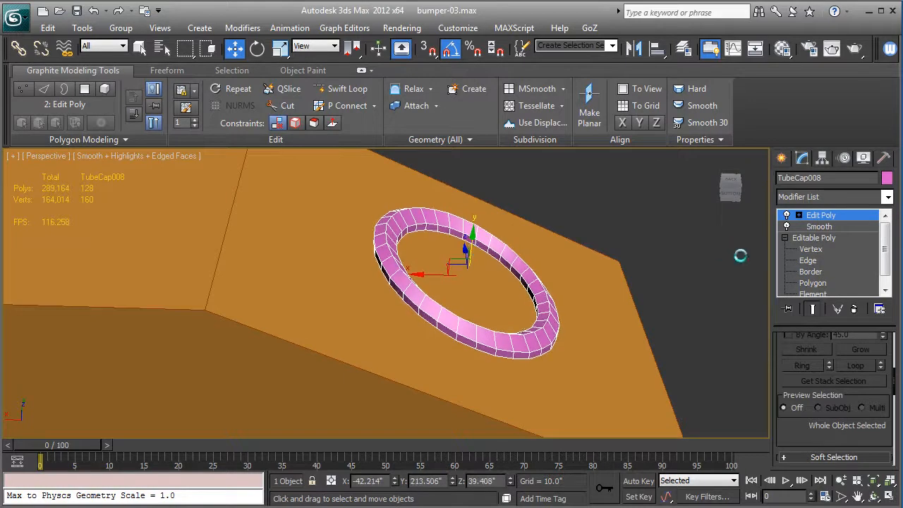
left_click(804, 271)
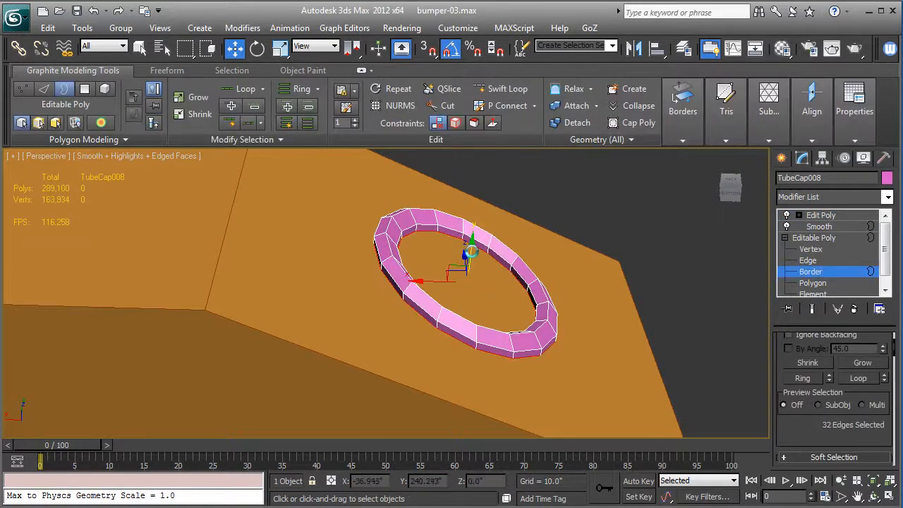
middle_click_drag(470, 258, 427, 336, "alt")
scroll(427, 336, "down", 6)
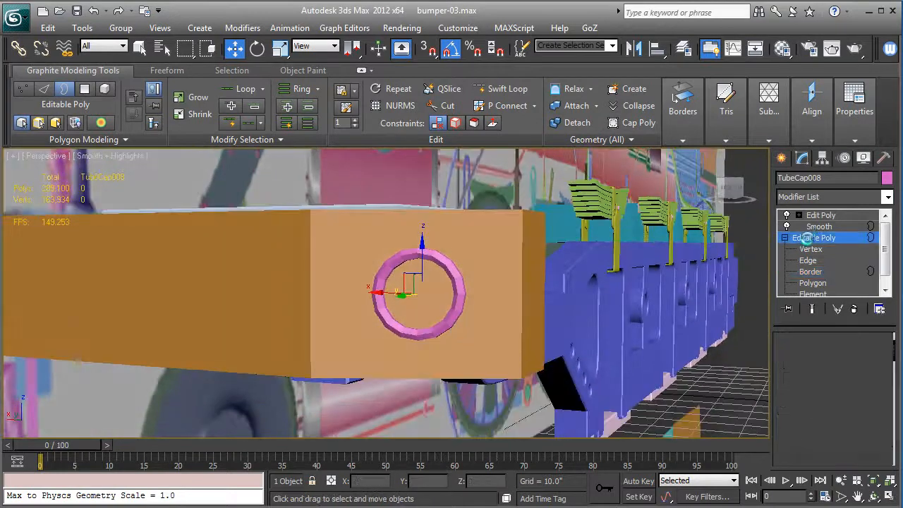
left_click(805, 237)
left_click(820, 214)
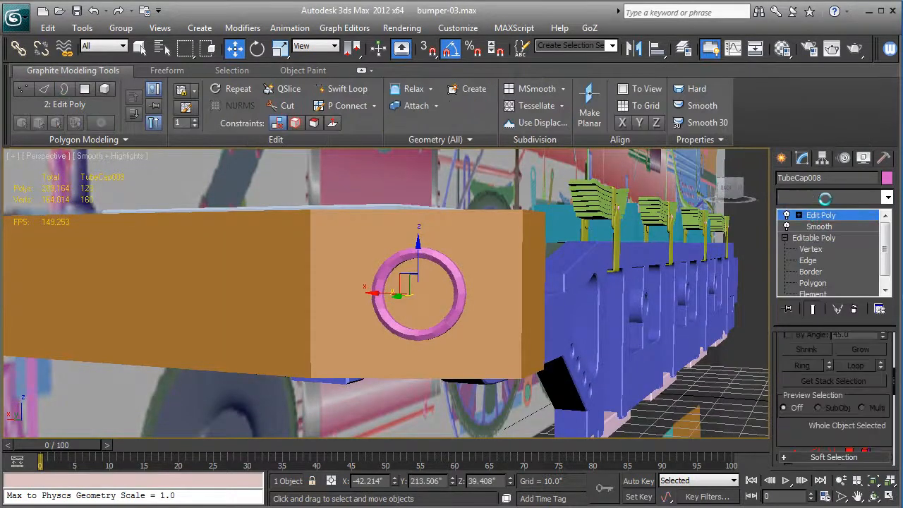
Step: Add another Smooth modifier with Auto Smooth enabled to the ring and collapse the whole stack to an Editable Poly
left_click(824, 198)
key("s")
key("s")
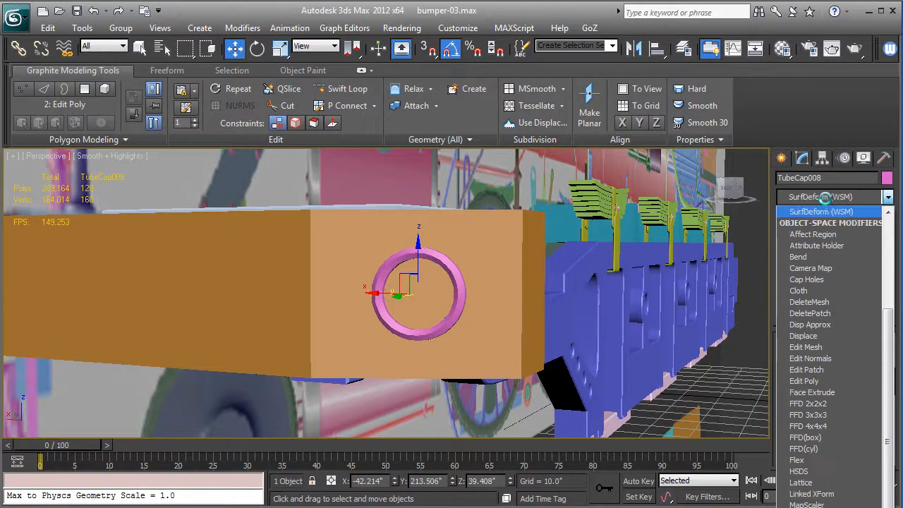
key("s")
key("h")
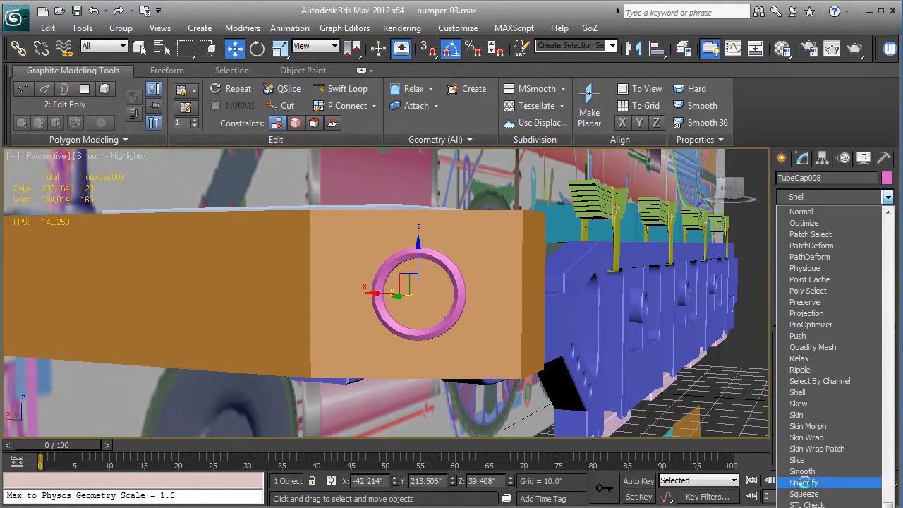
left_click(801, 471)
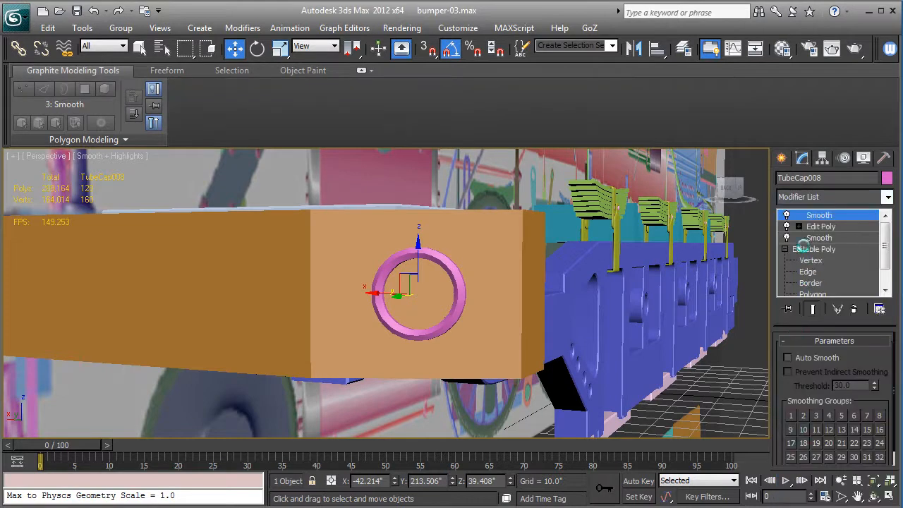
left_click(808, 358)
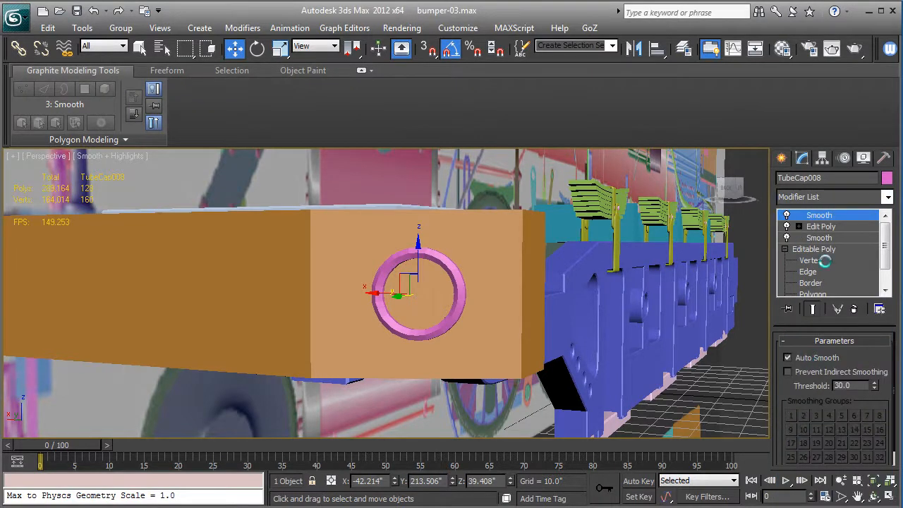
right_click(818, 215)
left_click(809, 338)
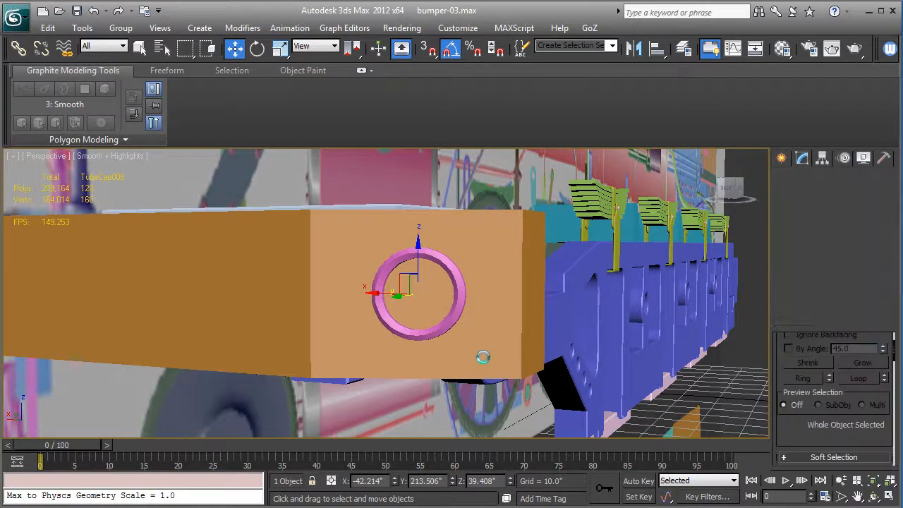
Step: Clone the ring as an instance along X to the beam's opposite angled face and mirror the clone
middle_click_drag(488, 355, 578, 359)
scroll(579, 360, "down", 5)
middle_click_drag(345, 293, 570, 326, "alt")
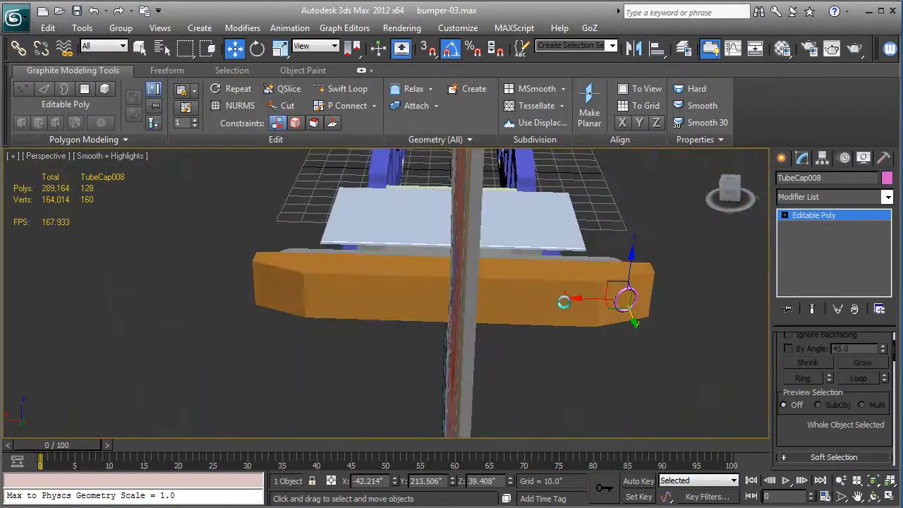
left_click_drag(574, 297, 219, 284, "shift")
left_click(385, 231)
left_click(451, 321)
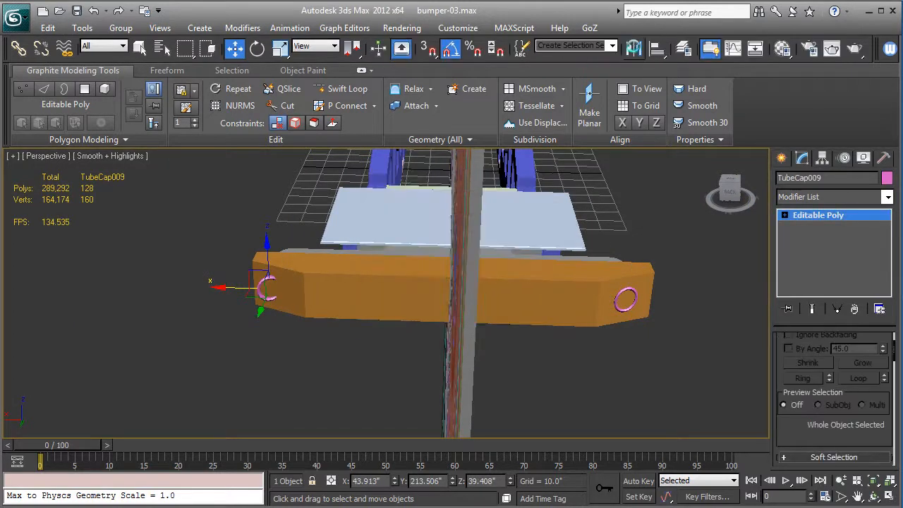
left_click(634, 47)
left_click(411, 360)
Step: Seat the mirrored ring on its angled beam face at about X 42.47", Y 213.62"
key("z")
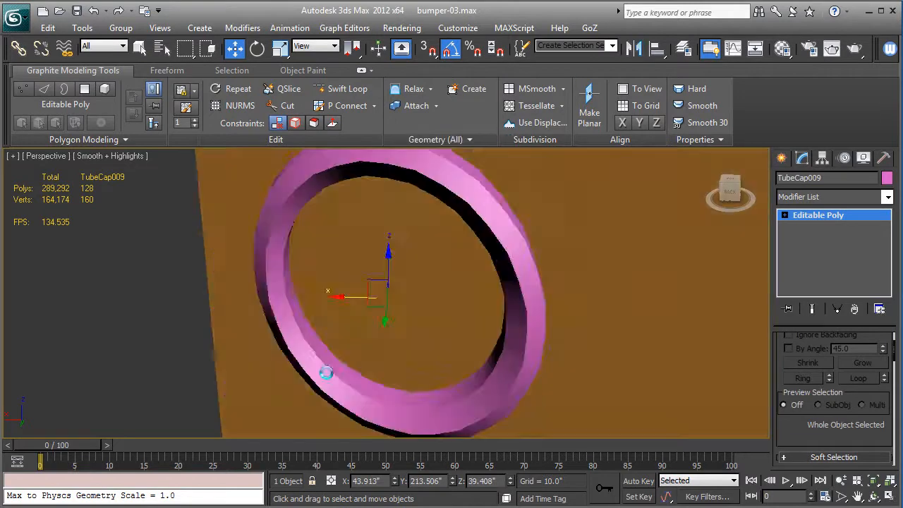
key("F4")
middle_click_drag(450, 371, 407, 340, "alt")
middle_click_drag(477, 326, 417, 263, "alt")
scroll(431, 320, "down", 5)
left_click_drag(86, 296, 98, 296)
middle_click_drag(99, 297, 150, 309, "alt")
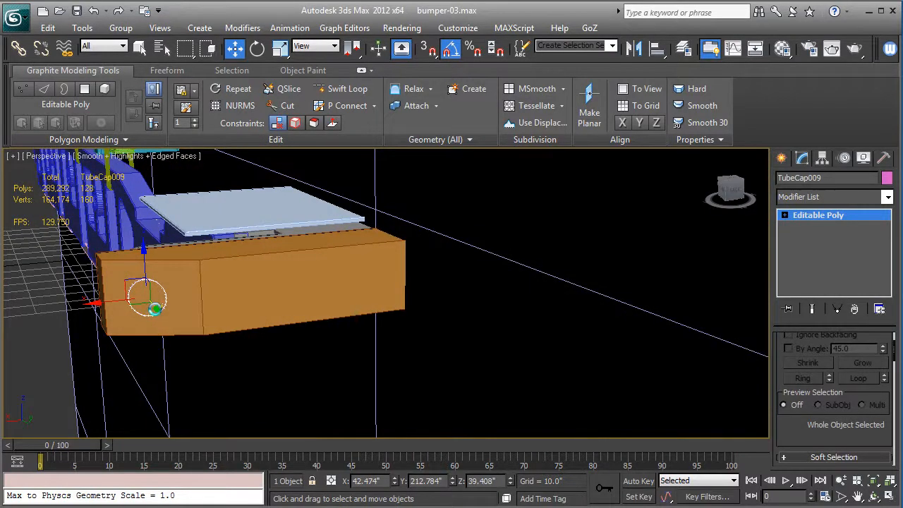
left_click_drag(155, 309, 158, 310)
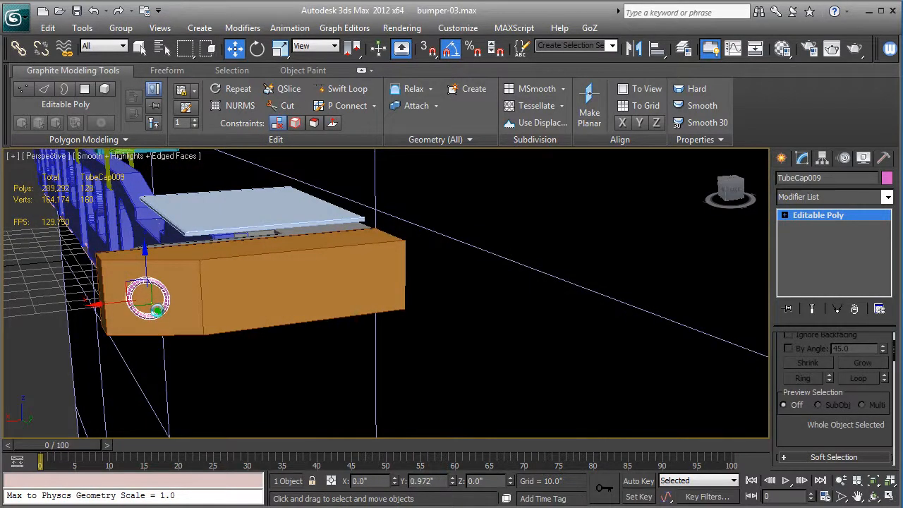
middle_click_drag(155, 310, 169, 292, "alt")
scroll(171, 291, "down", 6)
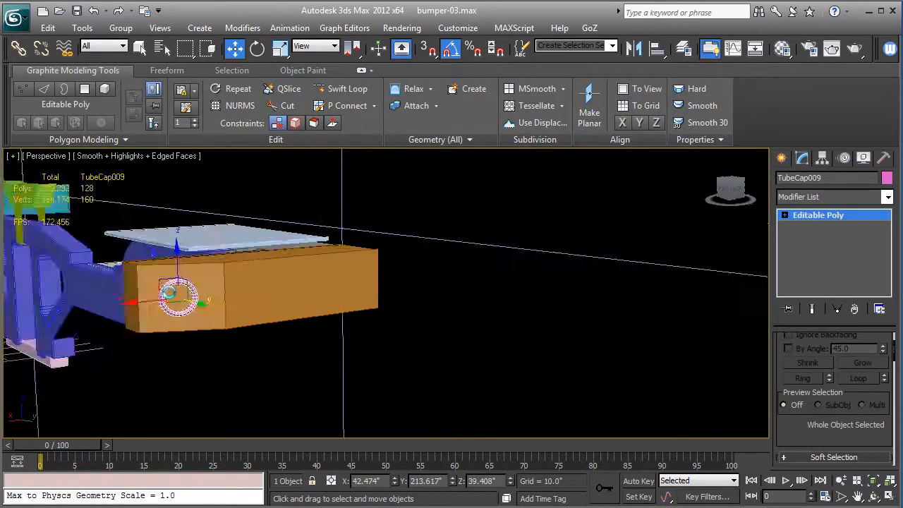
Step: Create a TubeCap on the beam's flat front face with inner radius 1.637, outer radius 2.08 and 18 segments
middle_click_drag(373, 302, 304, 298, "alt")
scroll(345, 309, "up", 4)
scroll(303, 297, "up", 3)
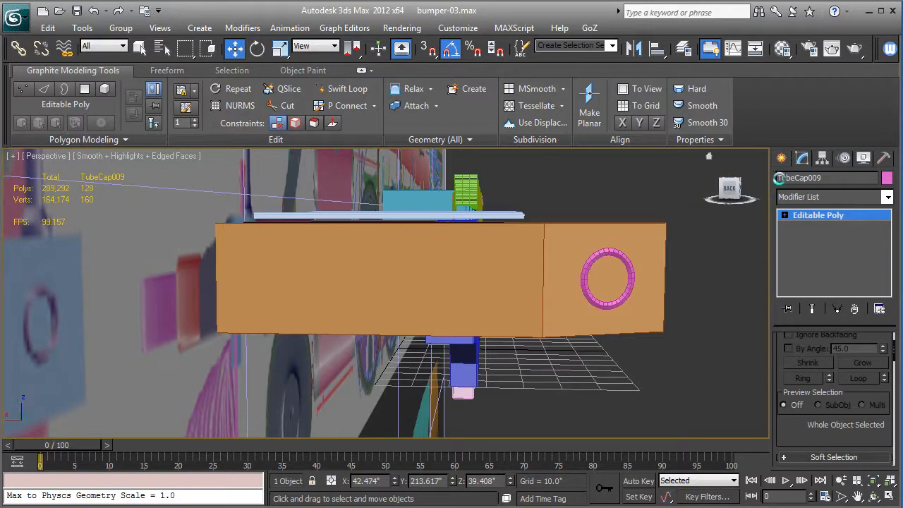
left_click(780, 157)
left_click(800, 249)
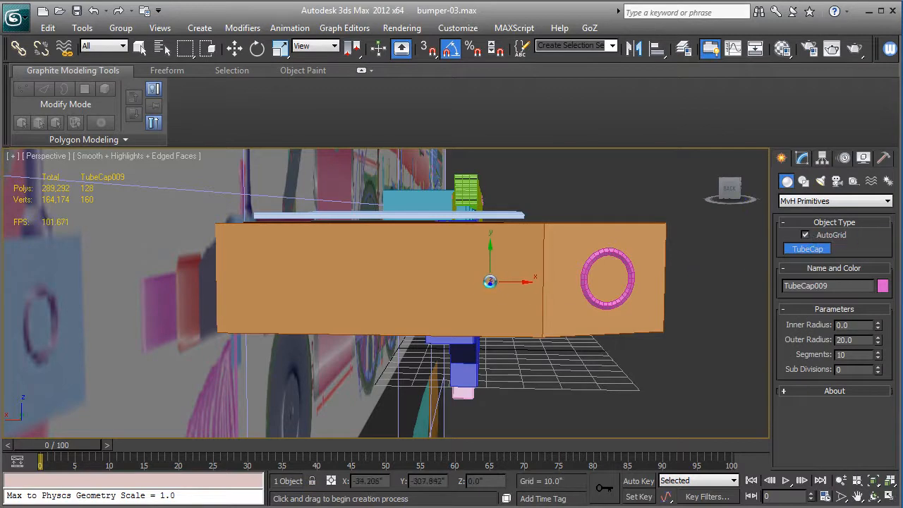
left_click_drag(494, 281, 513, 289)
left_click(508, 289)
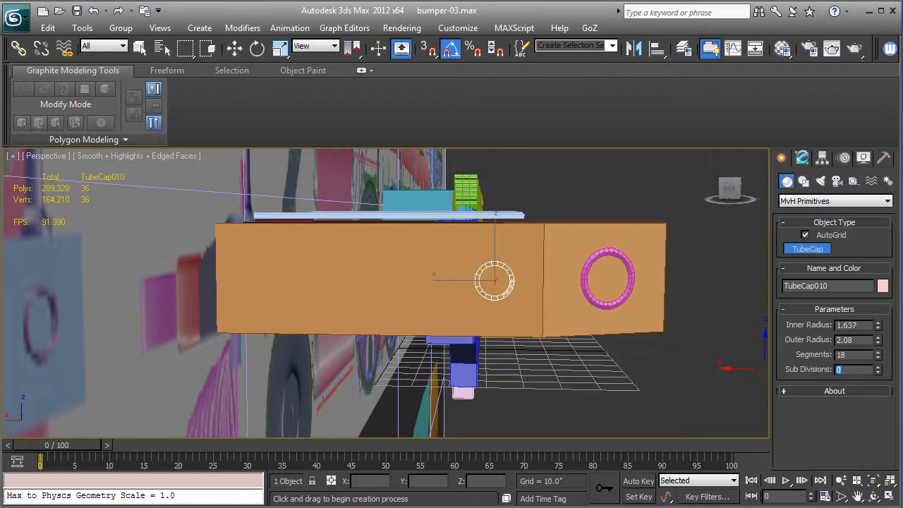
Step: Convert the new small ring to an Editable Poly and move it slightly outward to about Y 216.77"
left_click(802, 157)
right_click(805, 211)
left_click(843, 322)
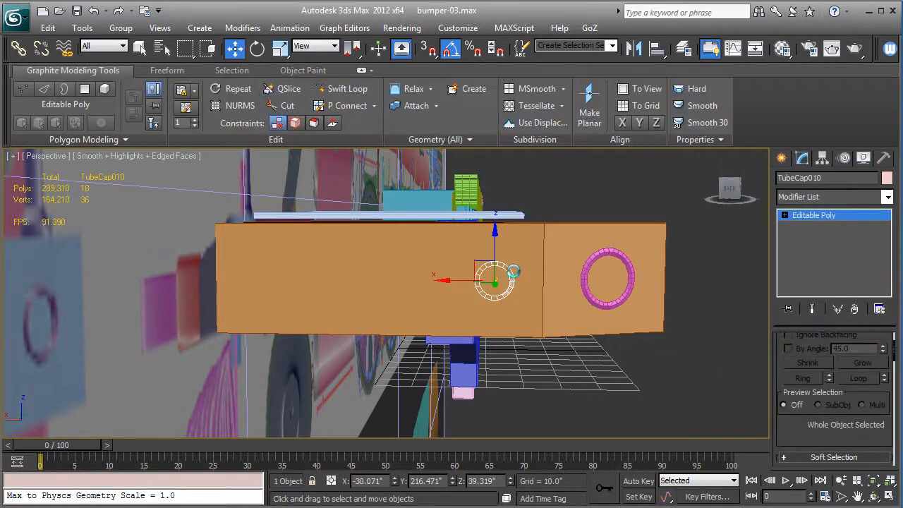
key("z")
mouse_move(519, 261)
middle_mouse_down("alt")
mouse_move(454, 288)
mouse_move(348, 303)
mouse_move(429, 299)
mouse_move(767, 207)
middle_mouse_up("alt")
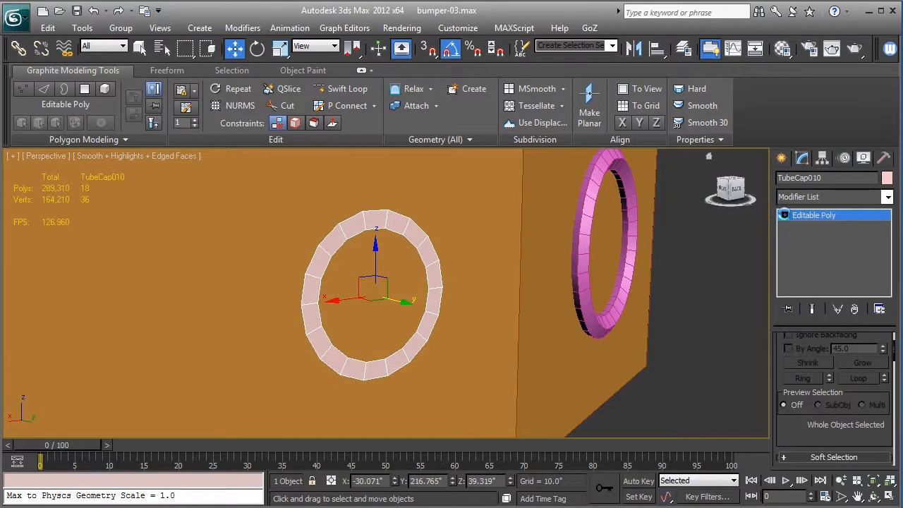
Step: Connect the small ring's 18 radial edges with a middle edge loop and pull the loop outward to about Y 216.98"
left_click(785, 215)
left_click(808, 238)
left_click(419, 243)
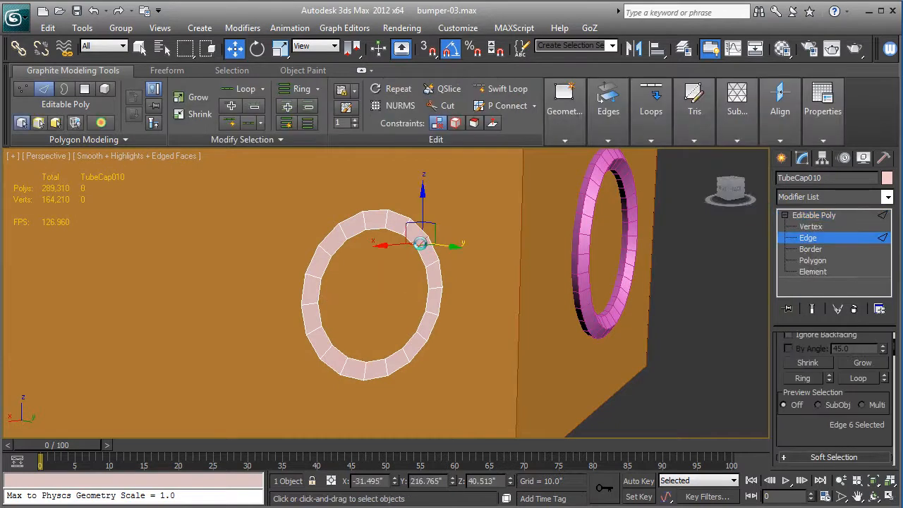
key("alt+r")
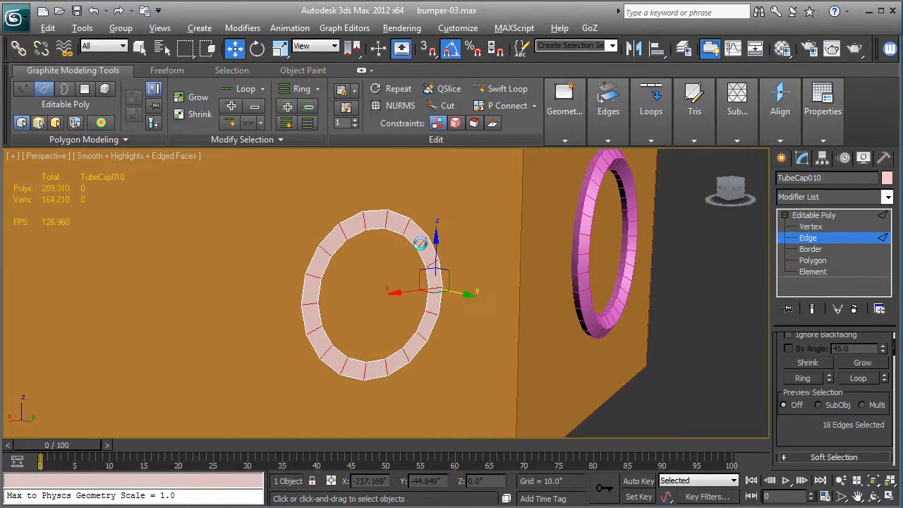
middle_click_drag(421, 242, 398, 304, "alt")
left_click_drag(400, 301, 409, 302)
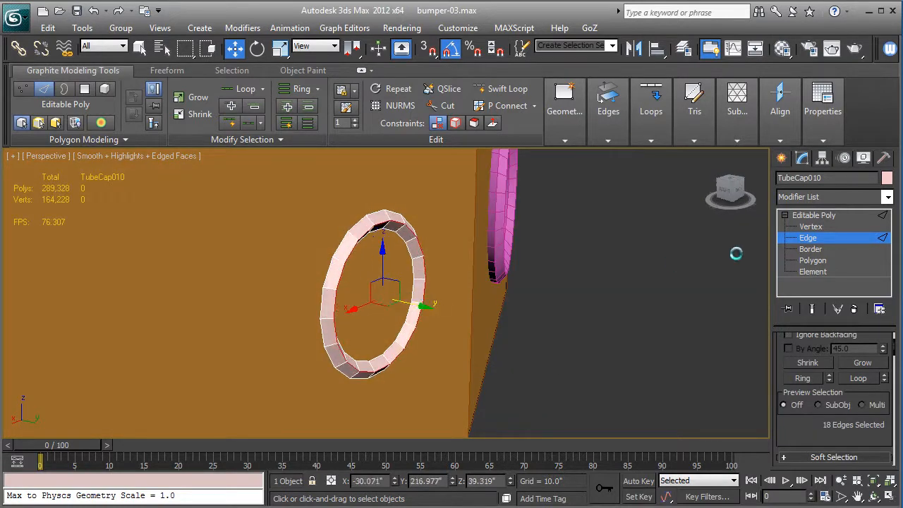
Step: Extrude the small ring's open borders back toward the beam to give the ring inner and outer side walls
left_click(810, 249)
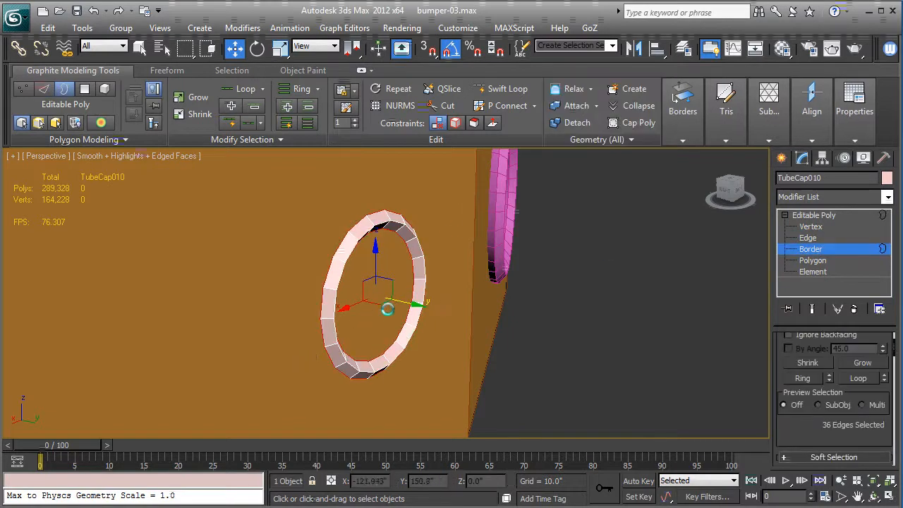
left_click_drag(407, 302, 395, 300, "shift")
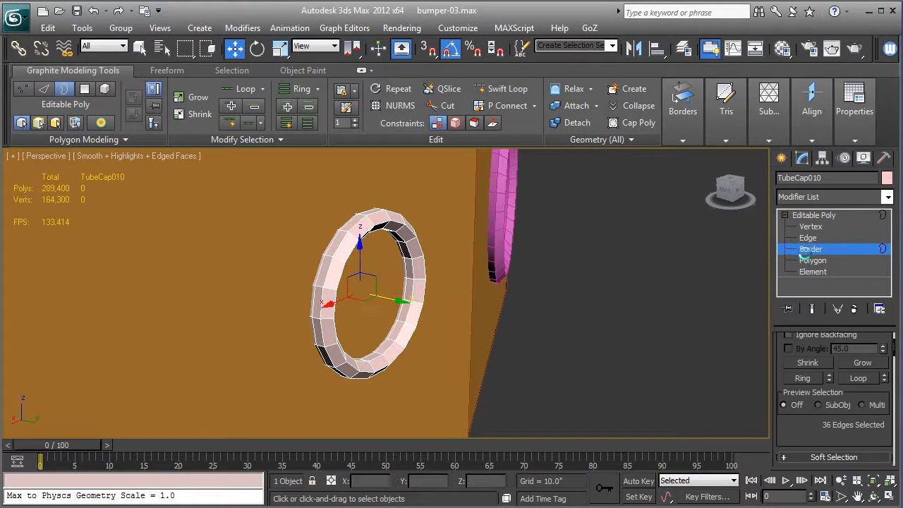
left_click(804, 214)
middle_click_drag(510, 298, 445, 293, "alt")
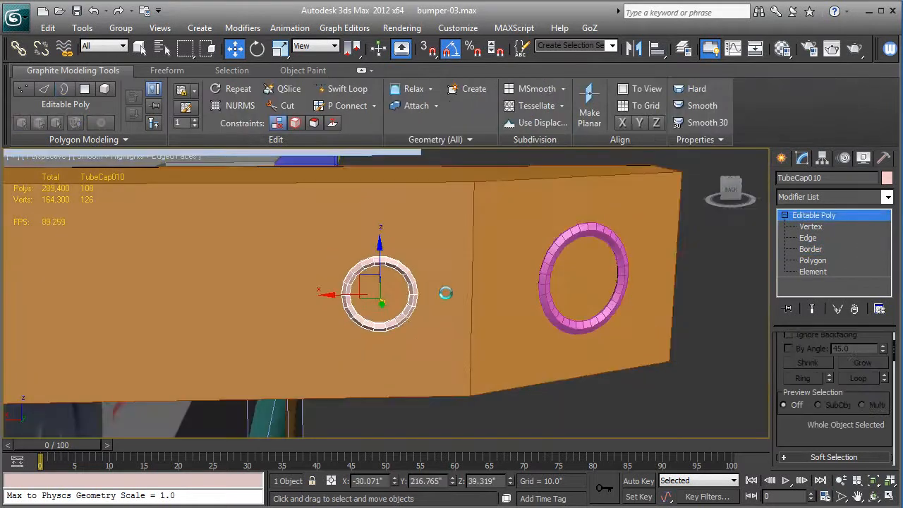
Step: Add a Smooth modifier with Auto Smooth enabled to the small ring
left_click(804, 198)
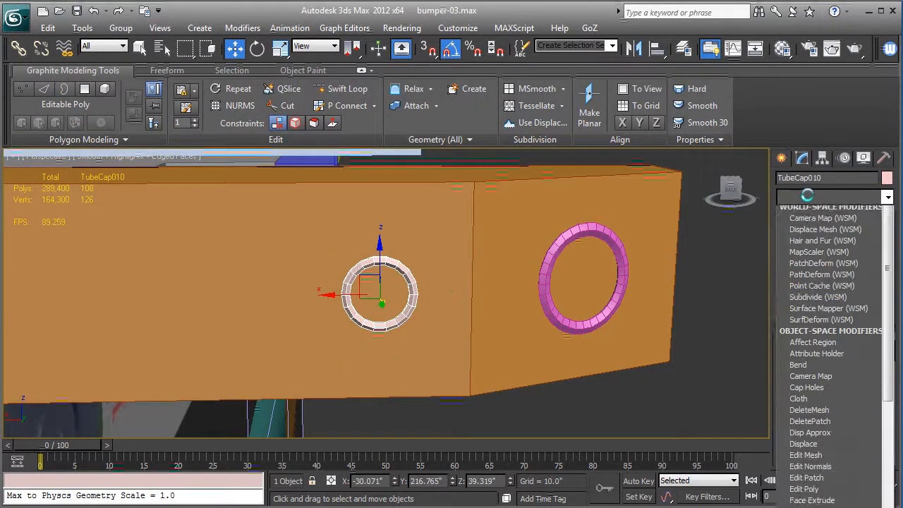
type("sh")
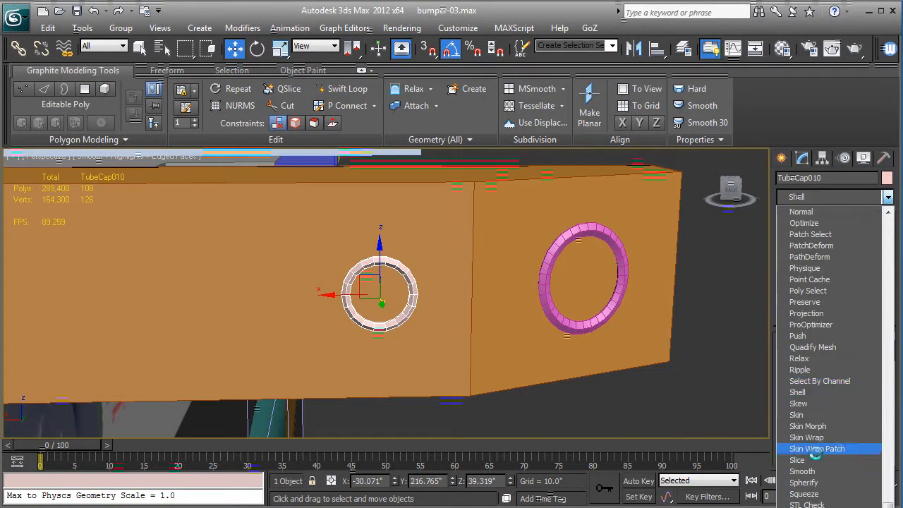
left_click(802, 471)
left_click(788, 358)
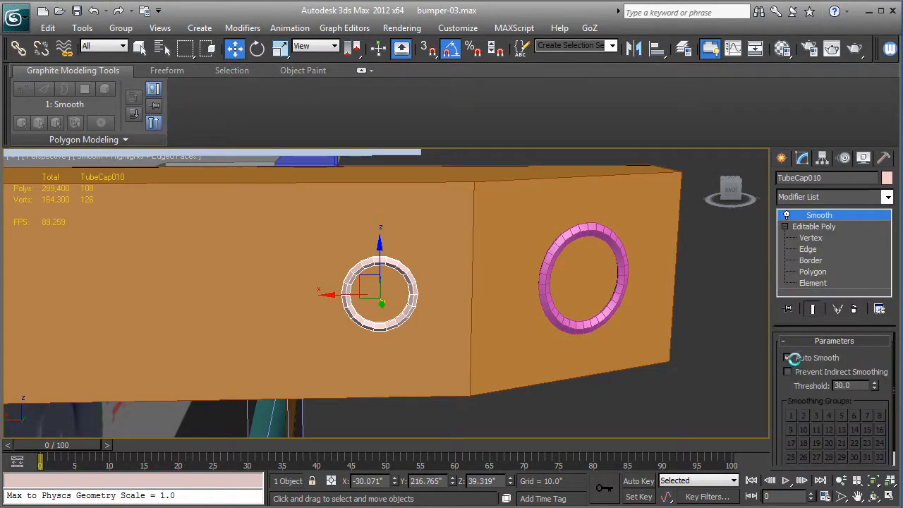
Step: Instance the small ring below itself at about Z 35.78", and instance the pair onto the opposite end of the beam's front face
mouse_move(380, 257)
left_mouse_down("shift")
mouse_move(379, 247)
mouse_move(377, 317)
left_mouse_up("shift")
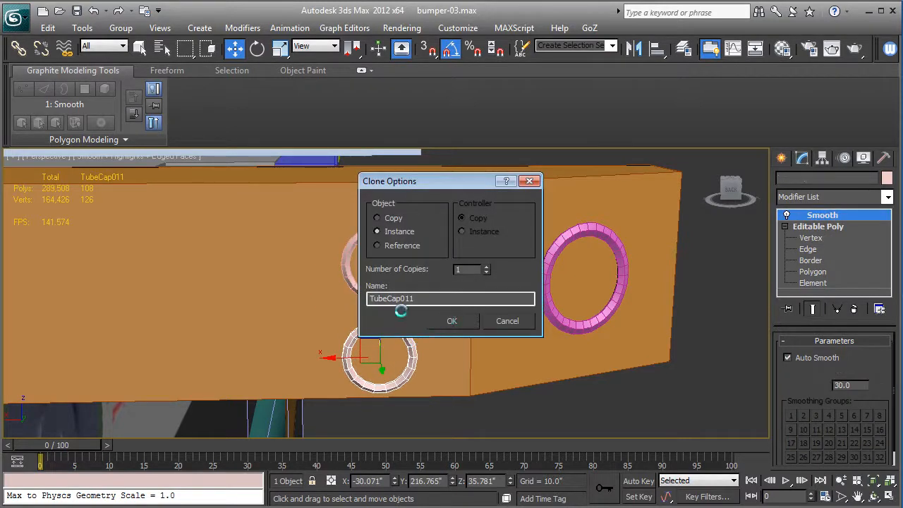
left_click(366, 293, "ctrl")
middle_click_drag(367, 293, 515, 279, "alt")
left_click_drag(590, 275, 271, 275, "shift")
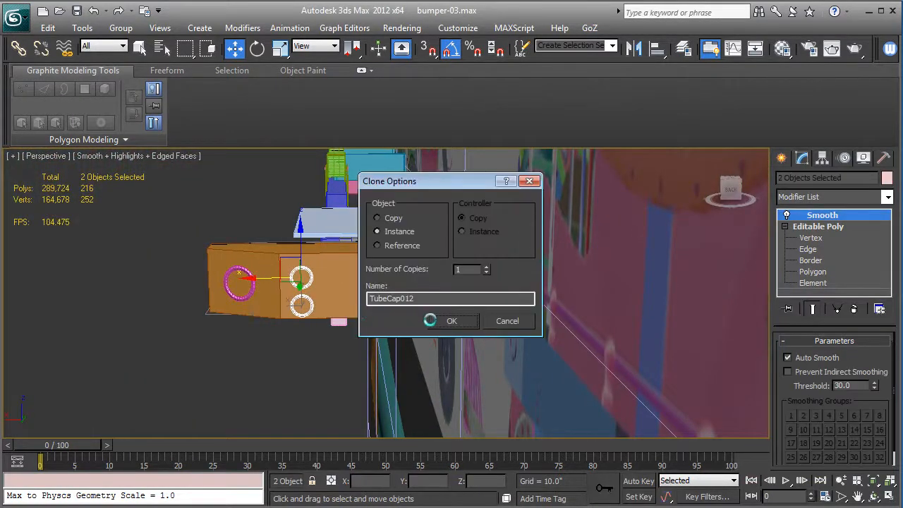
mouse_move(454, 306)
middle_mouse_down("alt")
mouse_move(438, 304)
mouse_move(446, 304)
middle_mouse_up("alt")
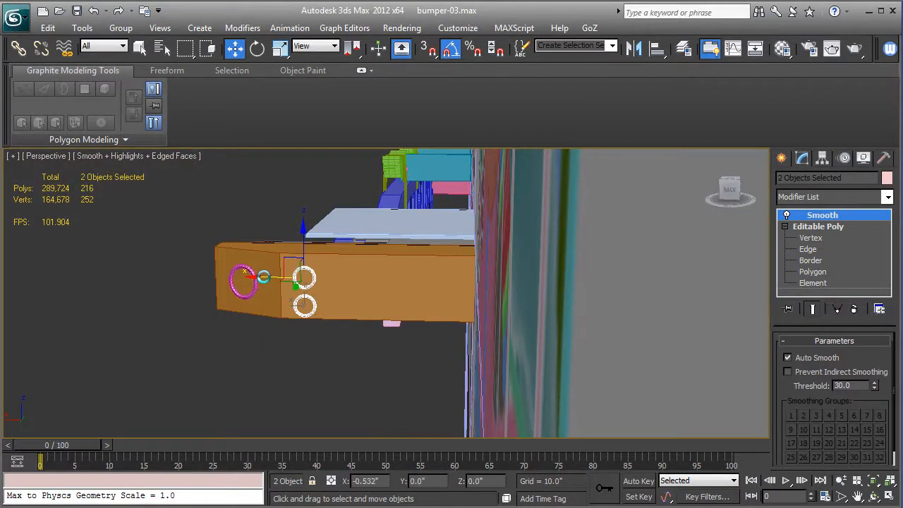
middle_click_drag(314, 278, 400, 242, "alt")
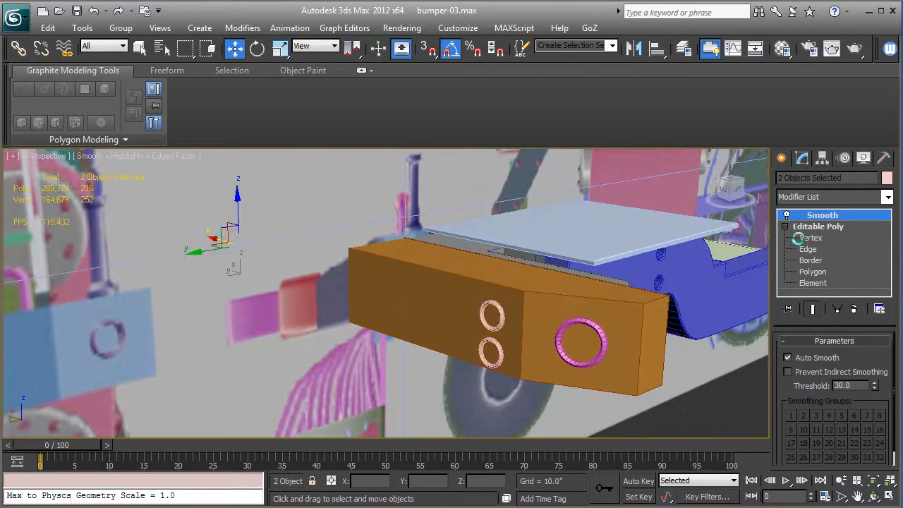
Step: Add an Edit Poly modifier to the extruded bumper beam
left_click(565, 299)
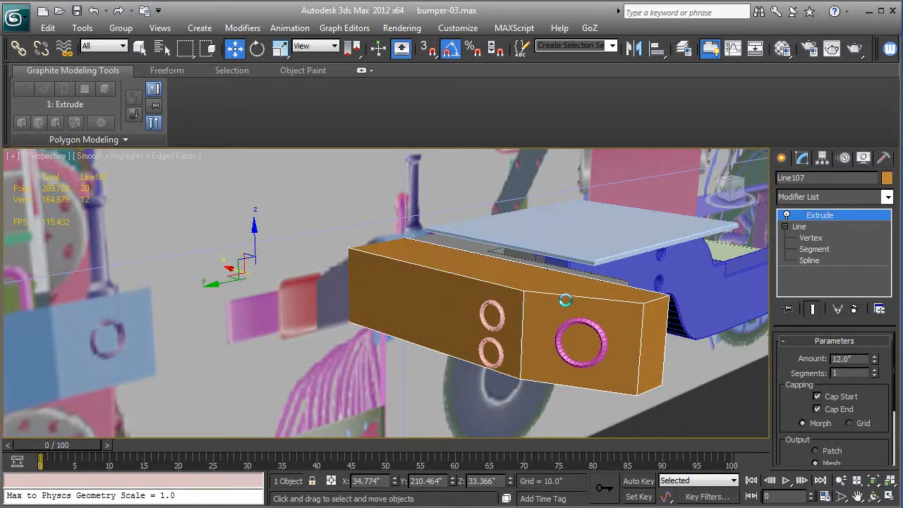
left_click(833, 198)
key("e")
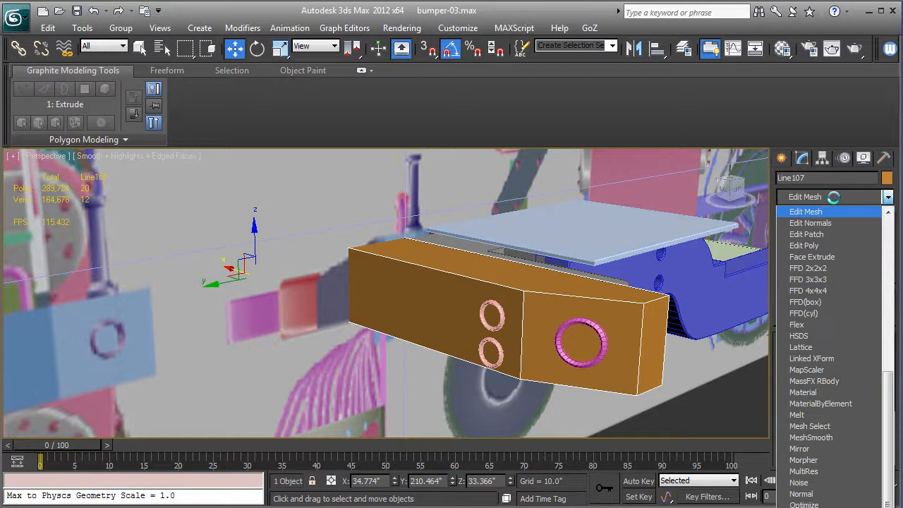
left_click(820, 246)
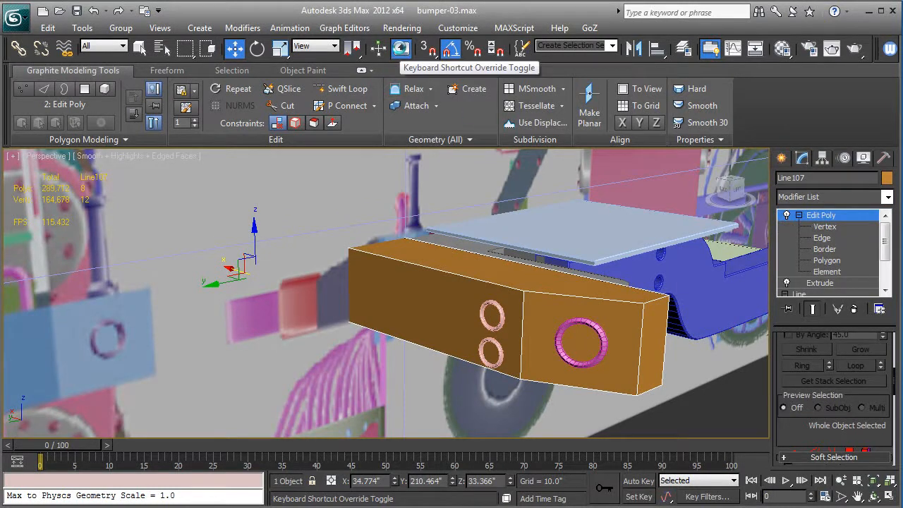
left_click(401, 47)
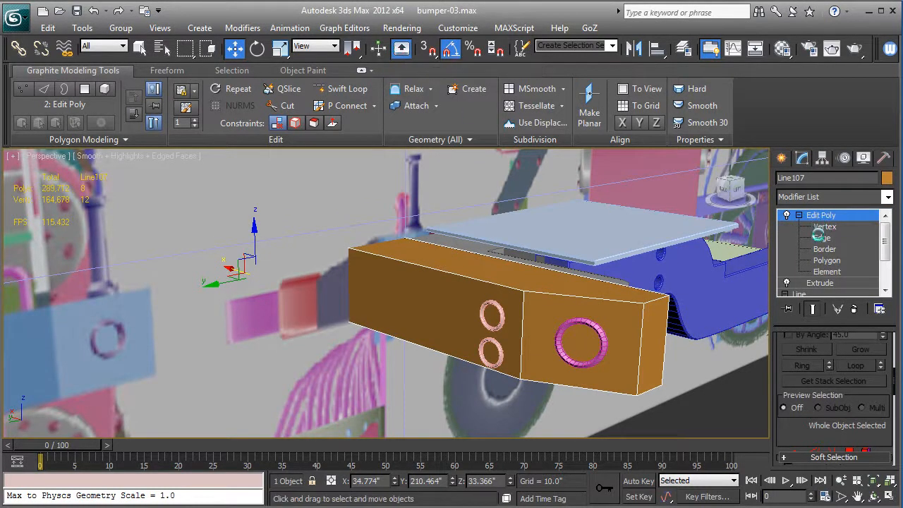
Step: Chamfer all edges of the bumper beam by 0.316" with 1 segment
left_click(820, 238)
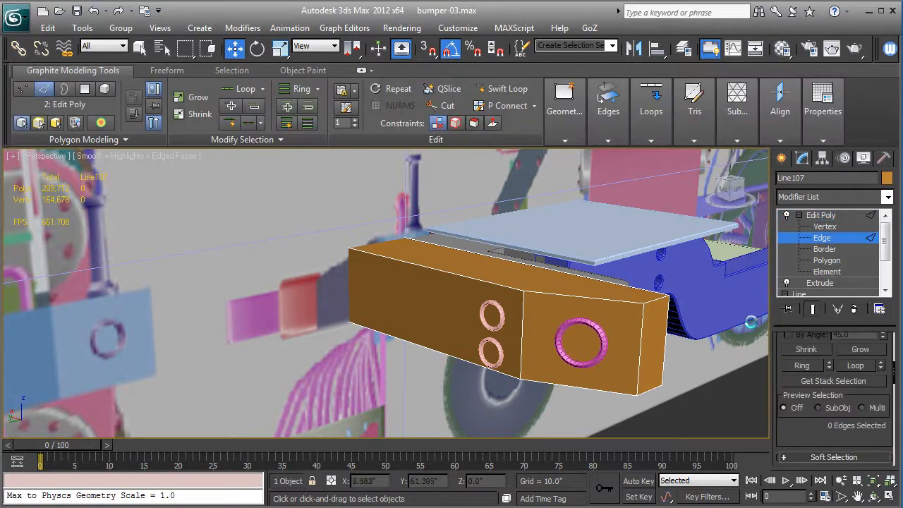
key("ctrl+a")
scroll(807, 435, "down", 5)
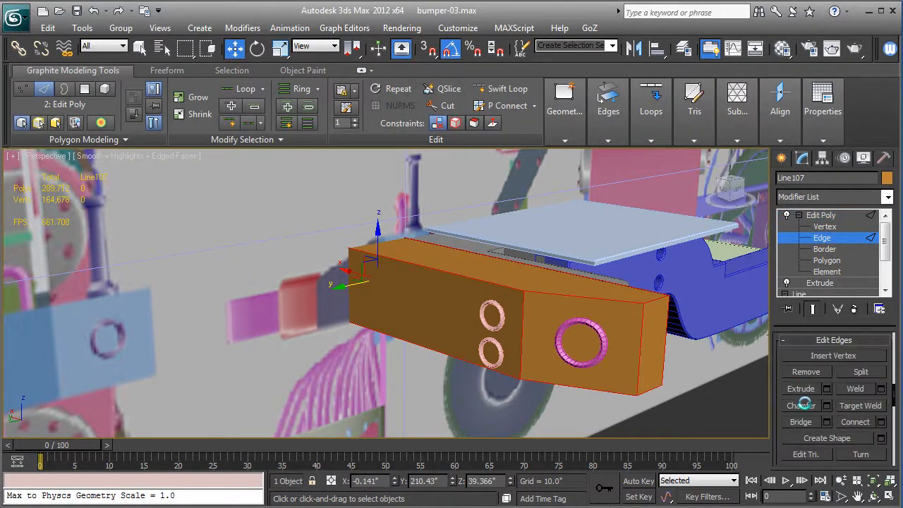
left_click(826, 405)
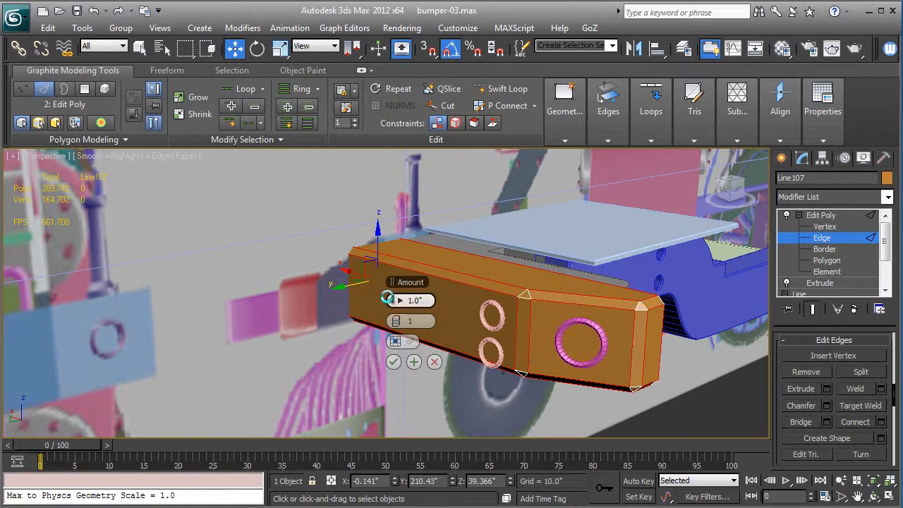
left_click_drag(398, 300, 400, 298)
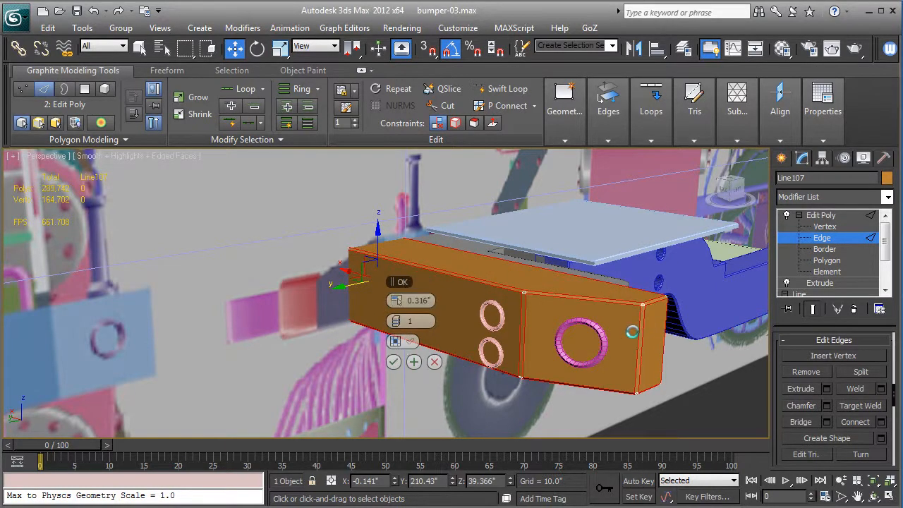
scroll(628, 338, "up", 4)
middle_click_drag(631, 328, 469, 308, "alt")
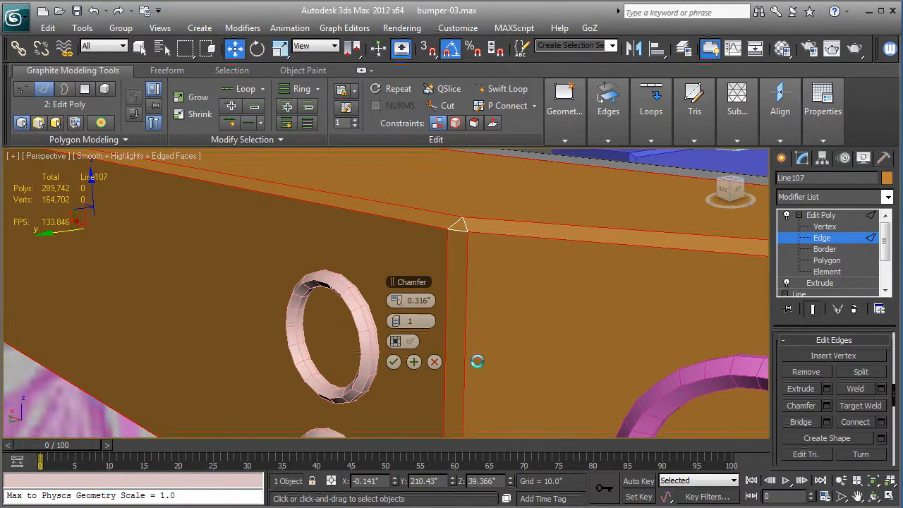
middle_click_drag(477, 356, 529, 308, "alt")
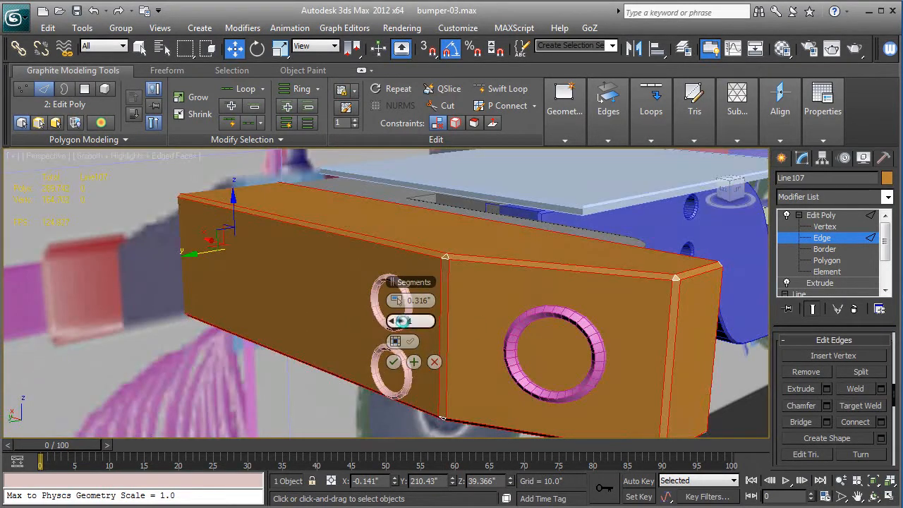
left_click_drag(401, 321, 403, 320)
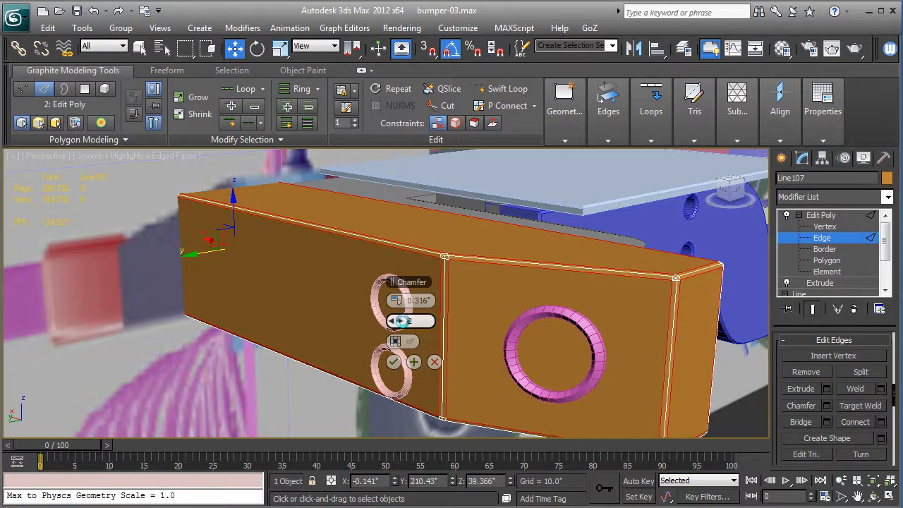
left_click(392, 362)
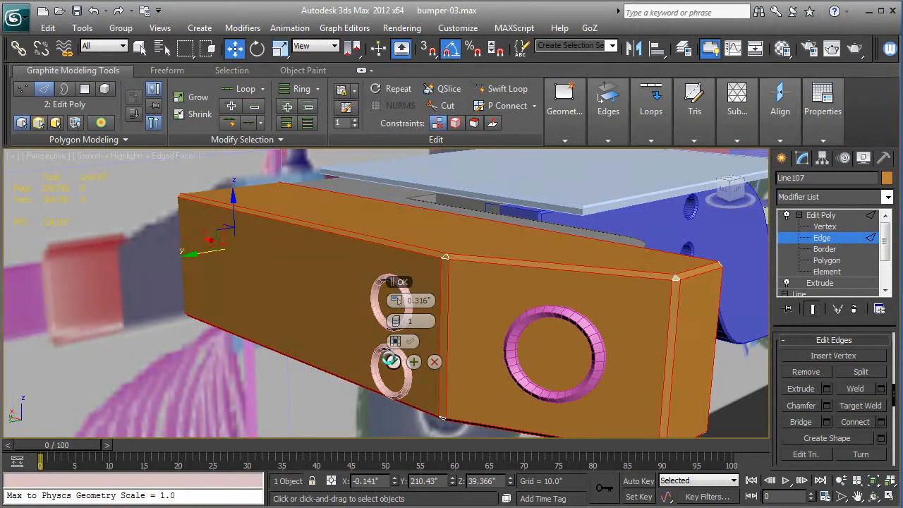
left_click(811, 215)
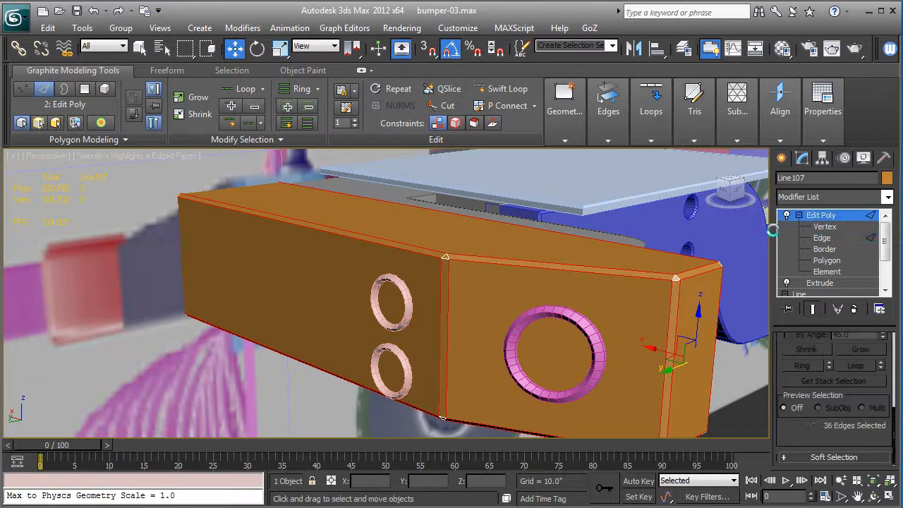
Step: Turn off the edged-faces display and view the chamfered beam together with the chassis
middle_click_drag(648, 259, 640, 258, "alt")
key("F4")
scroll(641, 258, "down", 5)
middle_click_drag(526, 298, 511, 344, "alt")
scroll(511, 344, "down", 3)
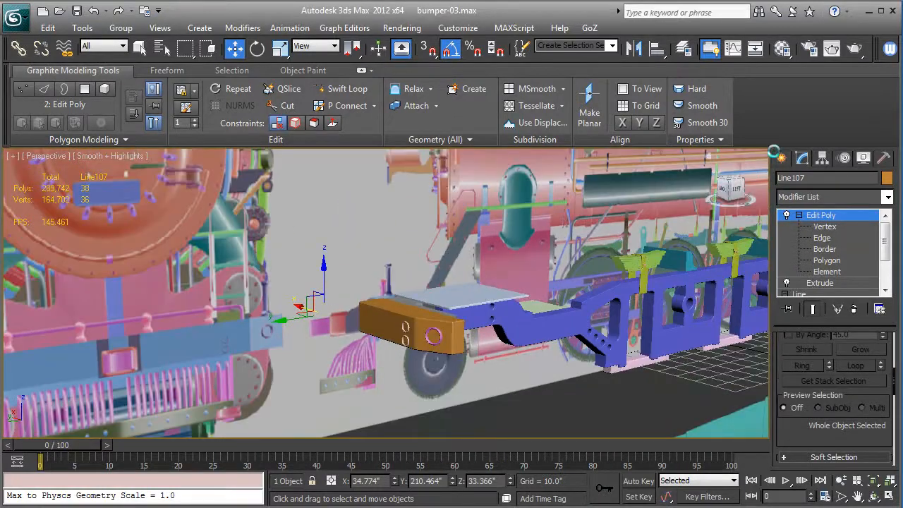
Step: Unhide all hidden objects and make the Boiler layer visible
left_click(863, 158)
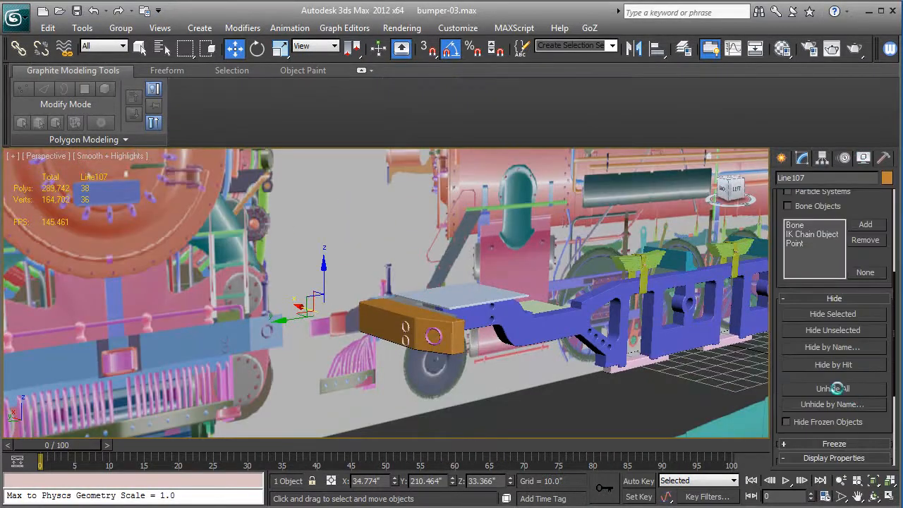
left_click(833, 387)
left_click(511, 303)
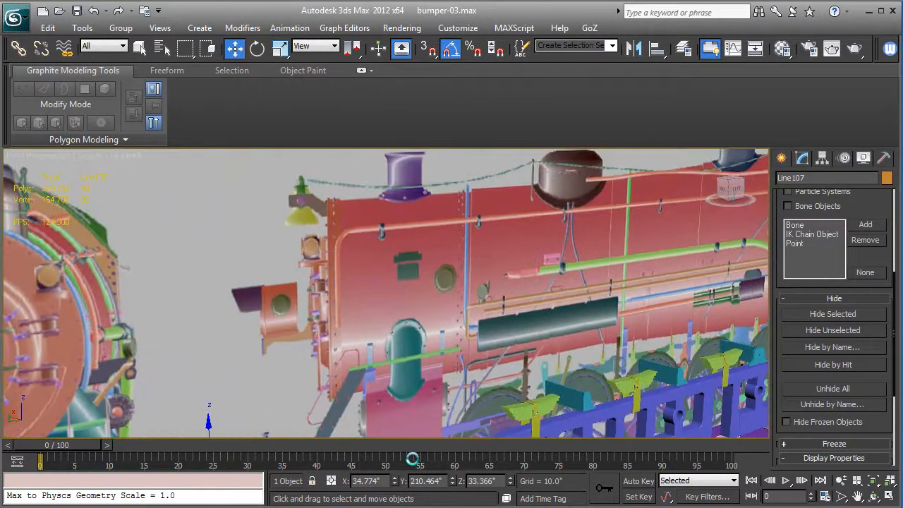
middle_click_drag(412, 458, 418, 437)
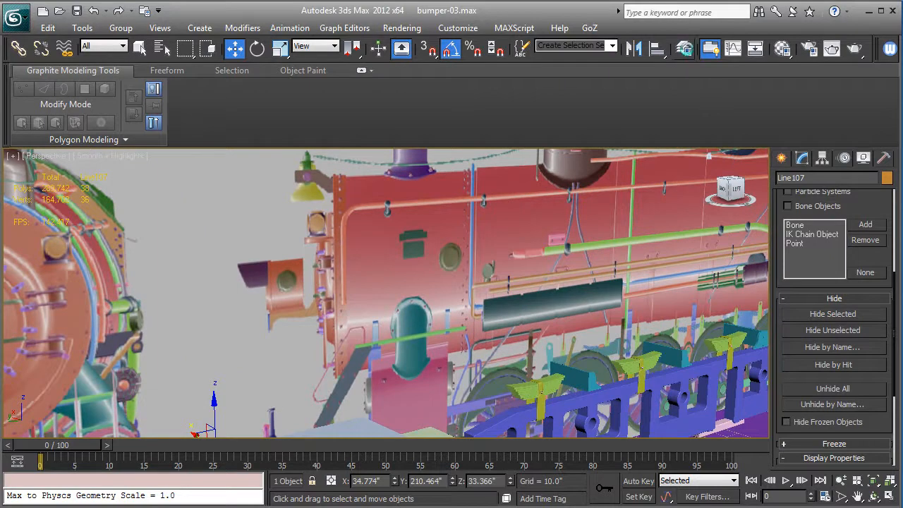
left_click(683, 48)
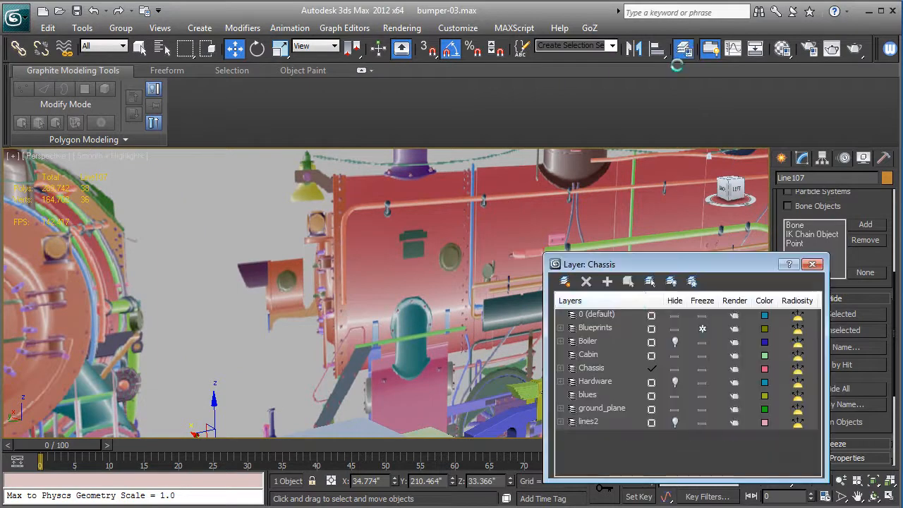
left_click(669, 340)
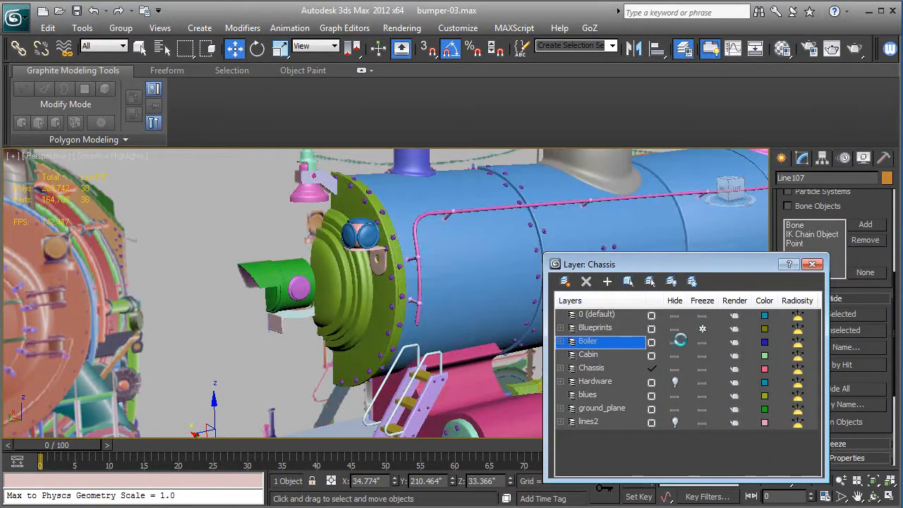
left_click(811, 264)
Step: Clone the lower pipe clamp on the boiler's front handrail as a Copy, placed out to the side of the boiler
middle_click_drag(657, 296, 557, 238, "alt")
middle_click_drag(405, 232, 424, 285, "alt")
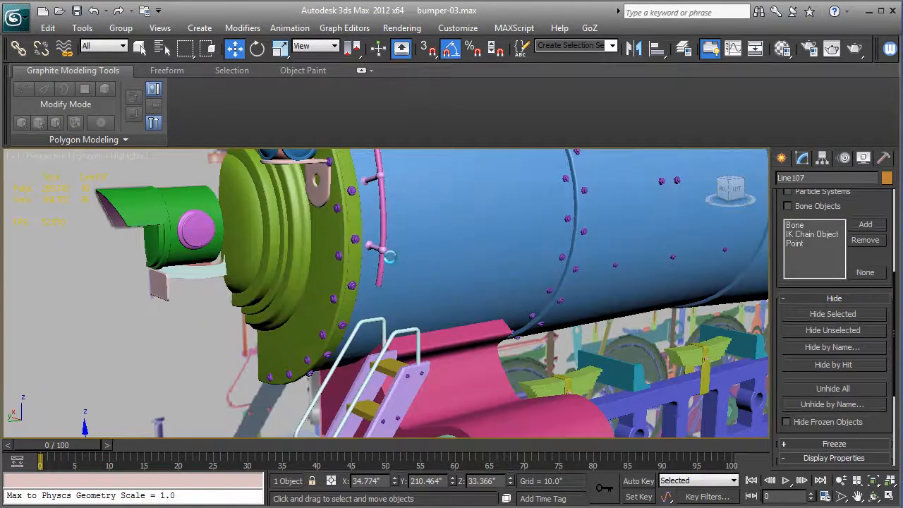
left_click(368, 245)
middle_click_drag(368, 246, 434, 280, "alt")
scroll(406, 262, "down", 4)
left_click_drag(347, 248, 409, 273, "shift")
left_click(377, 218)
left_click(448, 320)
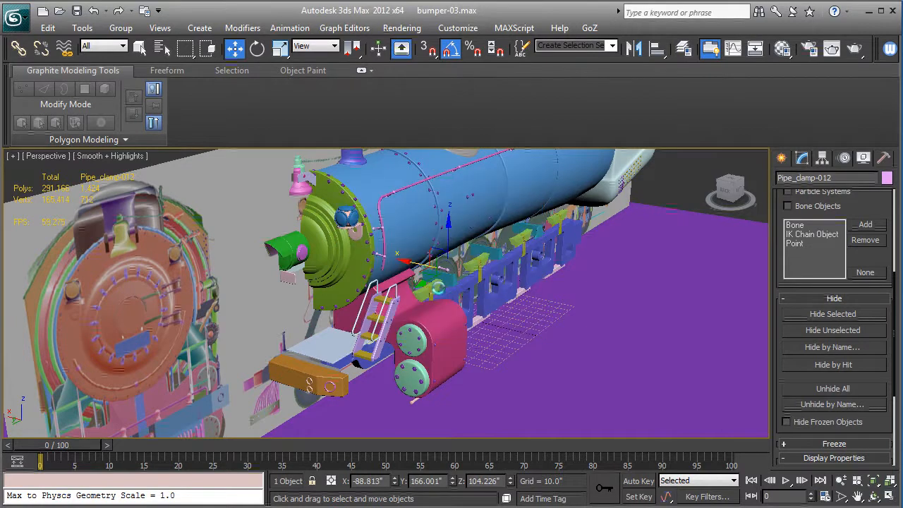
Step: Move the copied pipe clamp forward and down in the Left view until it sits just above the bumper beam
left_click_drag(426, 284, 293, 372)
key("l")
key("z")
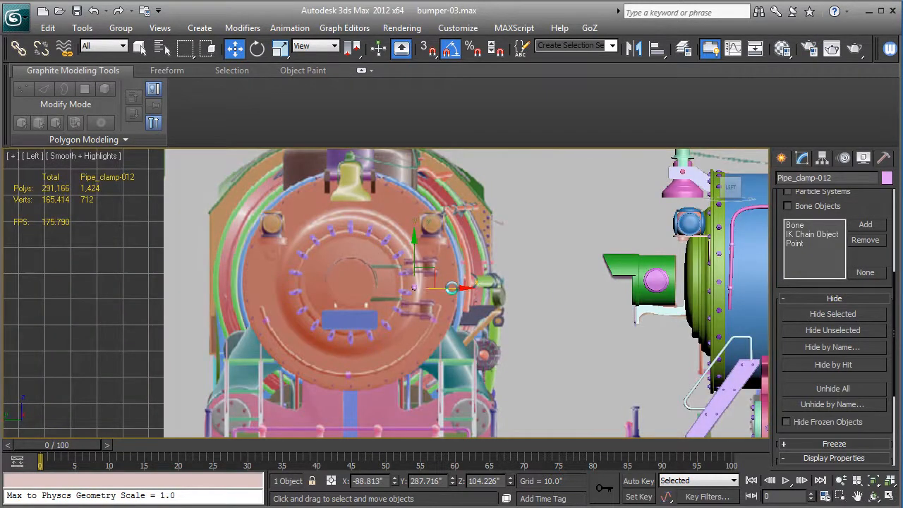
left_click_drag(451, 288, 559, 289)
middle_click_drag(574, 296, 471, 193)
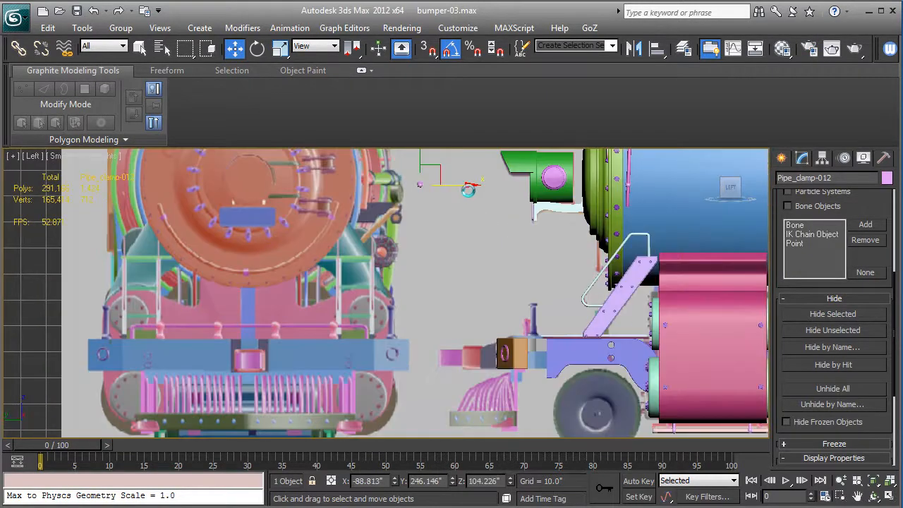
left_click_drag(463, 185, 555, 196)
middle_click_drag(552, 203, 535, 266)
left_click_drag(496, 198, 498, 340)
Step: Rotate the copied pipe clamp about its local axis so it stands upright with its base toward the beam's top
left_click(258, 48)
scroll(439, 423, "up", 2)
middle_click_drag(435, 423, 433, 336)
scroll(467, 307, "up", 6)
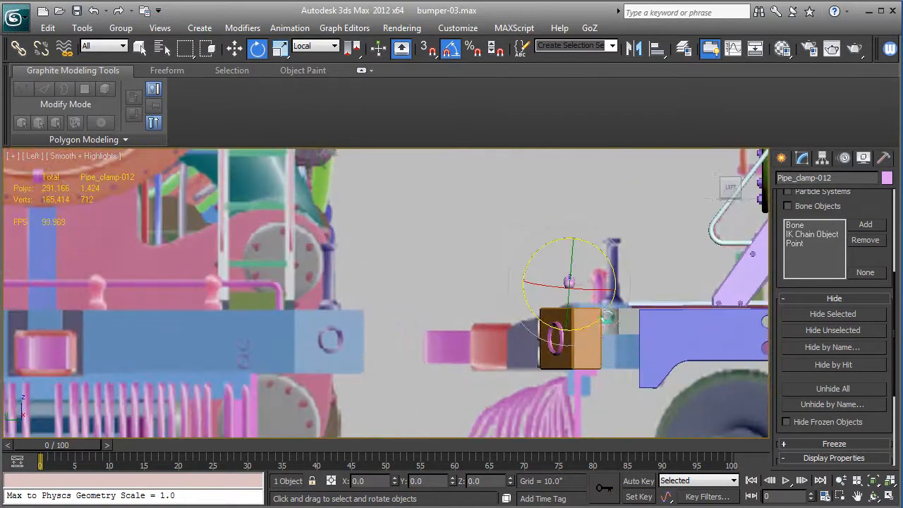
left_click_drag(616, 276, 625, 218)
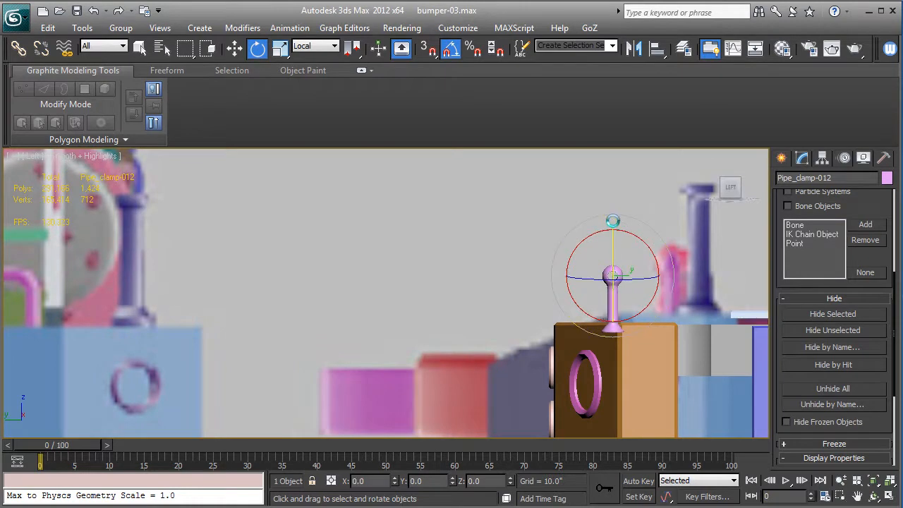
Step: Move the upright pipe clamp sideways from beside the boiler to the bumper beam's outer end, at about X -42.3"
key("p")
key("z")
middle_click_drag(459, 304, 585, 304, "alt")
scroll(554, 325, "down", 5)
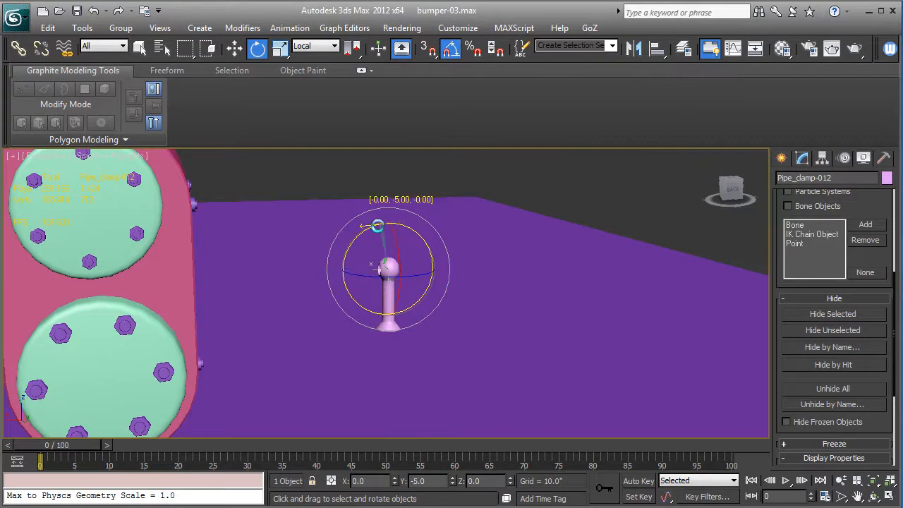
middle_click_drag(375, 226, 612, 270, "alt")
key("w")
left_click_drag(624, 307, 139, 303)
middle_click_drag(141, 302, 449, 321, "alt")
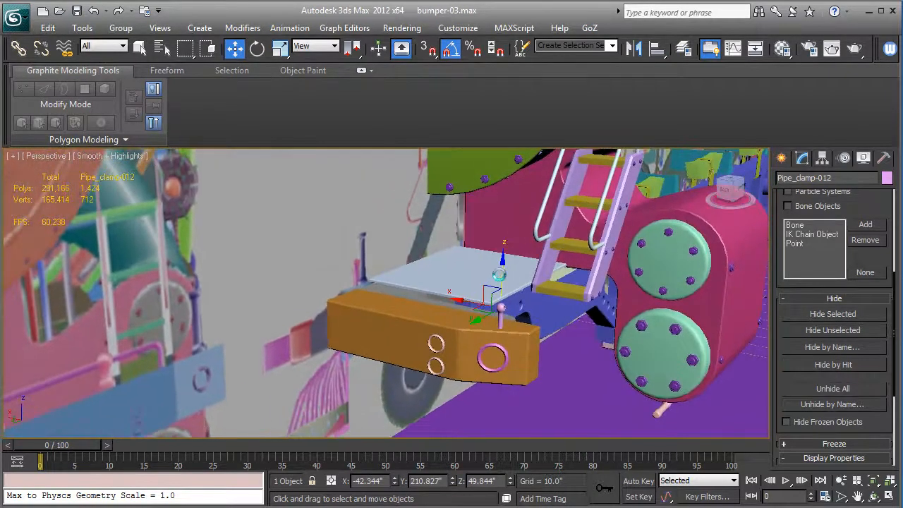
Step: Raise the pipe clamp to about Z 51.2" and shift it forward and inward to about X -24.3", Y 216.0" on the beam
mouse_move(502, 277)
left_mouse_down()
mouse_move(502, 266)
mouse_move(499, 273)
left_mouse_up()
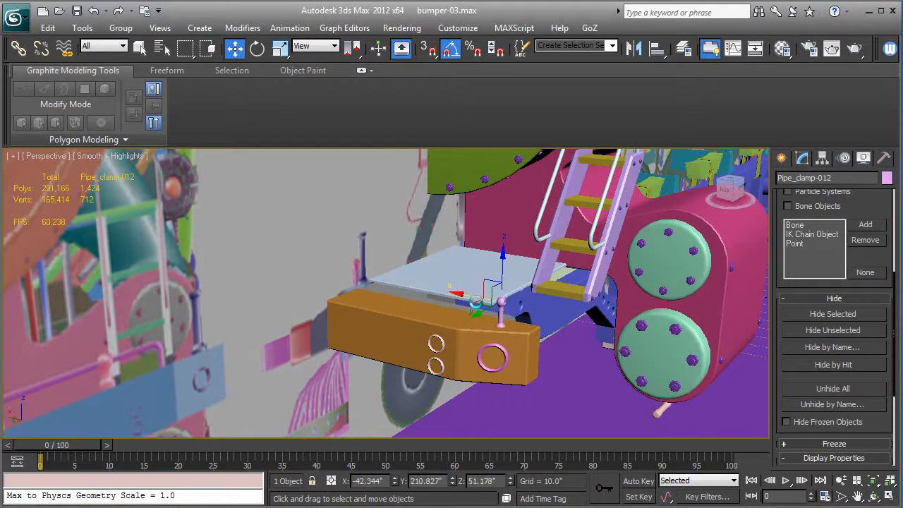
left_click_drag(466, 298, 416, 316)
middle_click_drag(416, 316, 535, 307)
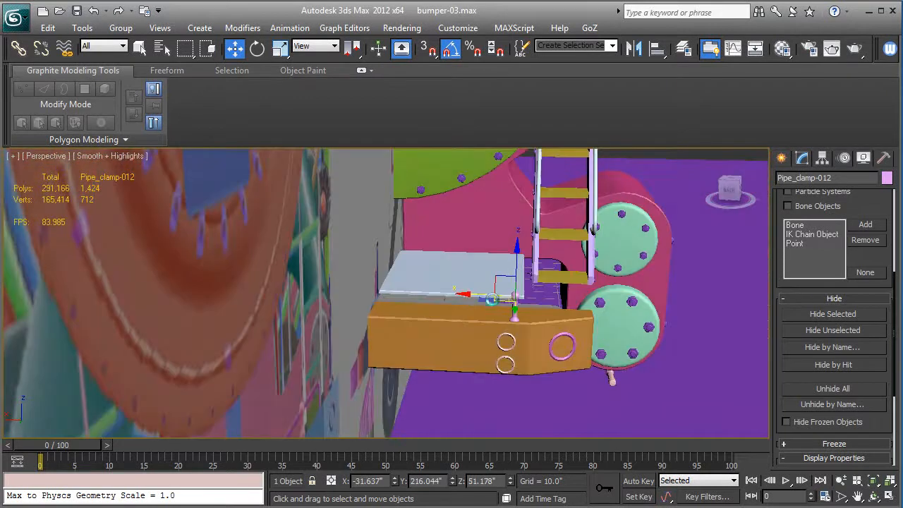
left_click_drag(478, 294, 446, 293)
key("z")
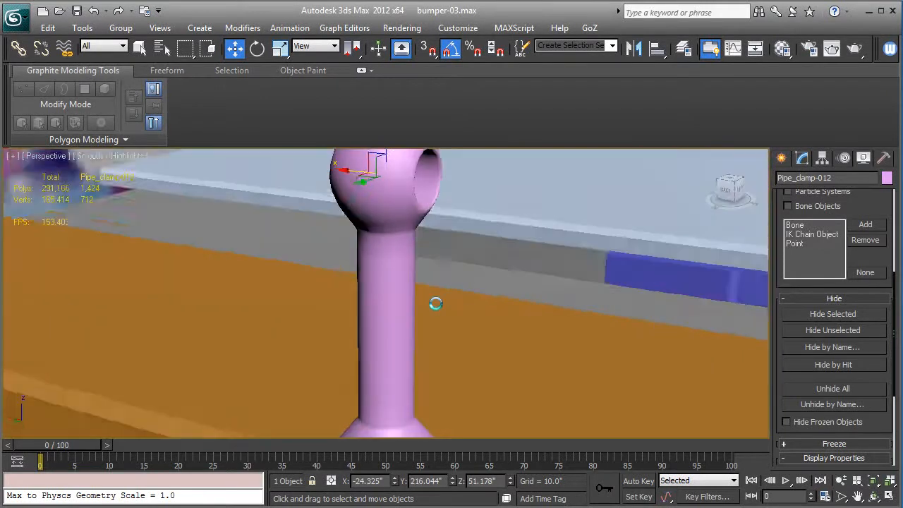
Step: Shorten the pipe clamp's stem by lowering the vertices of its ball head in the Editable Poly, keeping TurboSmooth on top
left_click(799, 160)
left_click(813, 226)
key("1")
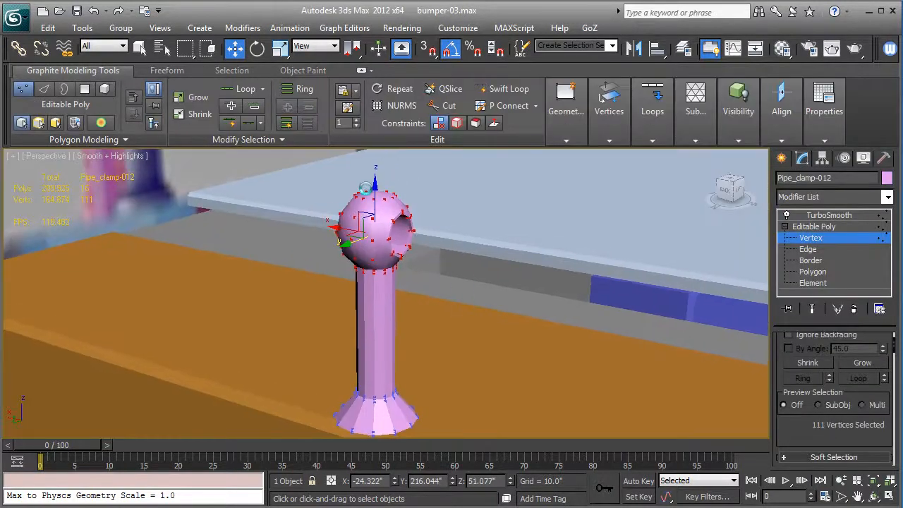
left_click_drag(364, 188, 372, 246)
middle_click_drag(372, 246, 458, 356, "alt")
key("1")
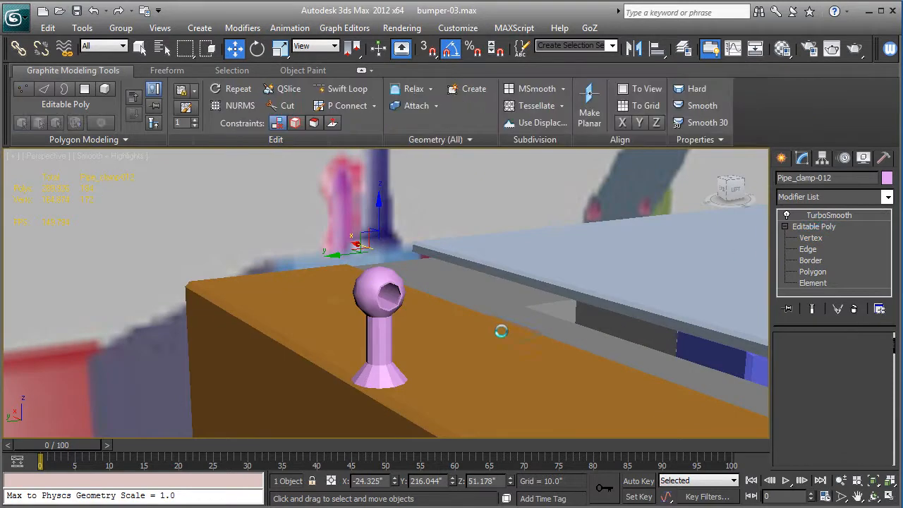
key("1")
left_click(826, 215)
Step: Seat the clamp on the beam's top by moving it down to about Z 50.7" and back to about Y 214.9"
middle_click_drag(447, 373, 459, 322, "alt")
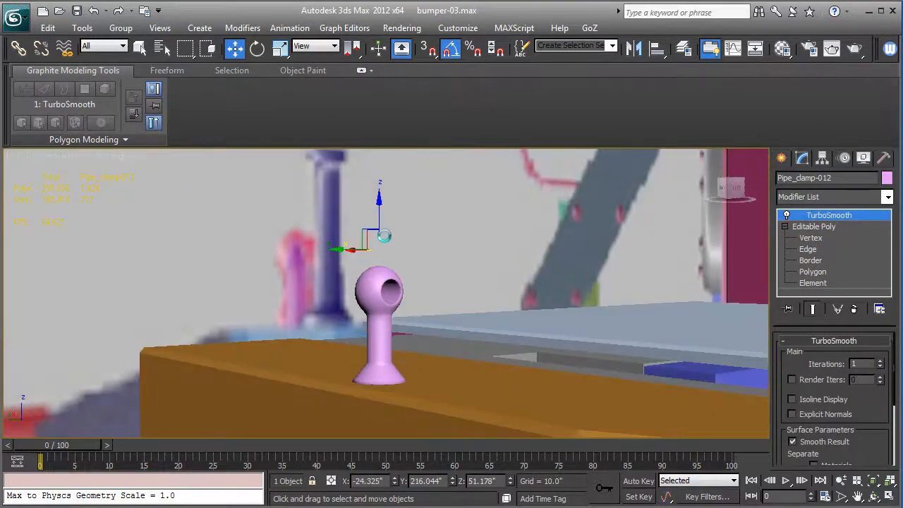
key("F4")
left_click_drag(380, 215, 380, 226)
left_click_drag(341, 259, 366, 259)
Step: Thicken the pipe clamp by adding a Push modifier below TurboSmooth with a push value of 0.15"
left_click(815, 226)
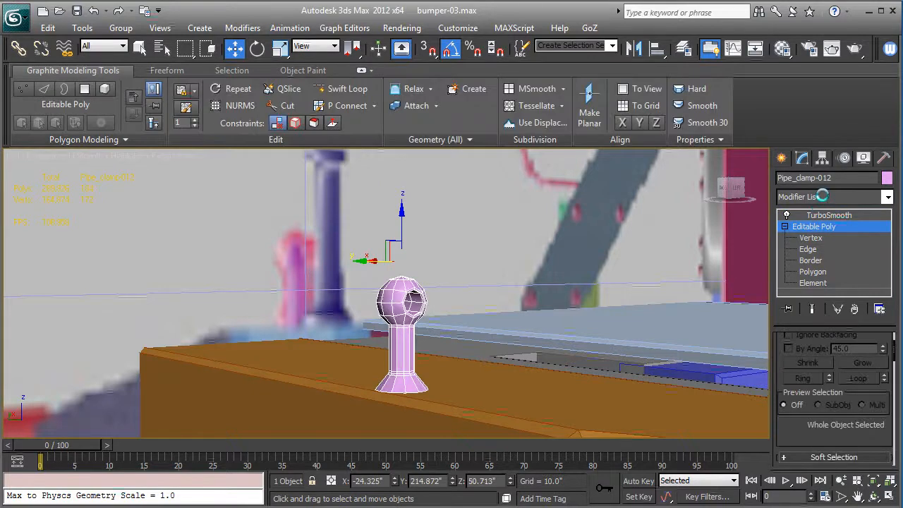
left_click(822, 196)
key("p")
key("p")
key("p")
key("p")
key("p")
key("p")
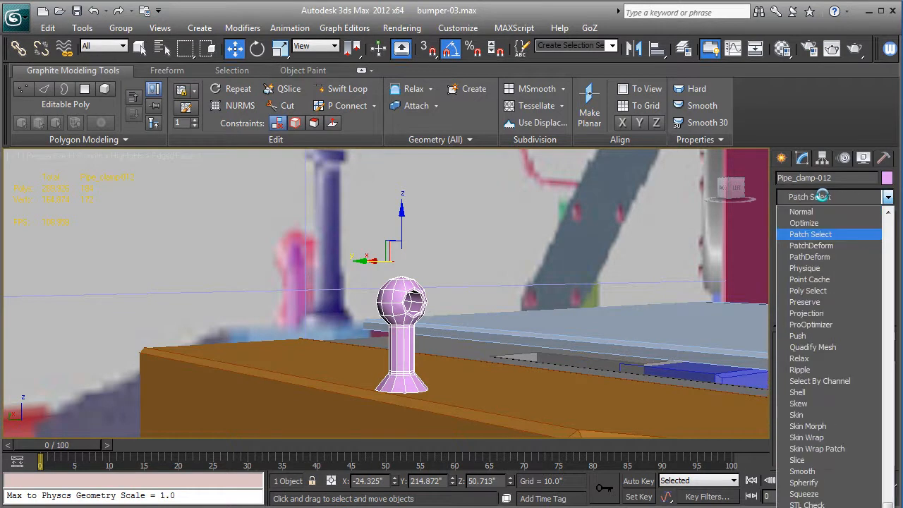
left_click(797, 336)
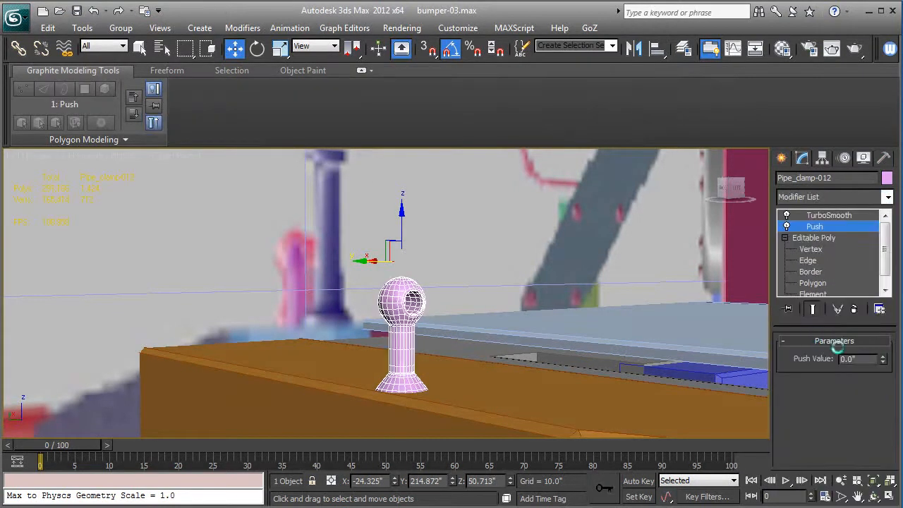
mouse_move(879, 358)
left_mouse_down()
mouse_move(889, 342)
mouse_move(878, 344)
left_mouse_up()
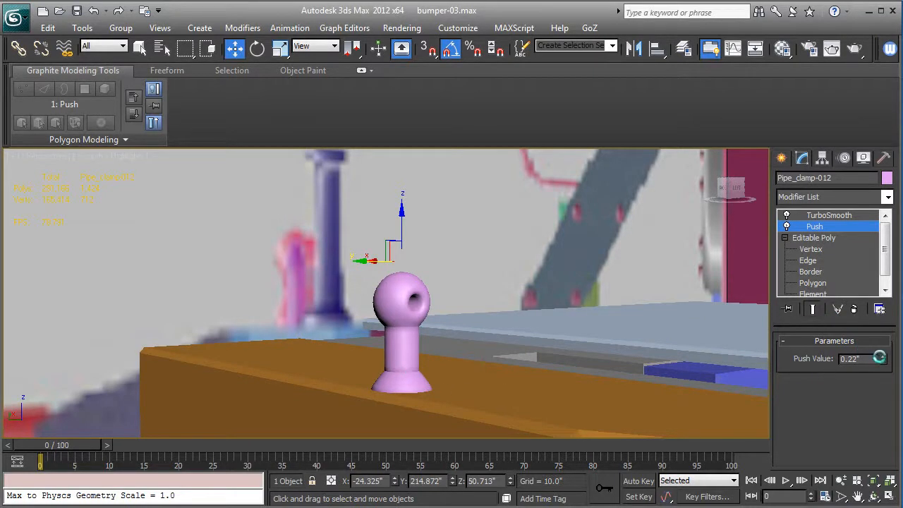
left_click_drag(881, 358, 882, 361)
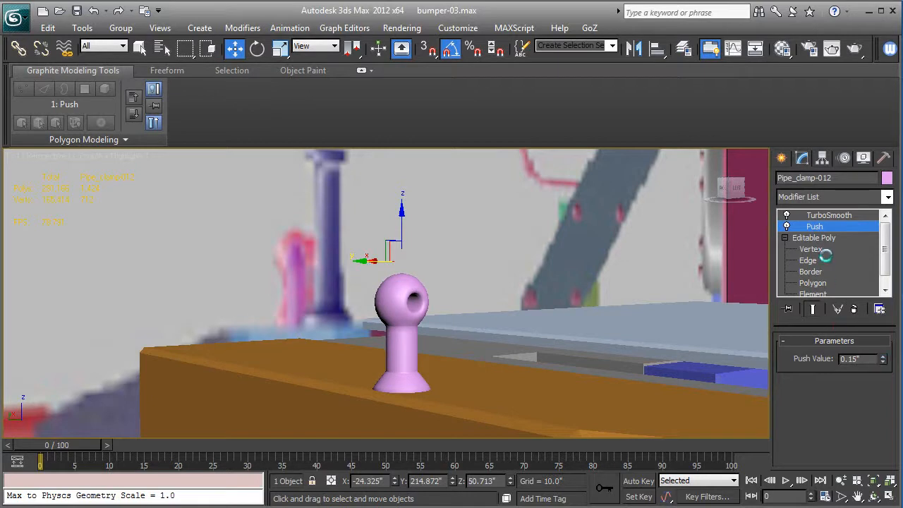
left_click(828, 215)
Step: Clone the pipe clamp as a copy along the beam toward its centre, at about X -7.9"
middle_click_drag(495, 329, 464, 346, "alt")
scroll(544, 343, "down", 3)
left_click_drag(430, 313, 365, 315, "shift")
left_click(451, 321)
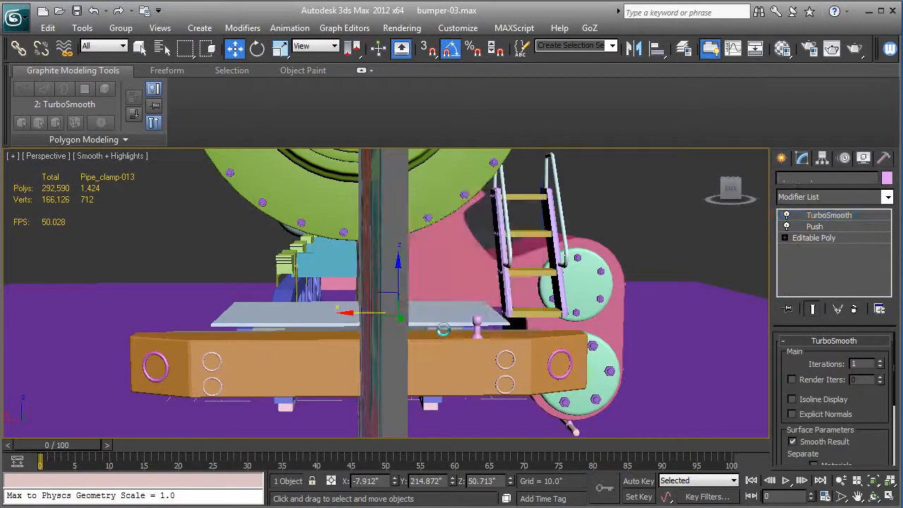
Step: Select both pipe clamps and clone them as copies onto the other half of the bumper beam
key("F3")
left_click(469, 322, "ctrl")
left_click_drag(351, 312, 186, 308, "shift")
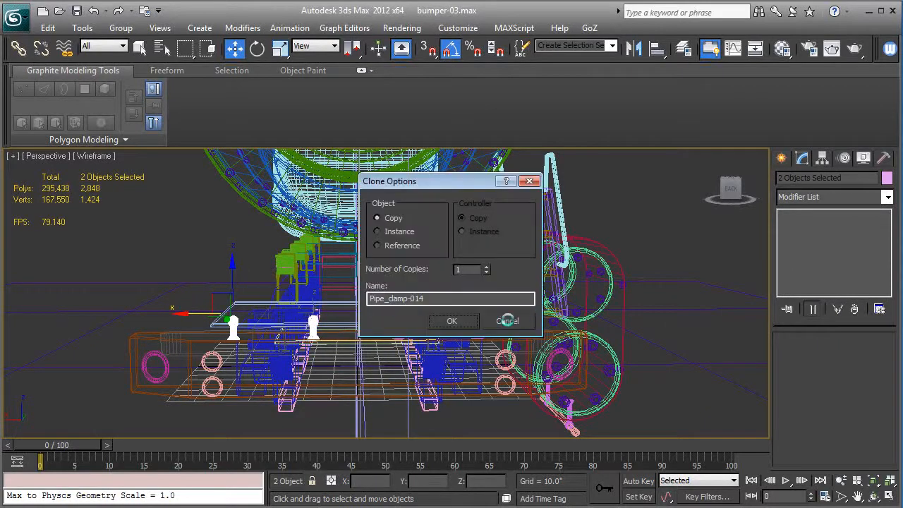
left_click(455, 321)
Step: Hide the Blueprints layer to clear the reference images from the scene
middle_click_drag(482, 318, 469, 323, "alt")
scroll(472, 321, "down", 4)
left_click(679, 50)
left_click(676, 327)
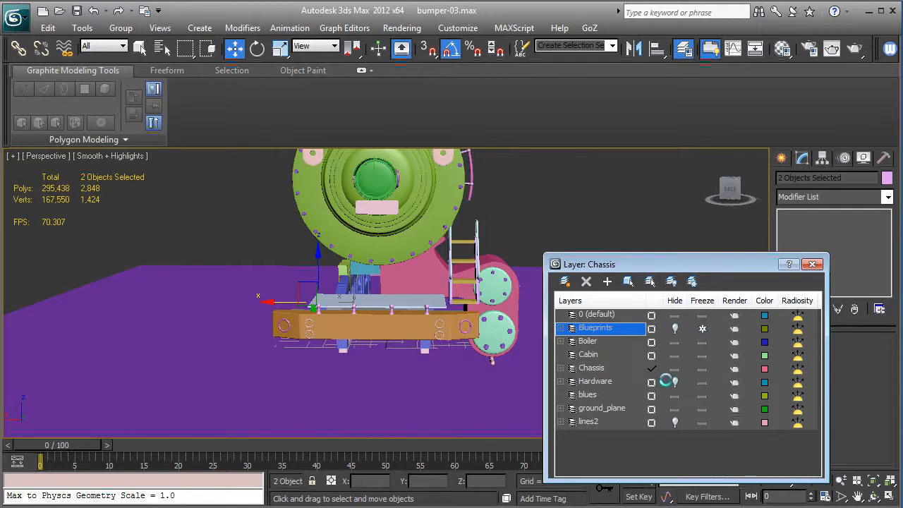
scroll(459, 375, "up", 2)
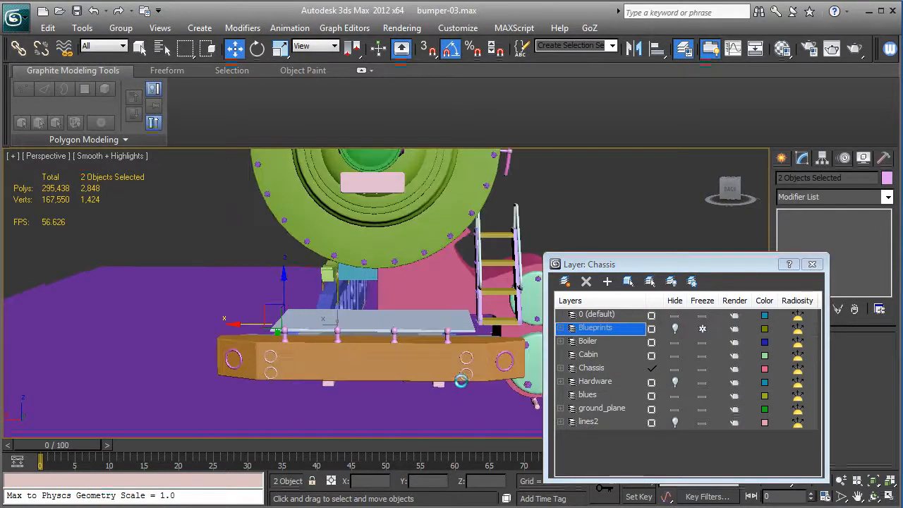
left_click(811, 263)
Step: Draw a rectangle spline about 69.6" wide and 4.2" long around the four clamps in the Back view, with AutoGrid off
middle_click_drag(583, 311, 621, 293)
key("k")
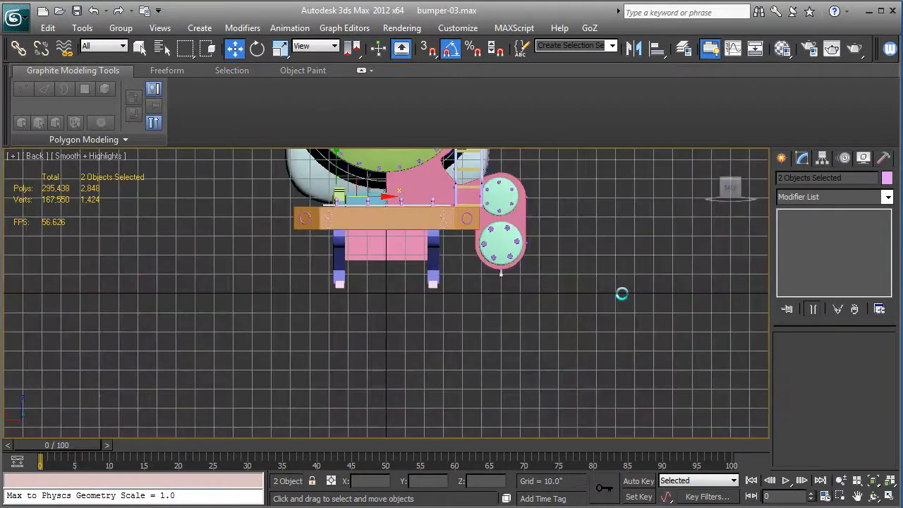
key("z")
scroll(562, 309, "down", 3)
middle_click_drag(700, 309, 529, 312)
scroll(587, 310, "down", 2)
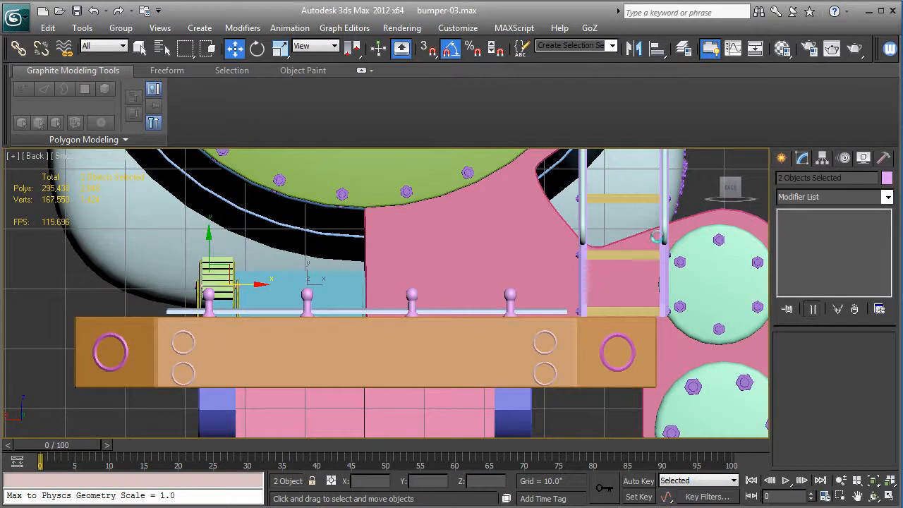
left_click(781, 157)
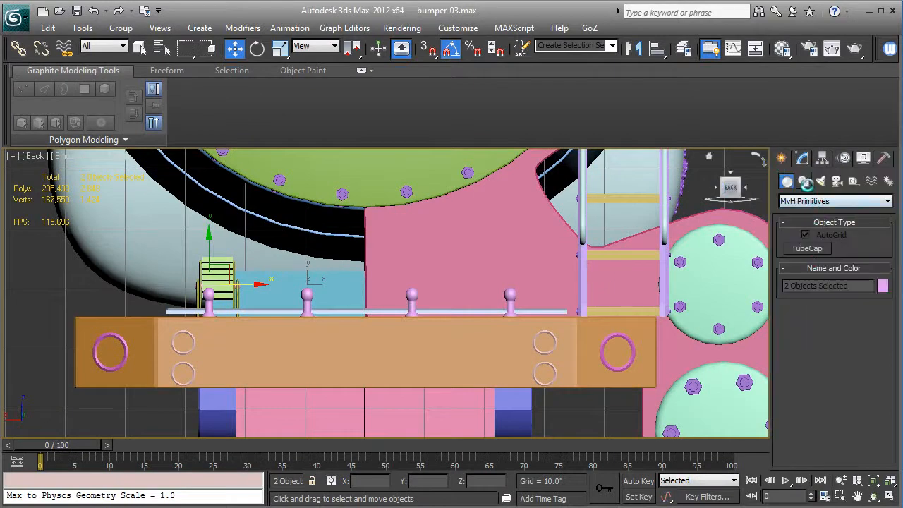
left_click(802, 181)
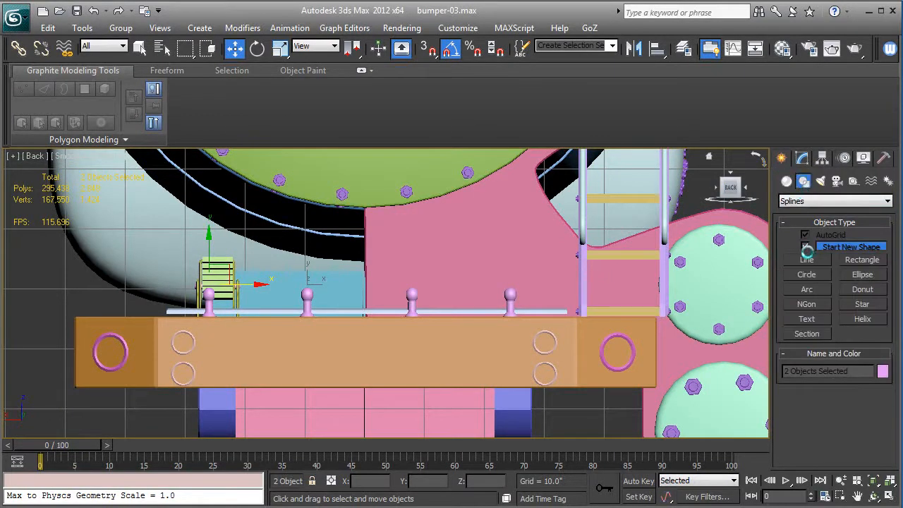
left_click(855, 260)
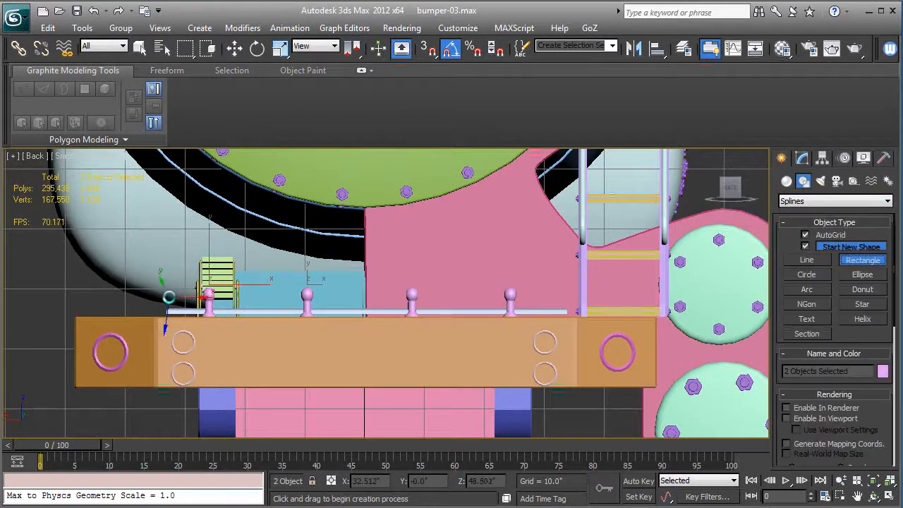
left_click(804, 234)
middle_click_drag(631, 329, 640, 337)
key("F3")
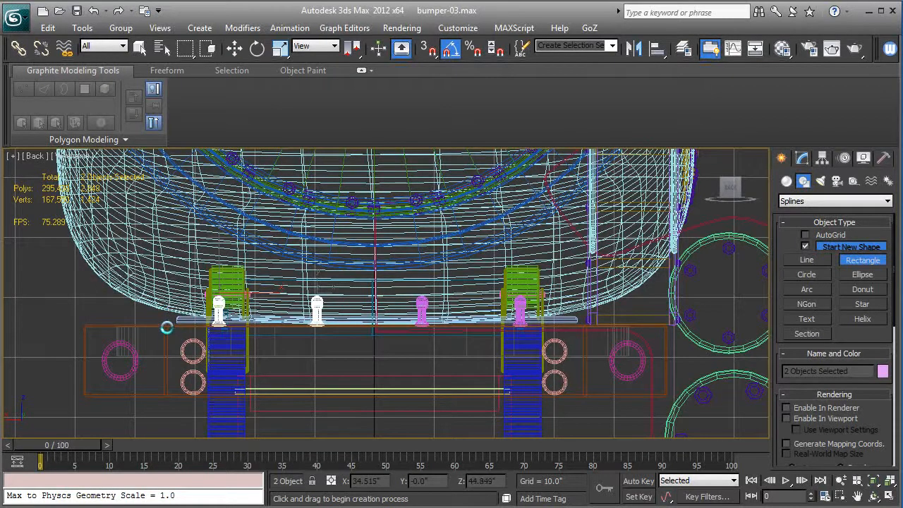
left_click_drag(166, 327, 583, 302)
Step: Round the rectangle's corners by increasing its corner radius
key("F3")
key("F3")
scroll(846, 337, "down", 5)
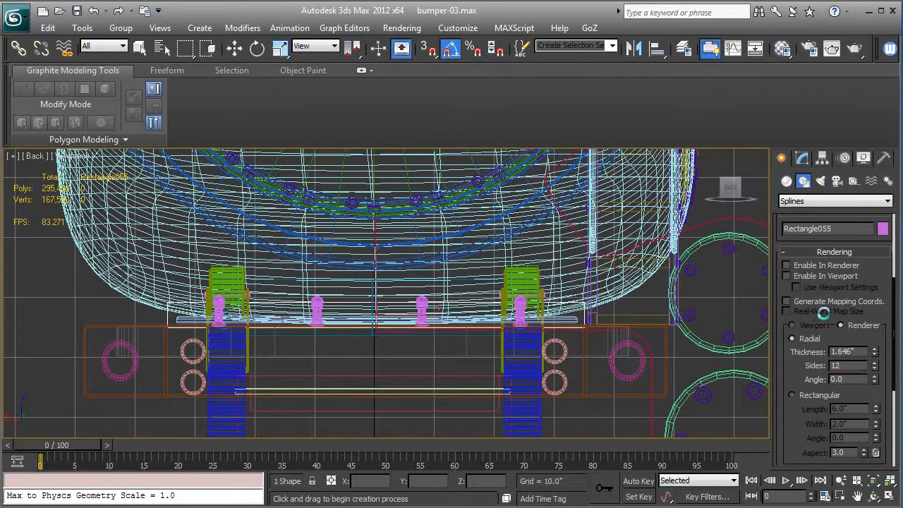
scroll(868, 383, "down", 5)
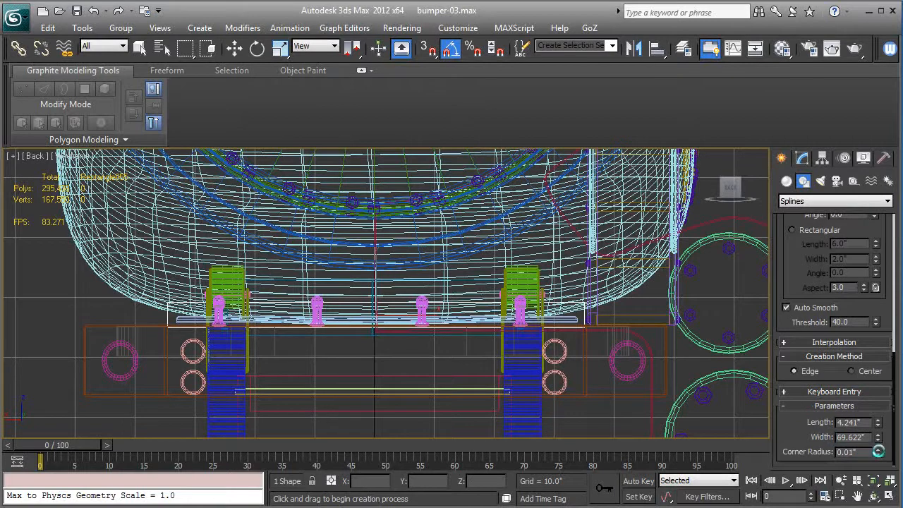
left_click_drag(882, 361, 883, 322)
Step: Convert the rectangle to an Editable Spline and delete its lower segments to leave an open handrail path
left_click(801, 157)
right_click(797, 215)
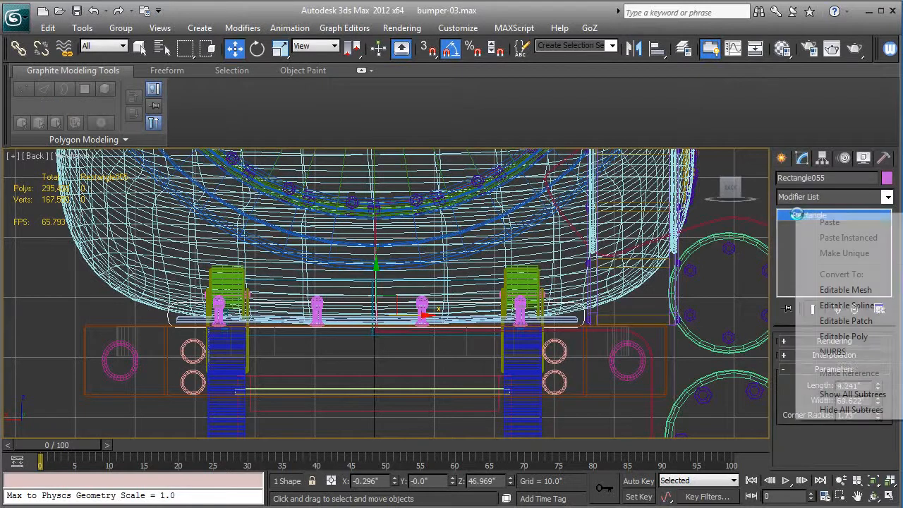
left_click(815, 303)
left_click(784, 215)
left_click(810, 238)
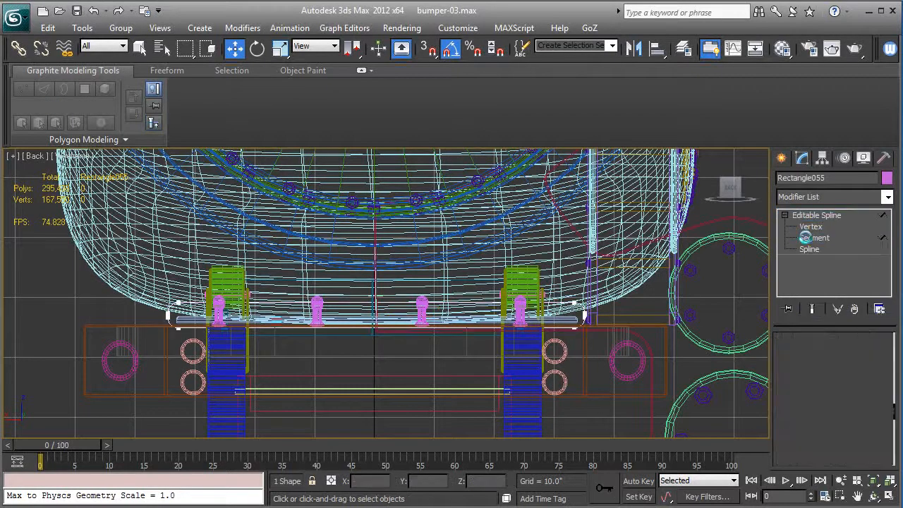
left_click(505, 323)
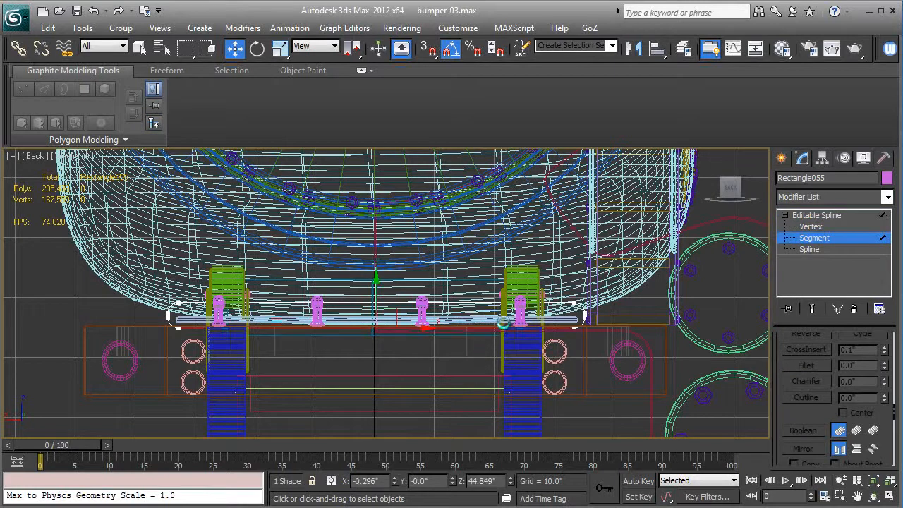
scroll(498, 325, "up", 3)
scroll(528, 340, "down", 2)
middle_click_drag(286, 370, 507, 379)
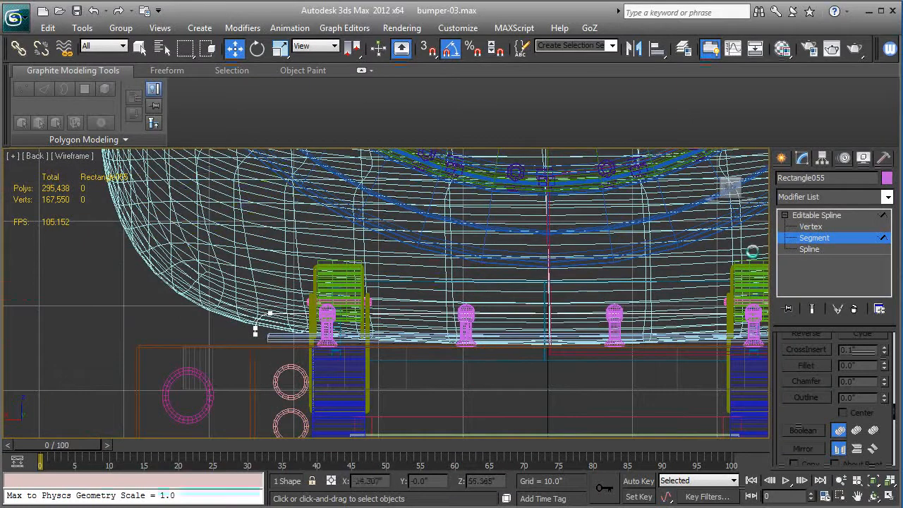
Step: Lower the handrail path's two open end vertices by about 1.8" so they reach into the beam
key("1")
left_click(256, 335)
middle_click_drag(531, 361, 258, 338)
left_click(572, 312, "ctrl")
middle_click_drag(445, 312, 469, 315)
left_click_drag(597, 273, 597, 289)
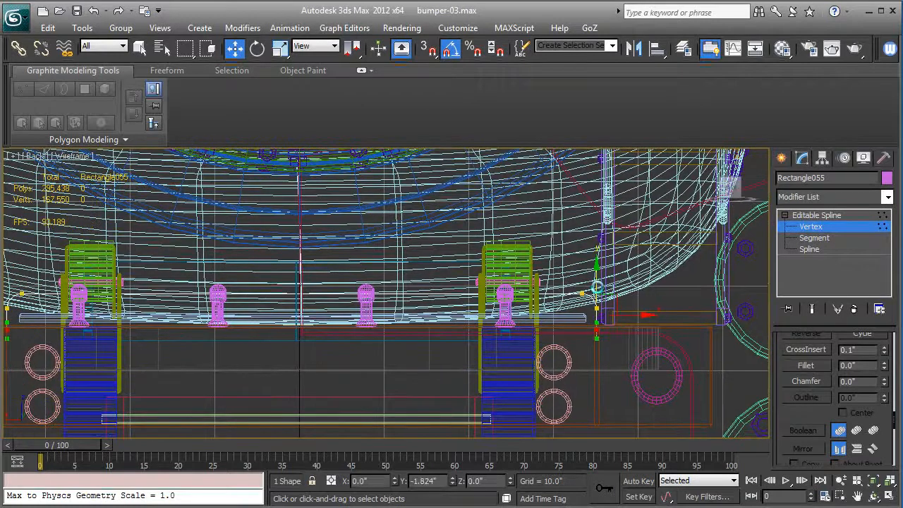
left_click(824, 214)
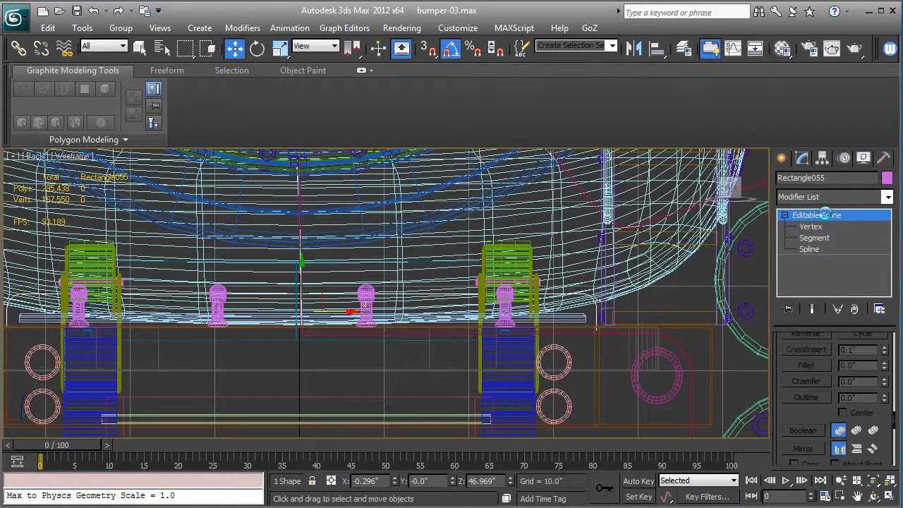
Step: Move the handrail spline forward to about Y 215.3" so it lies over the bumper beam
key("p")
middle_click_drag(491, 363, 394, 306, "alt")
scroll(370, 312, "down", 5)
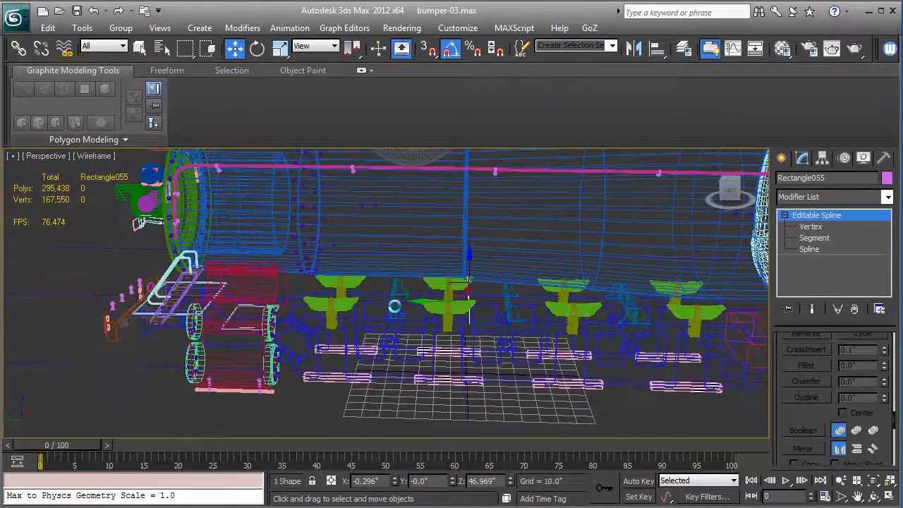
scroll(619, 266, "down", 3)
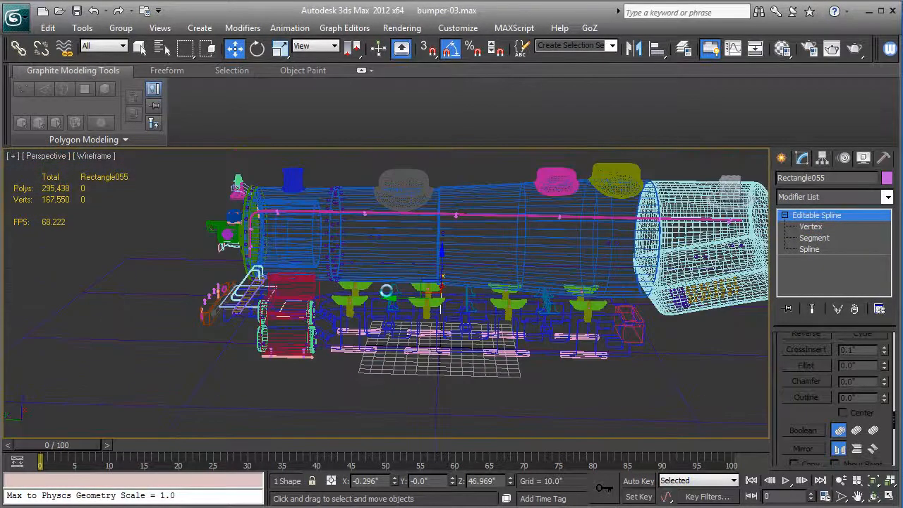
left_click_drag(393, 297, 165, 294)
key("z")
mouse_move(338, 303)
middle_mouse_down("alt")
mouse_move(421, 304)
mouse_move(393, 303)
middle_mouse_up("alt")
key("F3")
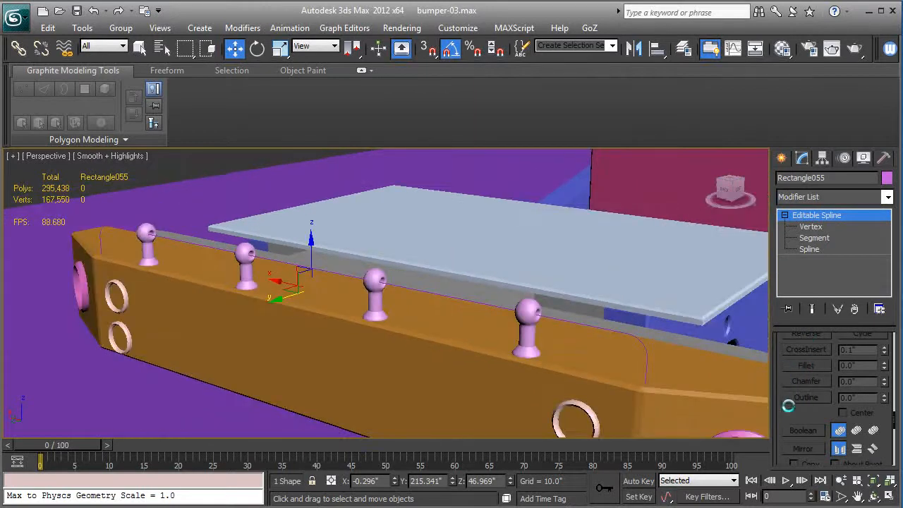
Step: Make the handrail spline visible in renderer and viewport as a radial pipe with a thickness of 1.268"
scroll(777, 382, "up", 15)
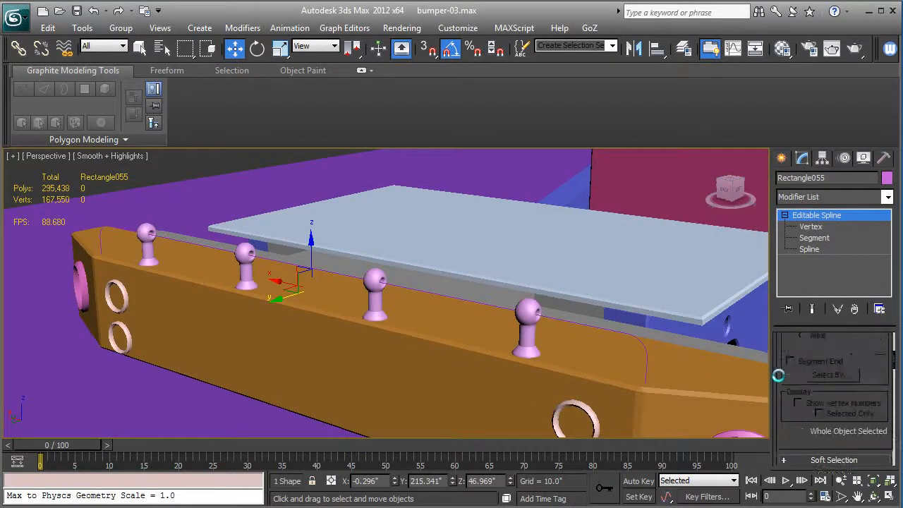
left_click(815, 341)
left_click(825, 351)
left_click(819, 361)
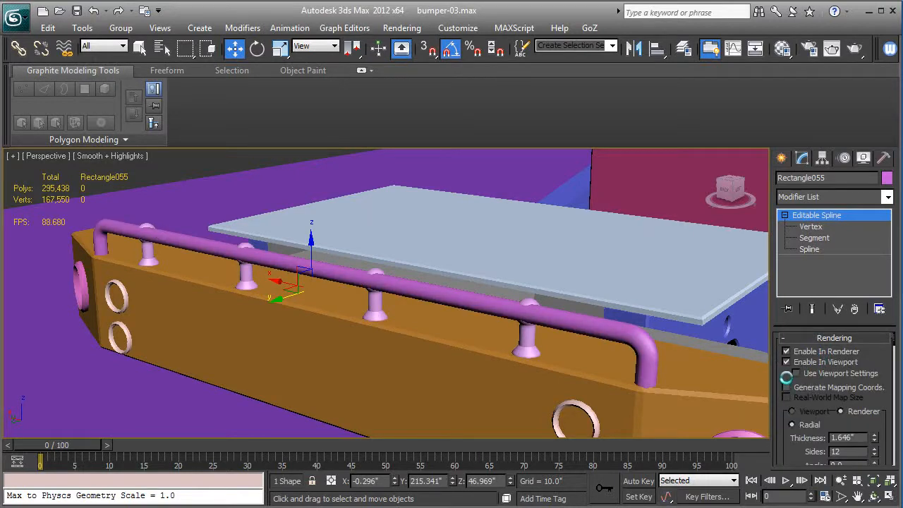
left_click_drag(786, 378, 786, 363)
left_click_drag(870, 421, 873, 433)
Step: Align the handrail with the clamp heads by moving it to about Y 214.8", and check it on the locomotive's front end
middle_click_drag(466, 327, 378, 343, "alt")
left_click_drag(265, 298, 269, 298)
middle_click_drag(268, 296, 450, 339, "alt")
middle_click_drag(464, 192, 500, 265, "alt")
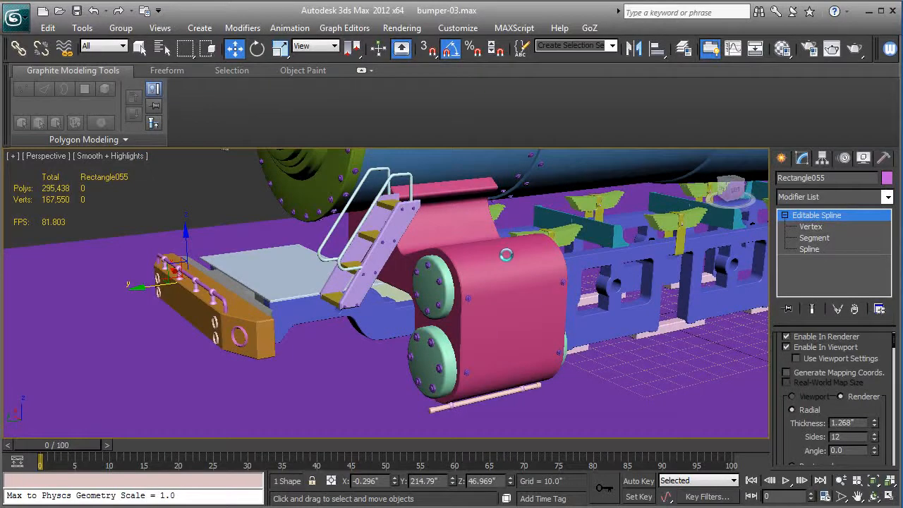